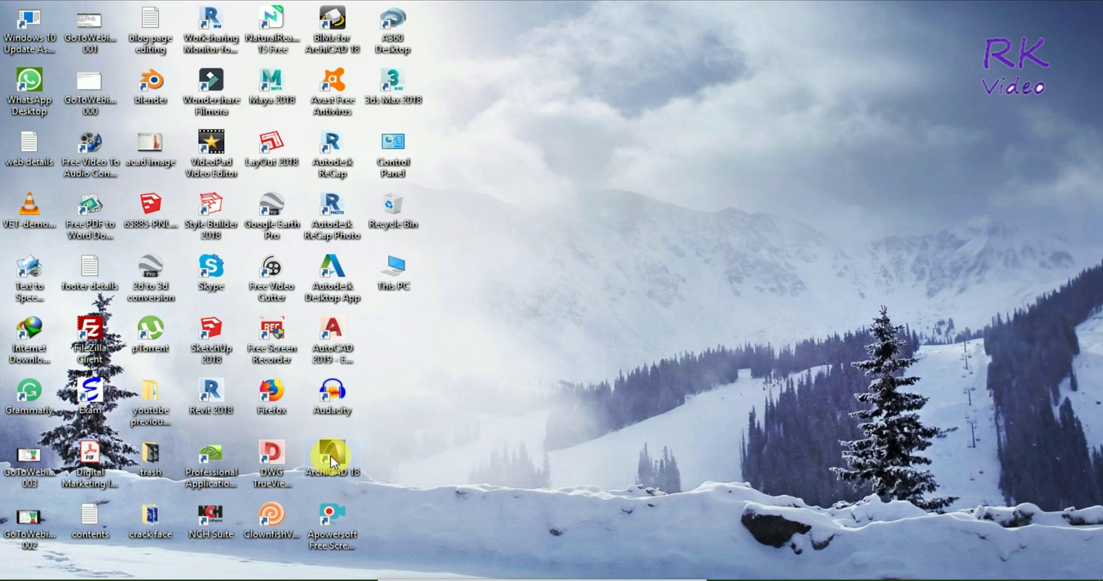
- Launch ArchiCAD 18, open the recent one story building_archicad project and zoom out
double_click(330, 450)
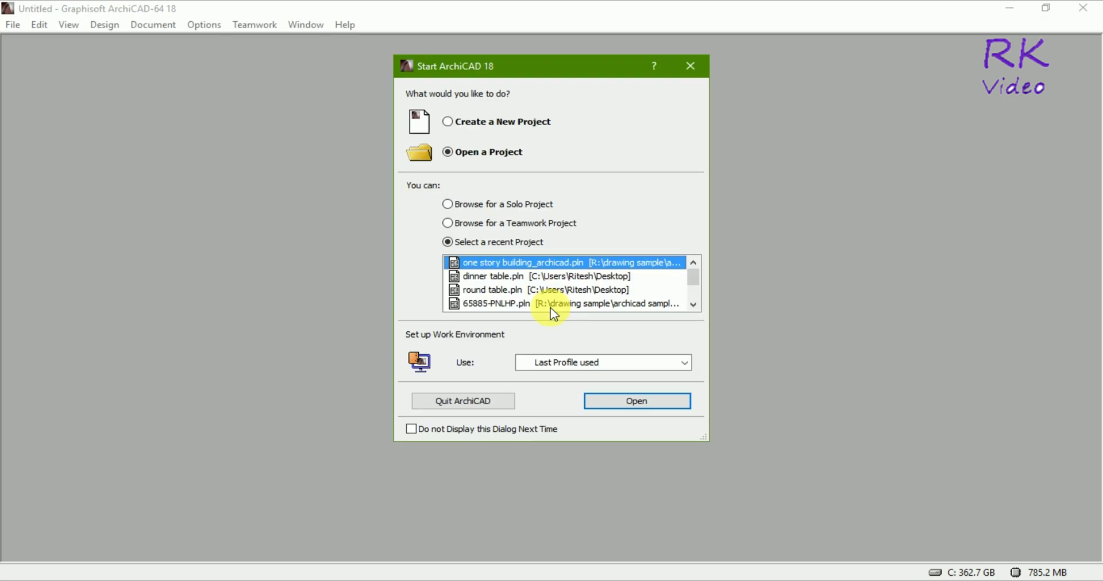
click(630, 399)
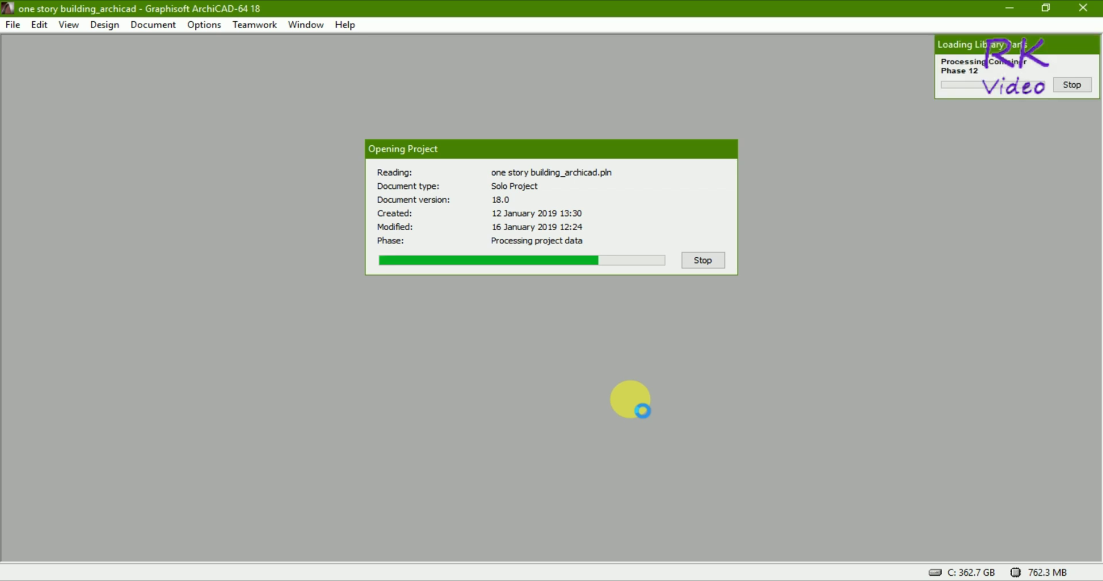
scroll(518, 412, down, 5)
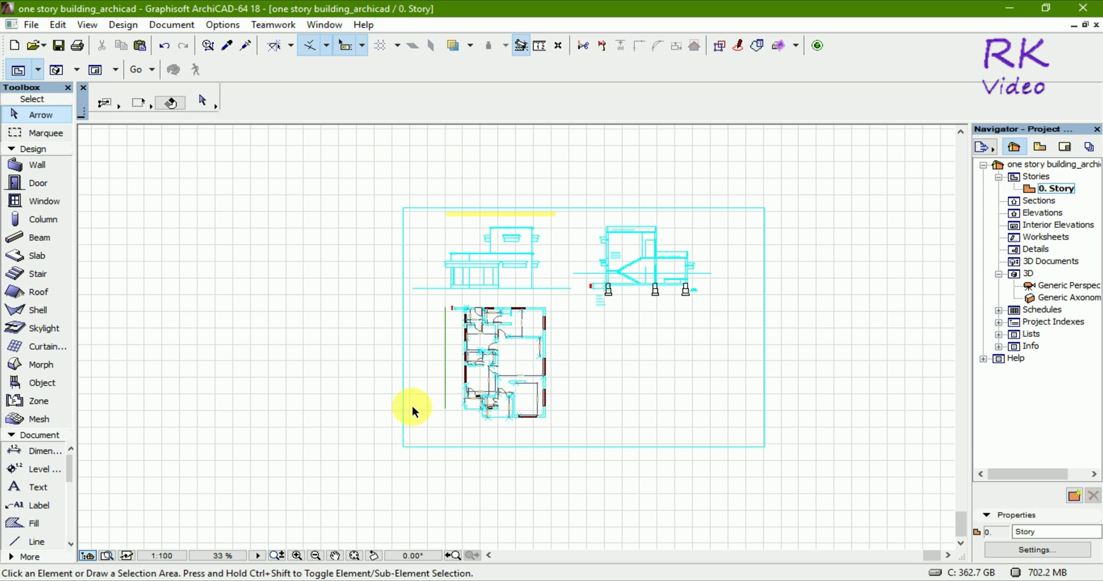
- In Wall Default Settings, set the bottom offset to 1.00 and the building material to Tile - Wall
scroll(677, 326, up, 1)
scroll(676, 327, up, 2)
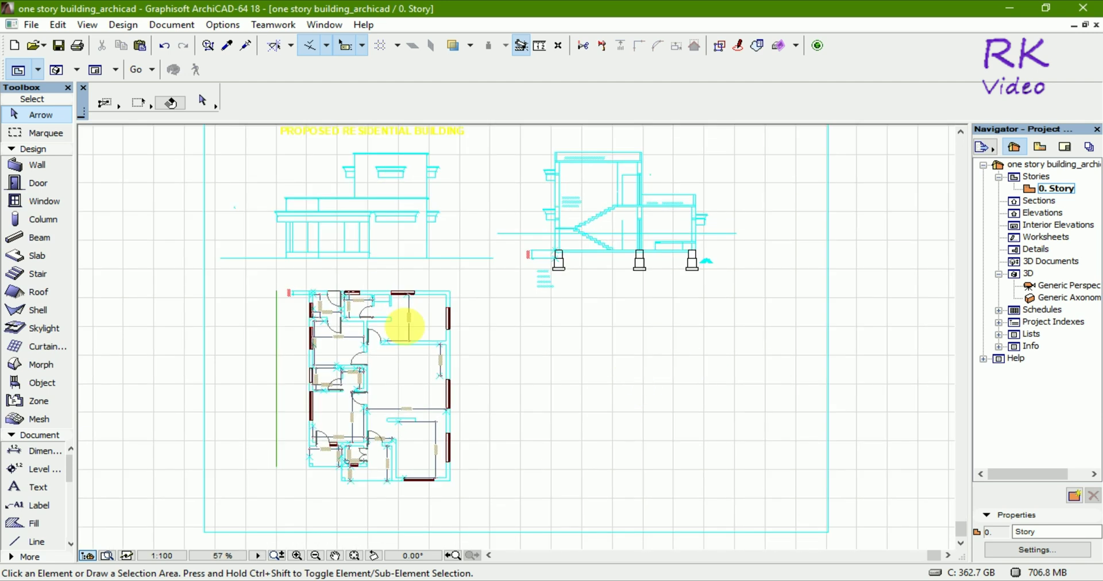
click(38, 165)
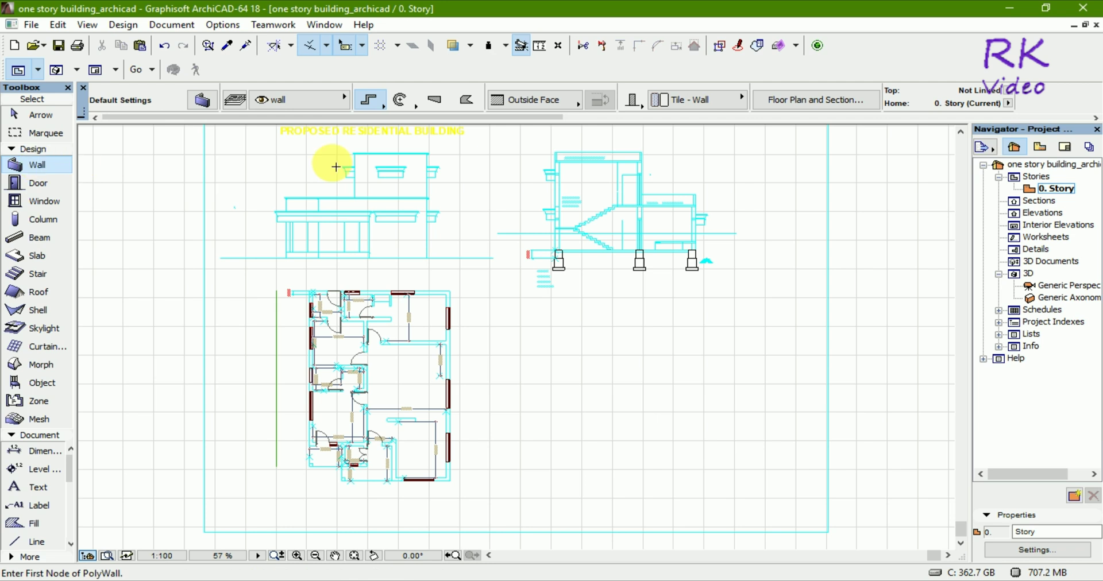
click(202, 100)
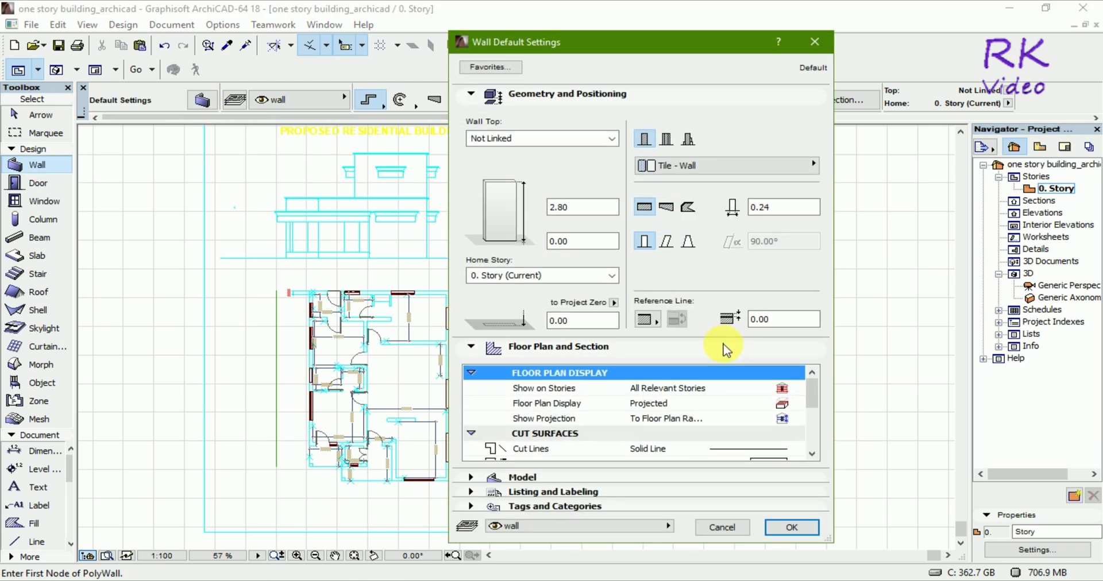
double_click(568, 241)
text(1.00)
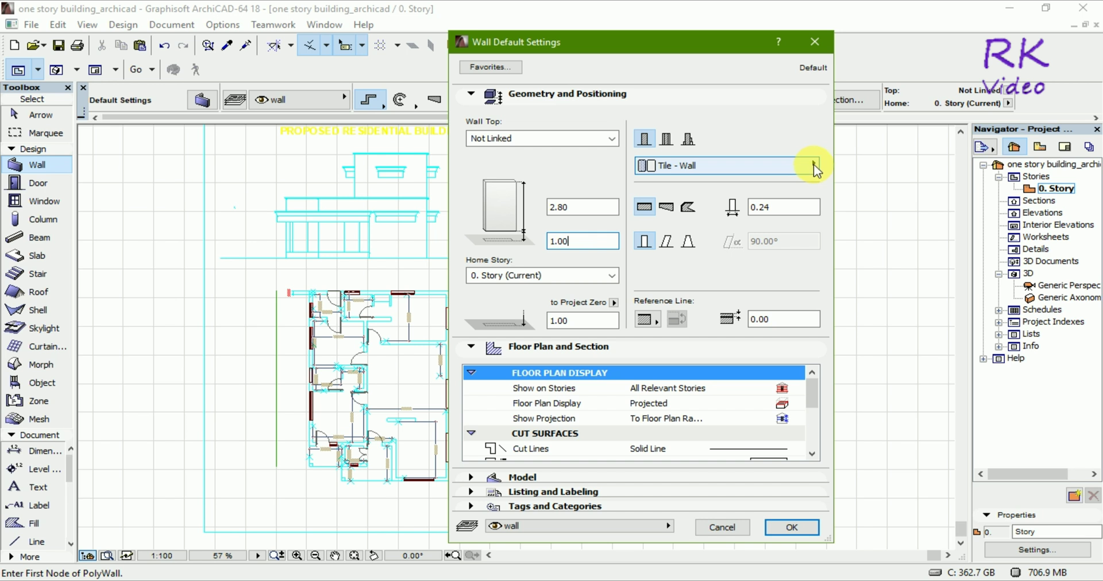
click(814, 166)
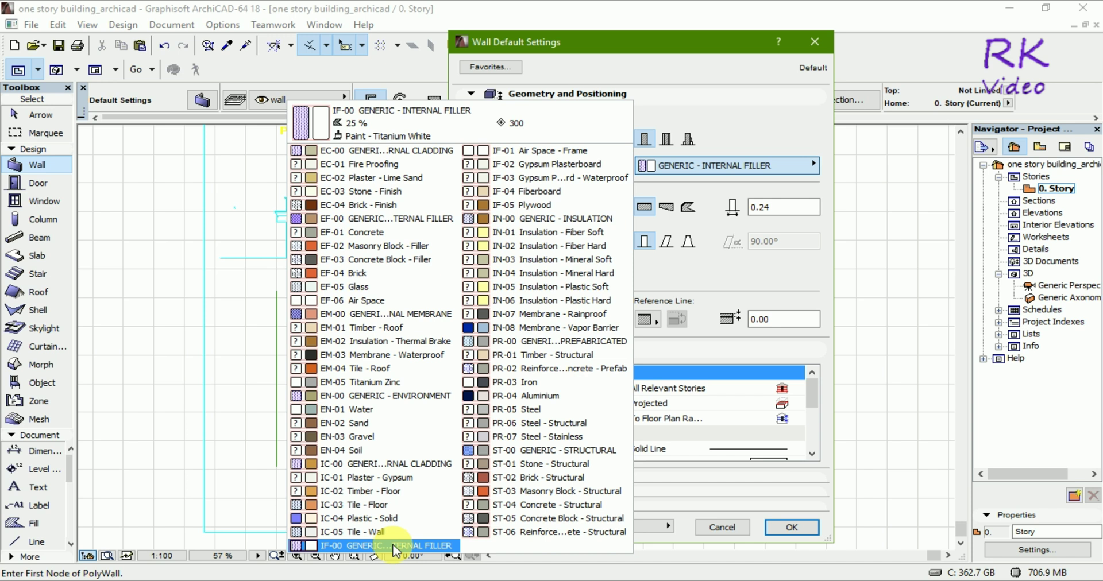
click(394, 532)
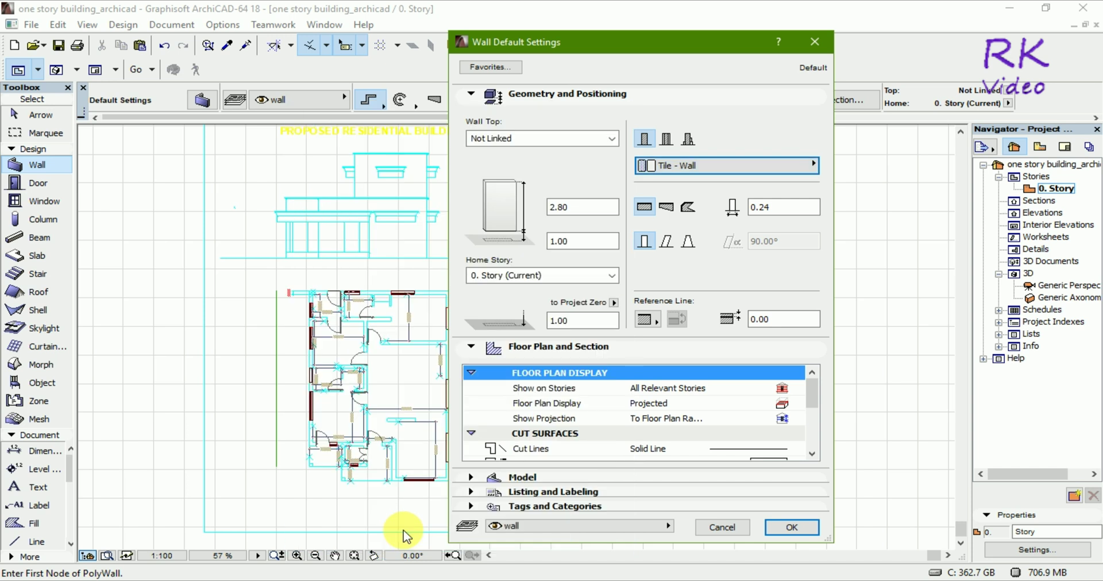
- Confirm the wall settings and draw the top exterior wall from the top-right to top-left corner
click(803, 525)
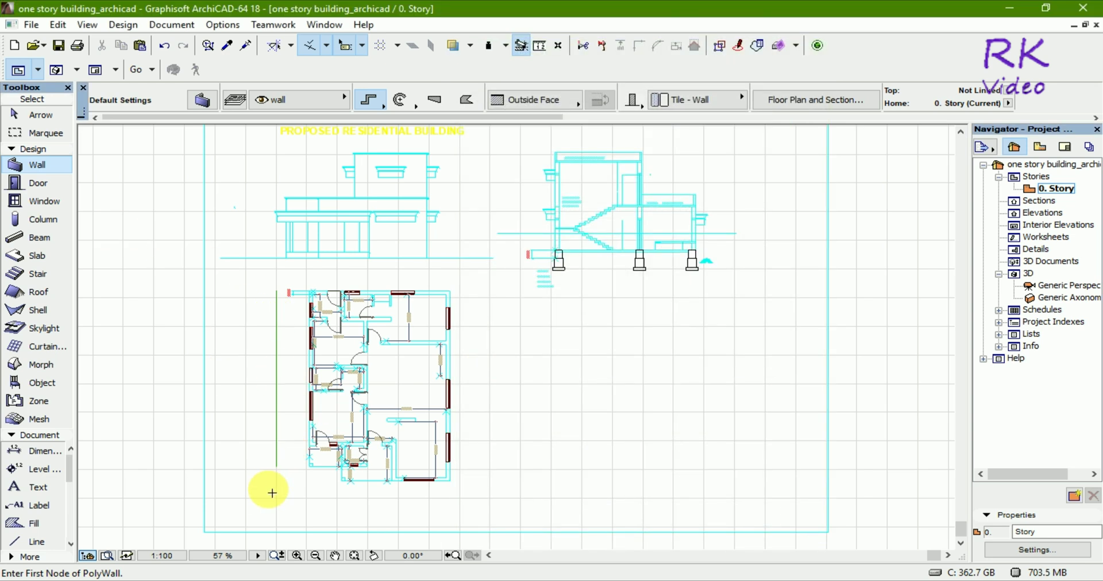
scroll(269, 488, up, 3)
scroll(332, 174, up, 4)
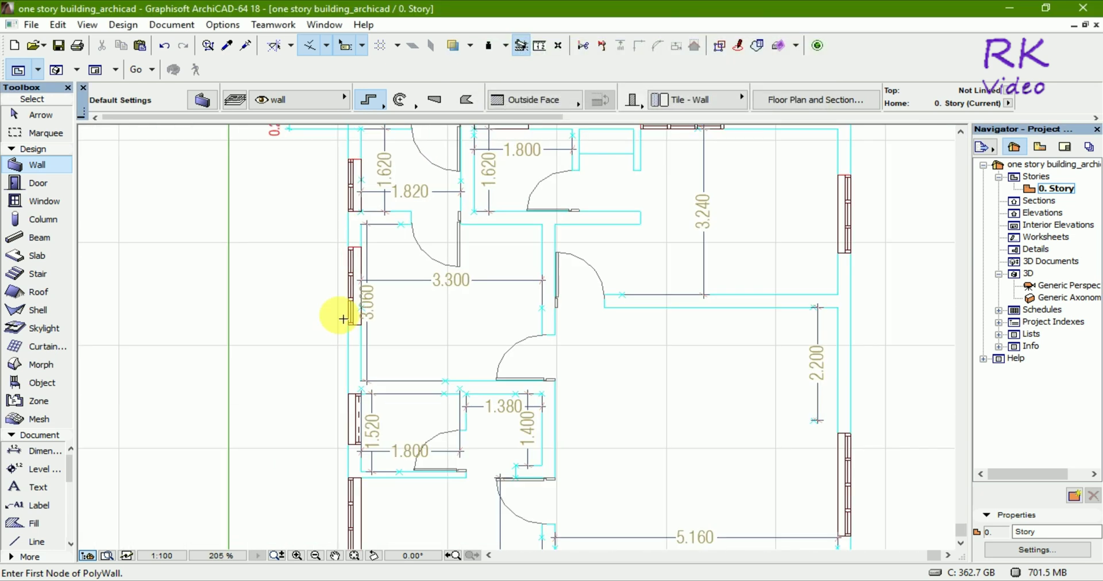
scroll(340, 409, down, 3)
scroll(658, 260, up, 7)
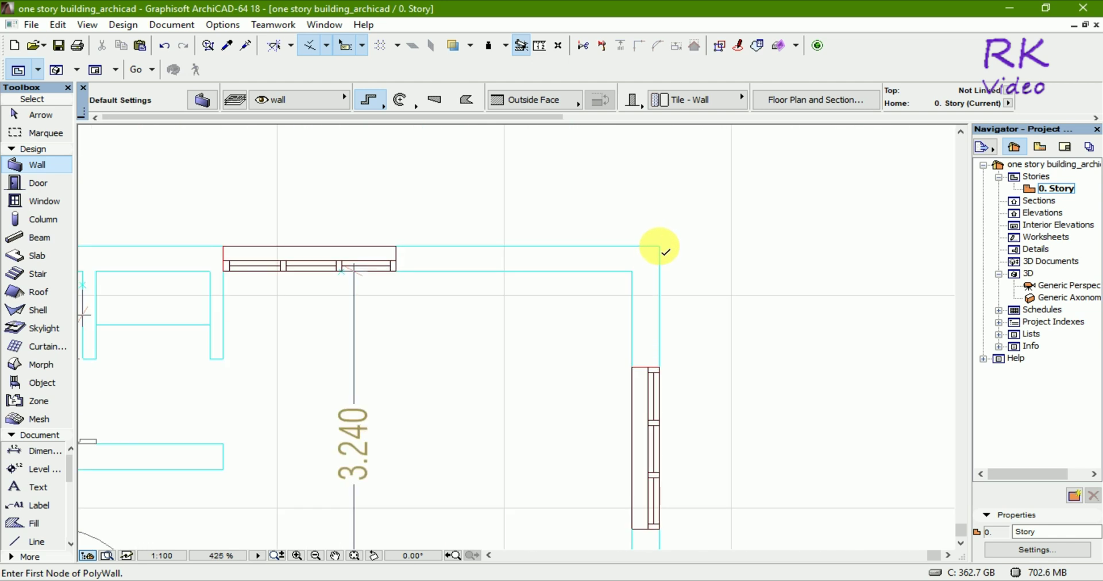
click(660, 247)
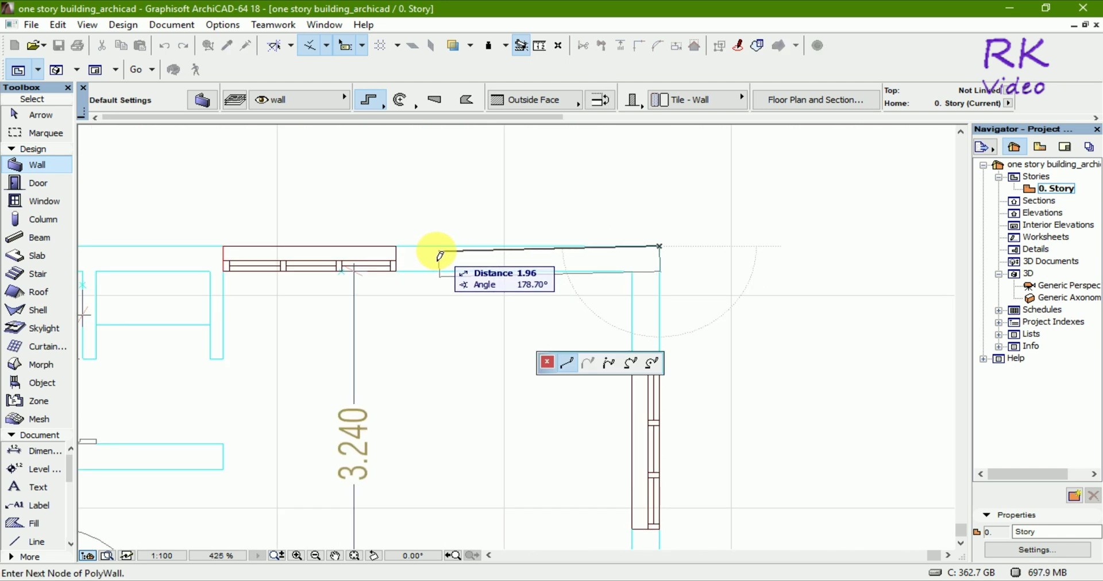
scroll(398, 252, down, 2)
scroll(670, 239, down, 2)
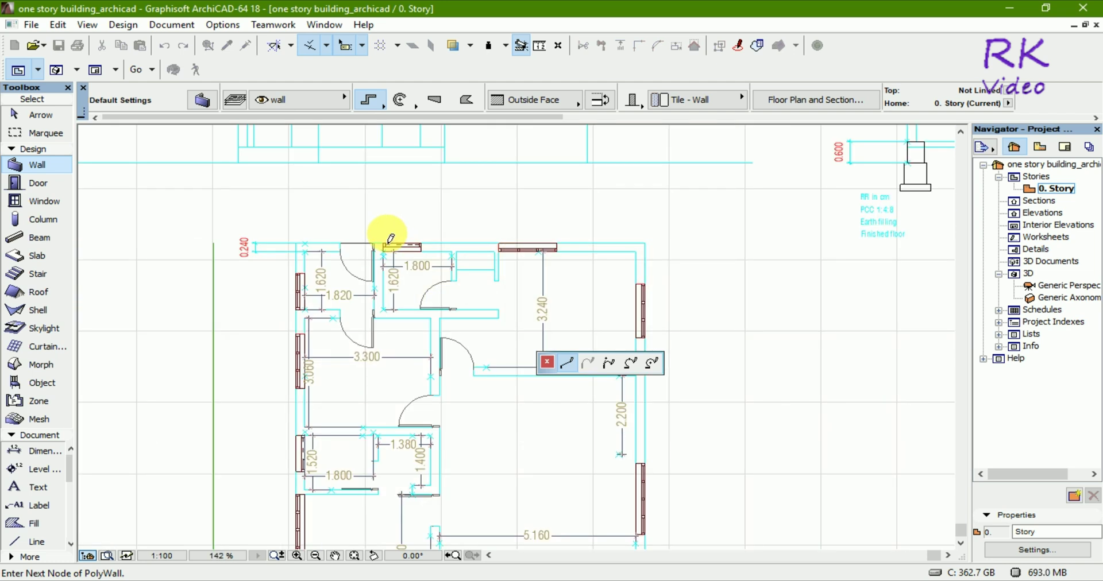
scroll(297, 263, up, 2)
scroll(297, 263, up, 1)
scroll(290, 241, up, 2)
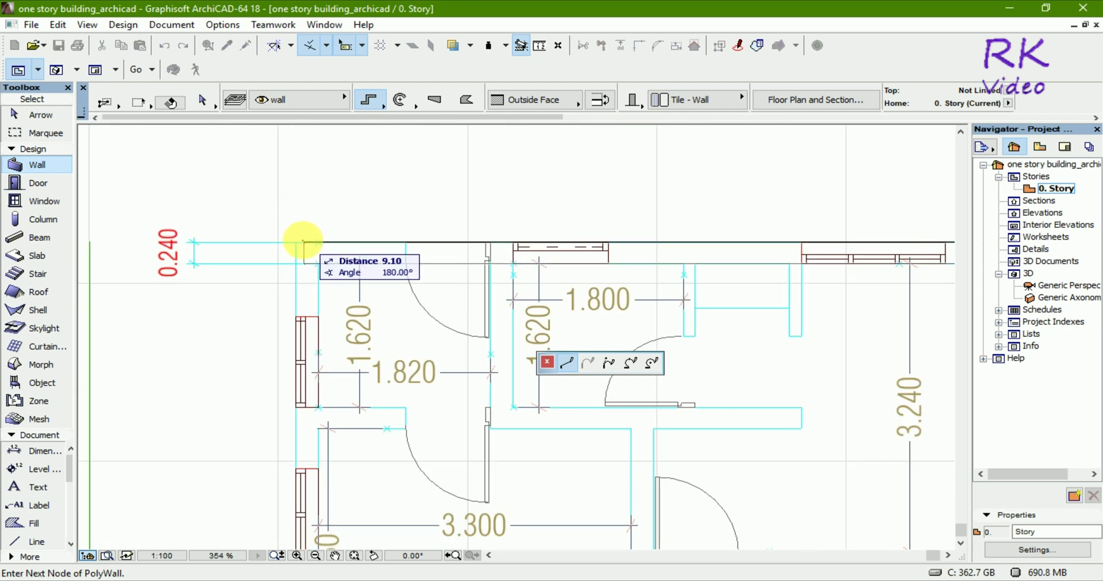
click(299, 244)
- Continue the wall down the left side to the lower-left corner and finish the polywall
scroll(304, 230, down, 3)
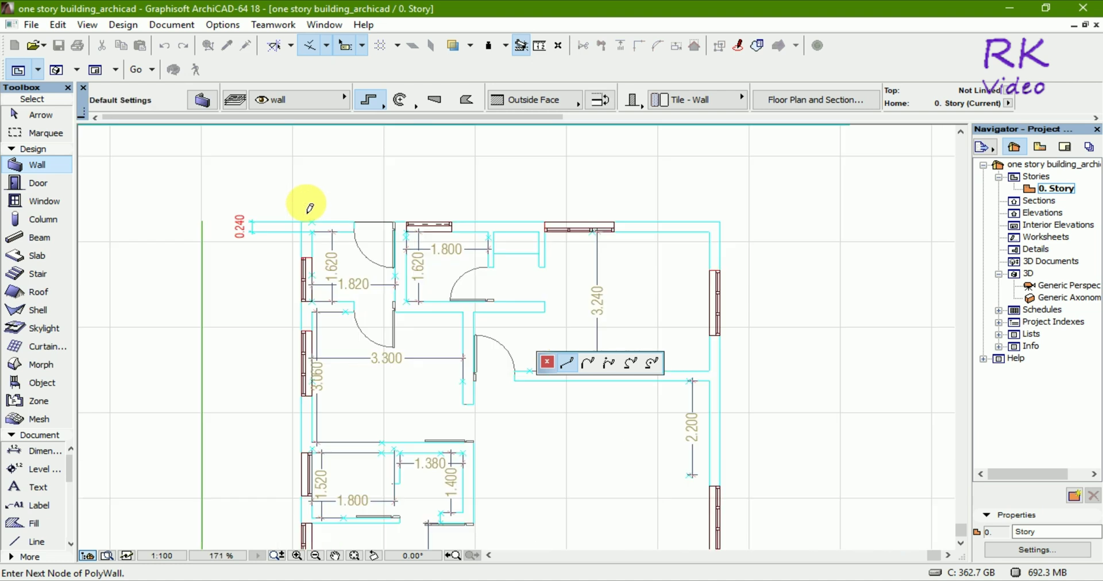
scroll(327, 197, down, 3)
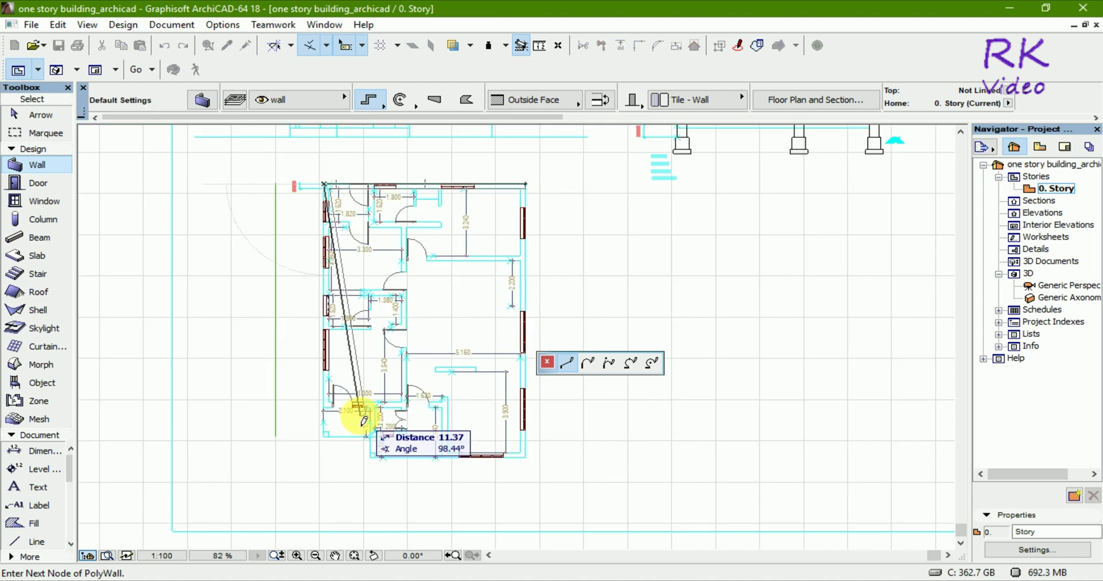
scroll(330, 456, up, 4)
scroll(327, 460, up, 1)
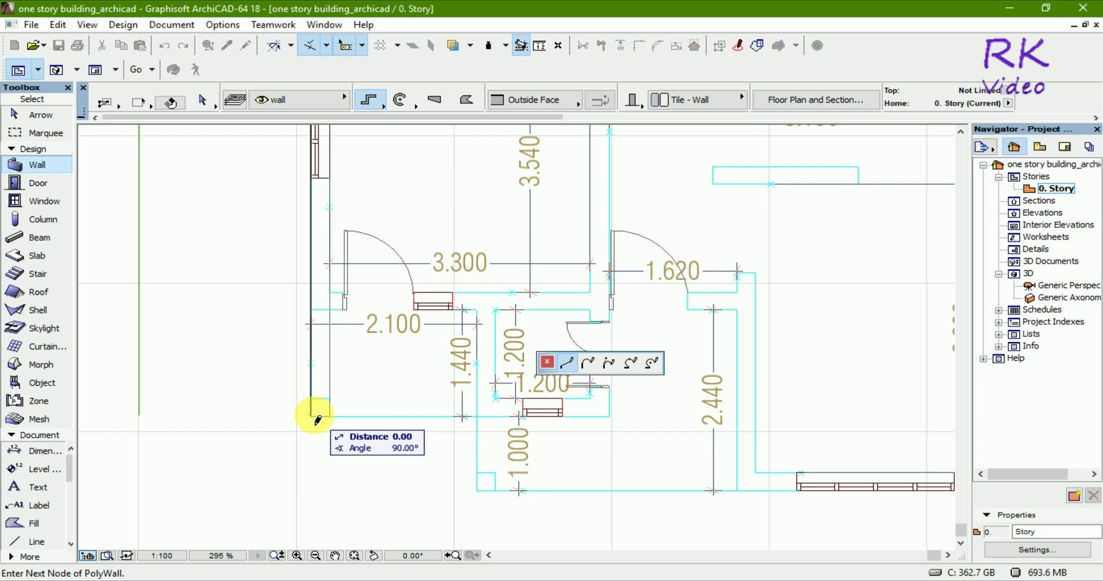
click(312, 417)
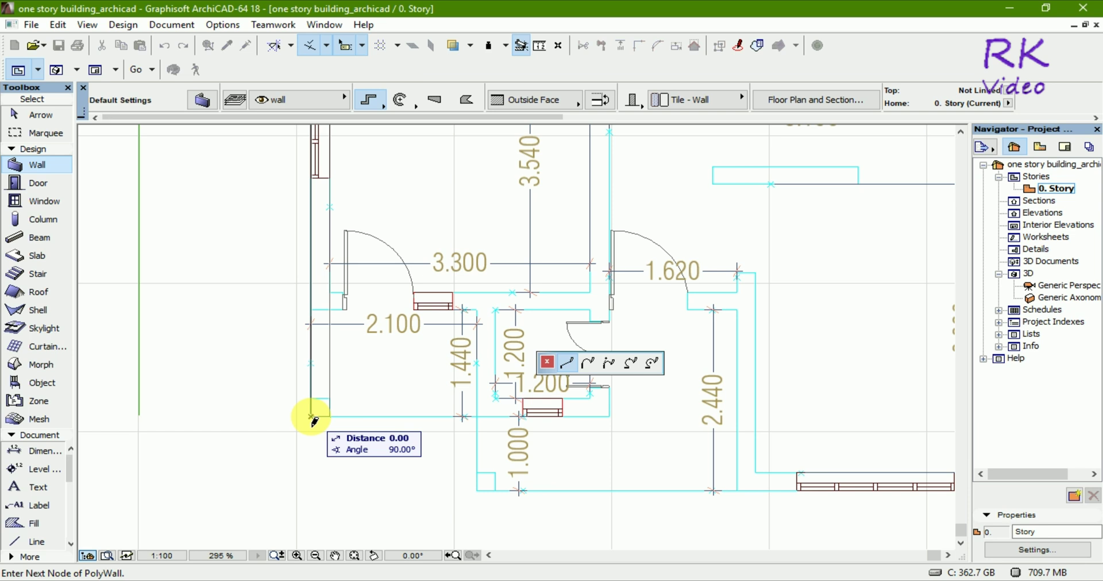
click(311, 418)
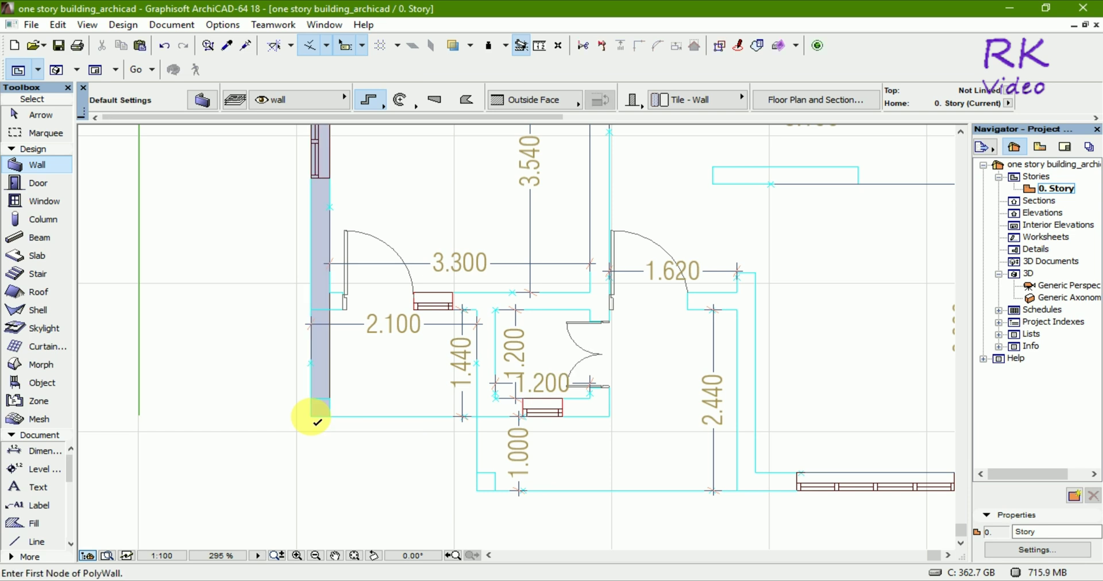
- Start the right exterior wall at the top-right corner, redoing a misplaced first start
scroll(359, 489, down, 3)
scroll(356, 489, down, 3)
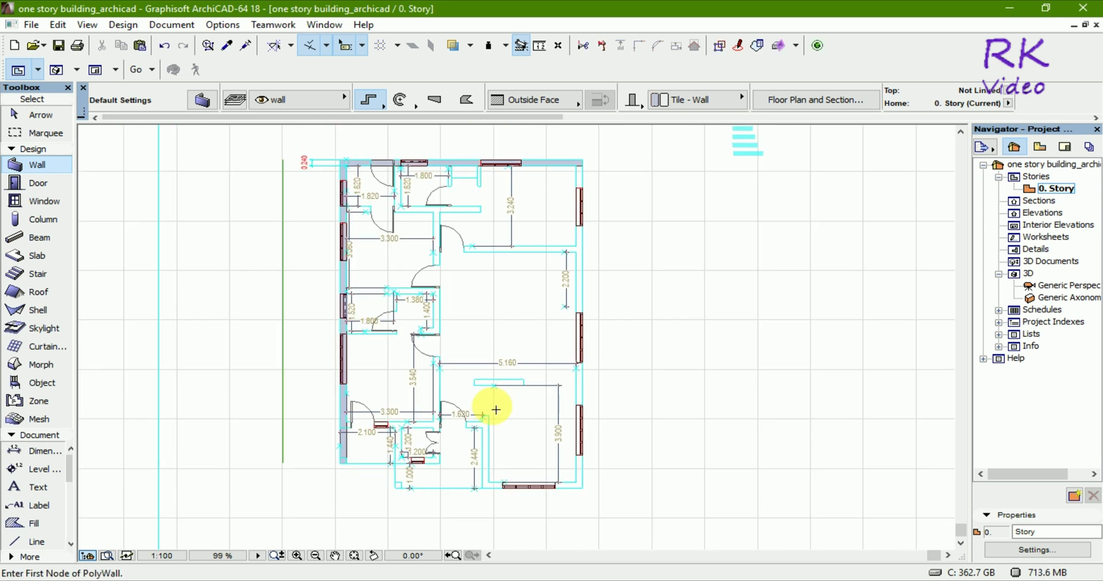
scroll(595, 166, up, 4)
scroll(595, 166, up, 4)
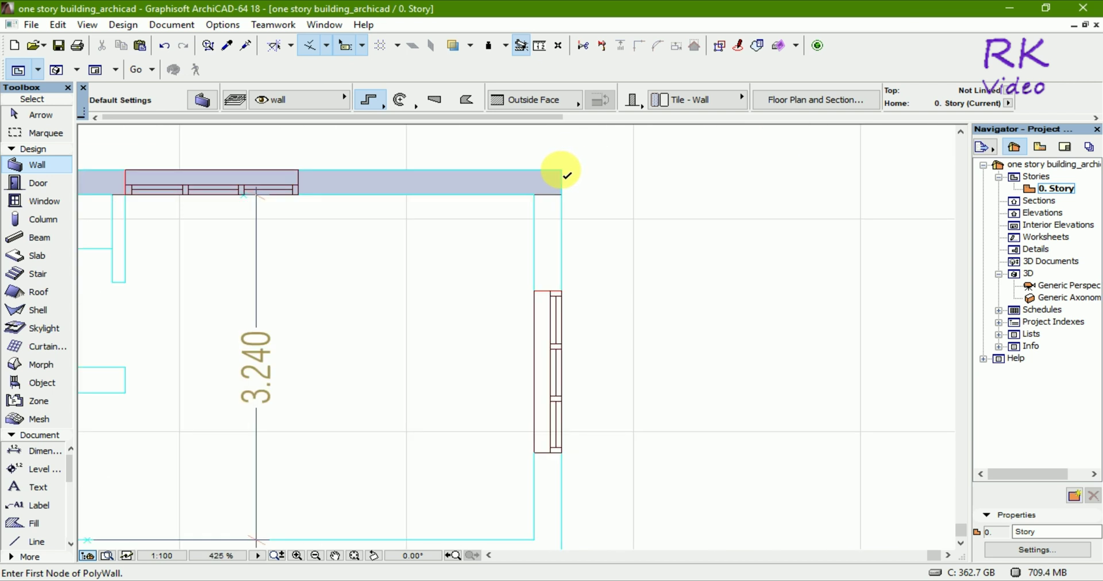
click(562, 171)
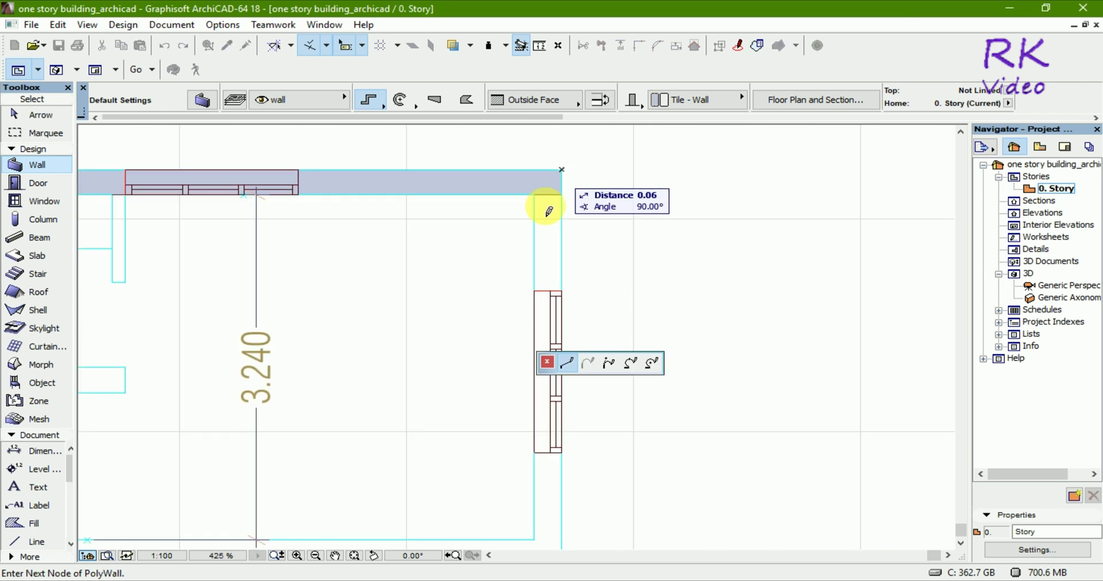
key(Escape)
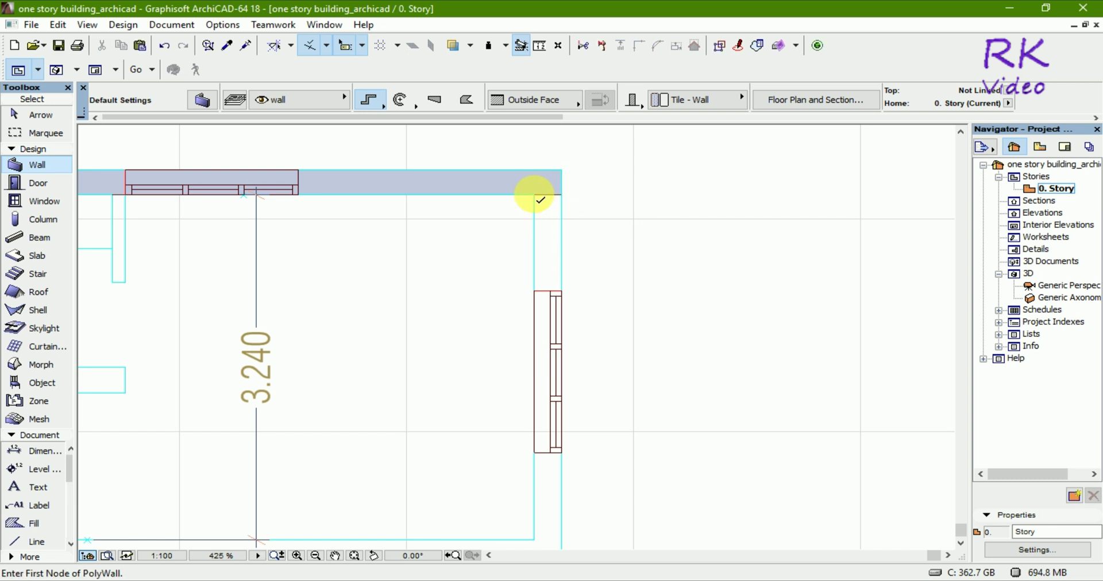
click(535, 196)
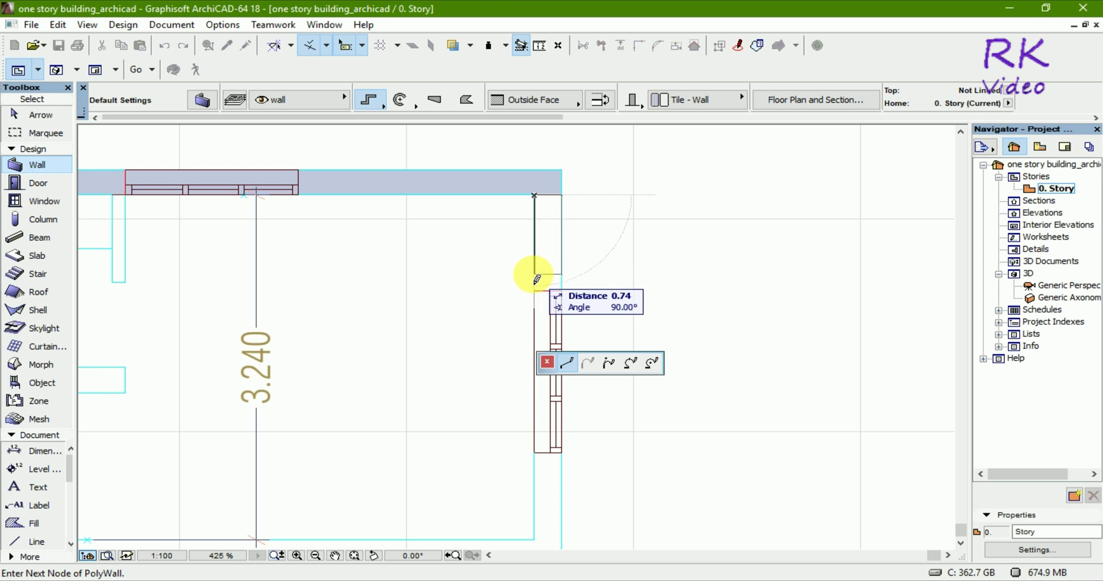
- Trace the wall down the right side through the windows and finish it near the bottom corner
scroll(546, 204, down, 4)
scroll(547, 204, down, 4)
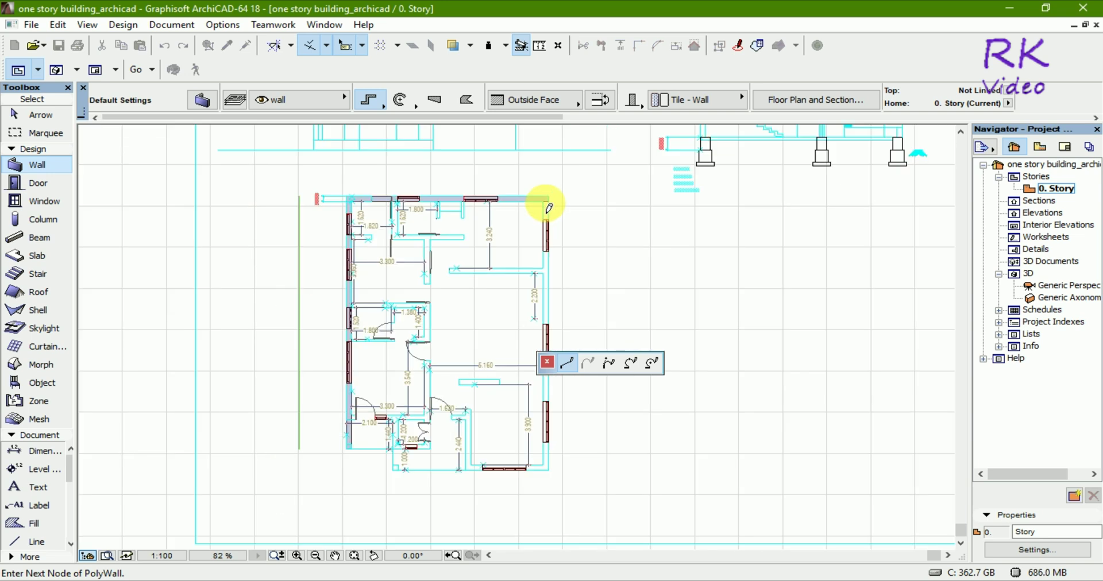
scroll(483, 492, up, 3)
scroll(613, 476, up, 3)
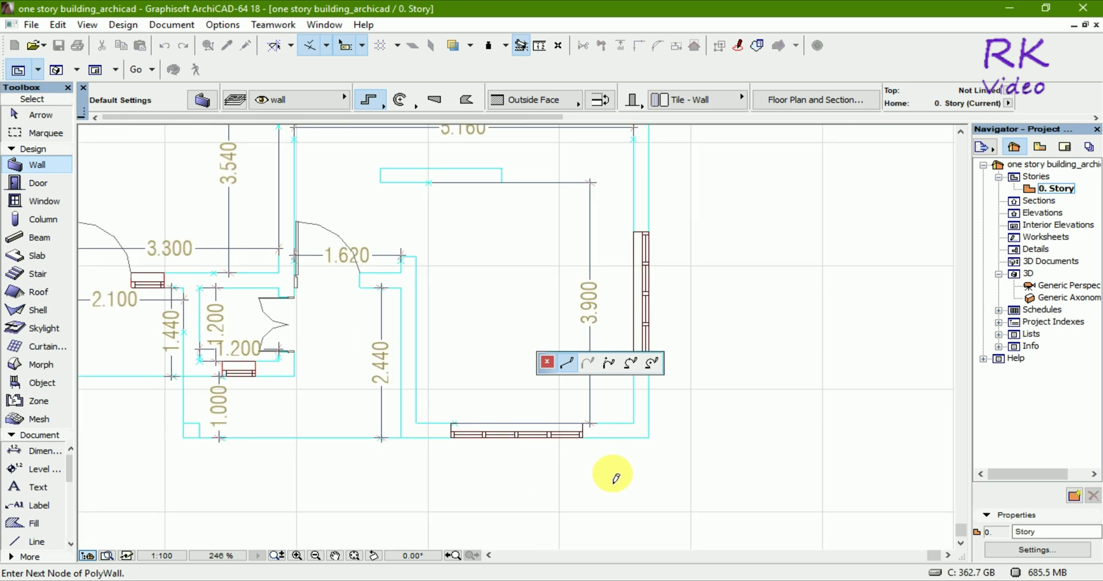
click(635, 437)
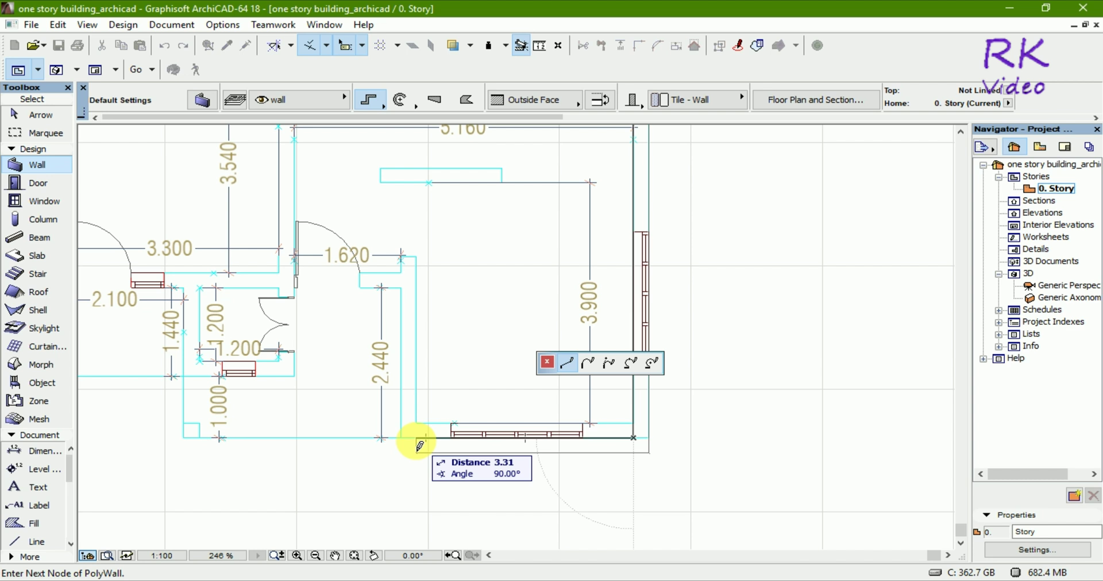
scroll(419, 446, down, 2)
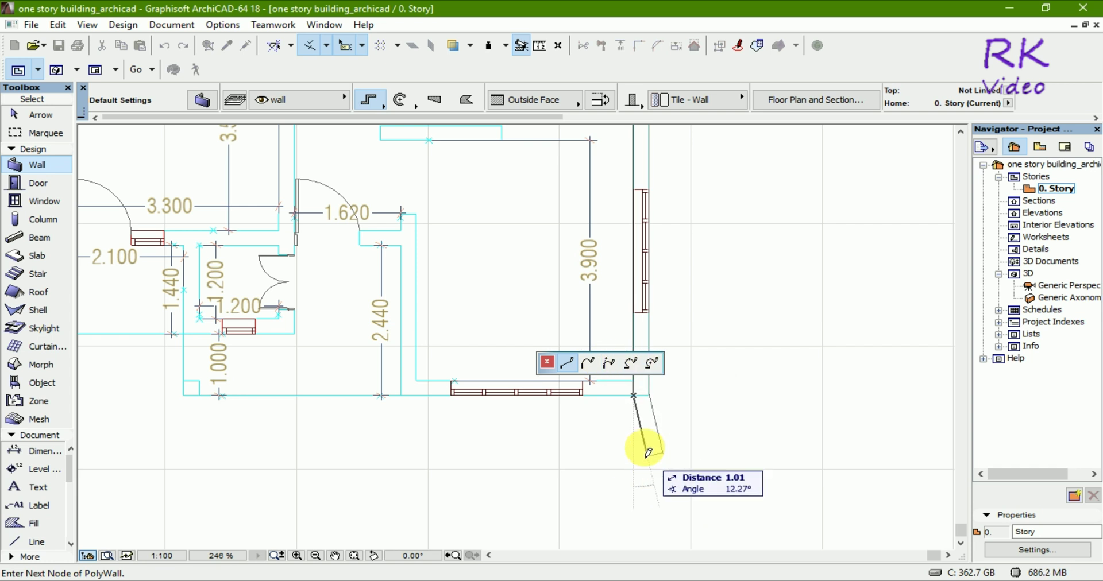
click(634, 396)
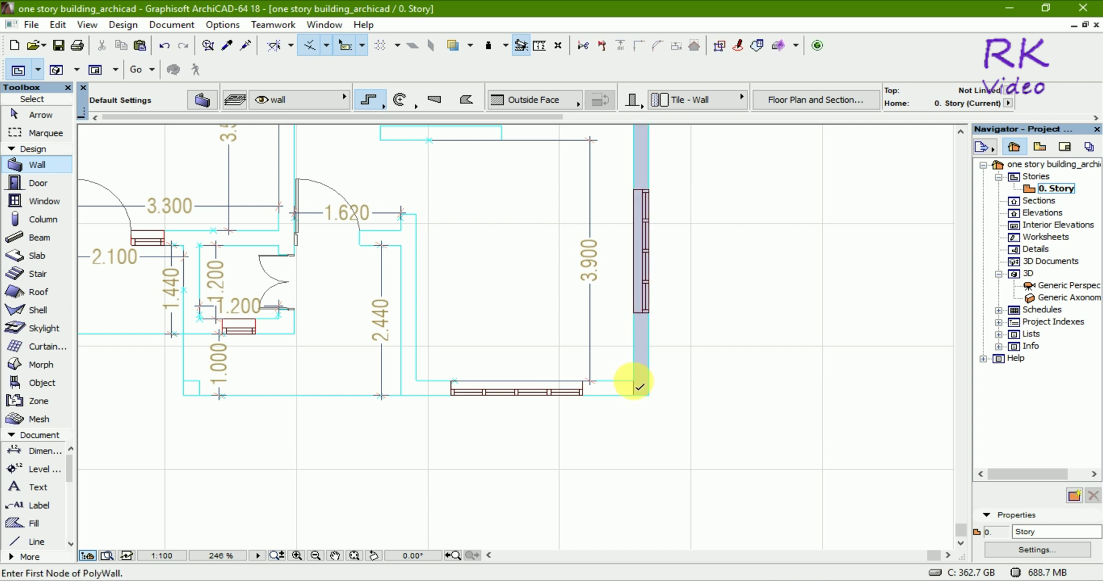
- Draw the bottom exterior wall, then the wall up the 2.440 side to the 1.620 doorway
click(634, 382)
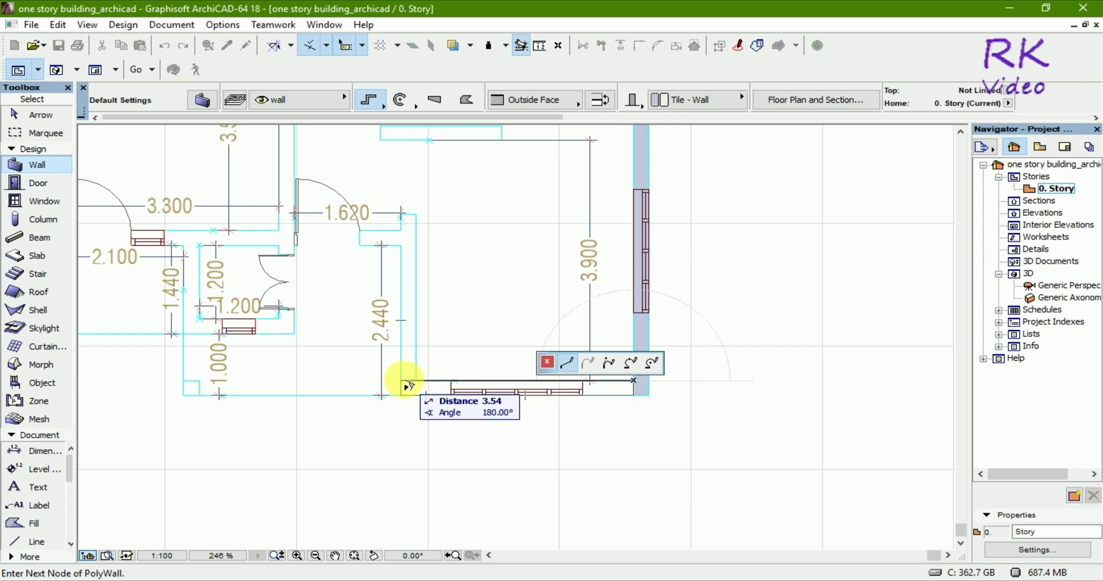
click(402, 381)
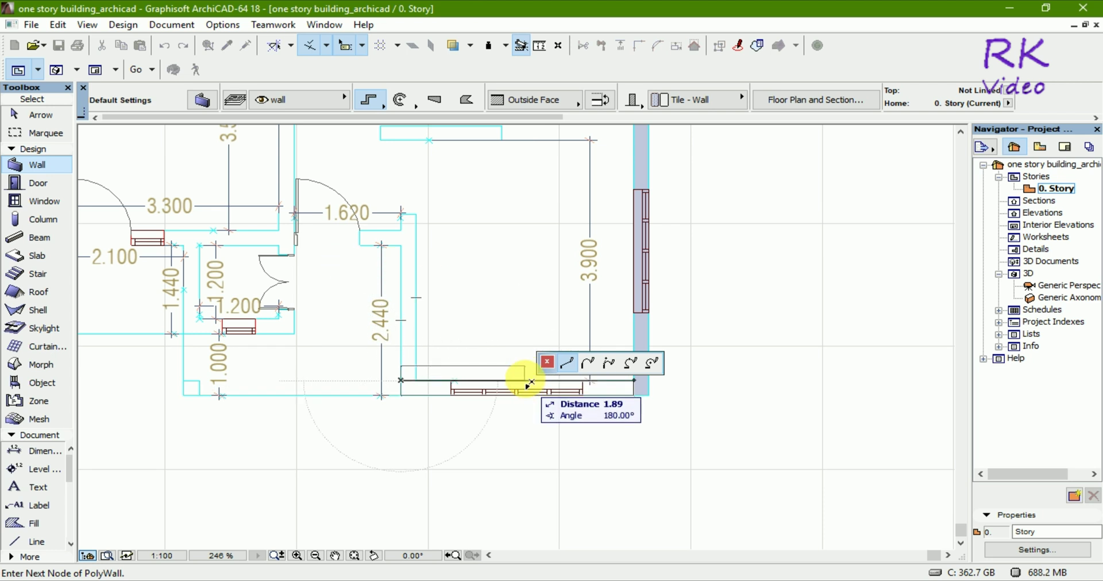
click(402, 382)
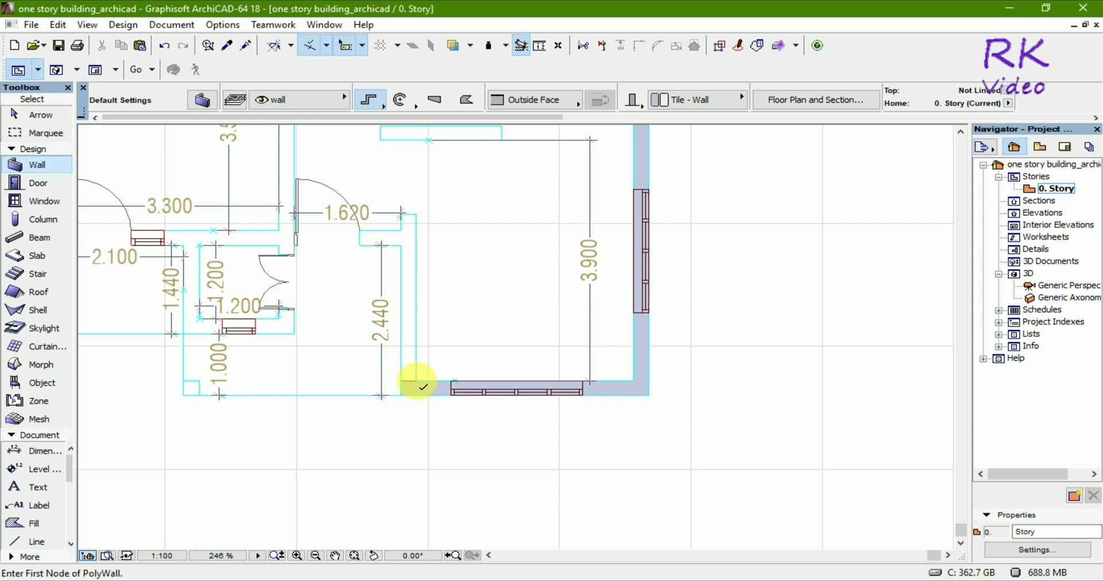
click(416, 380)
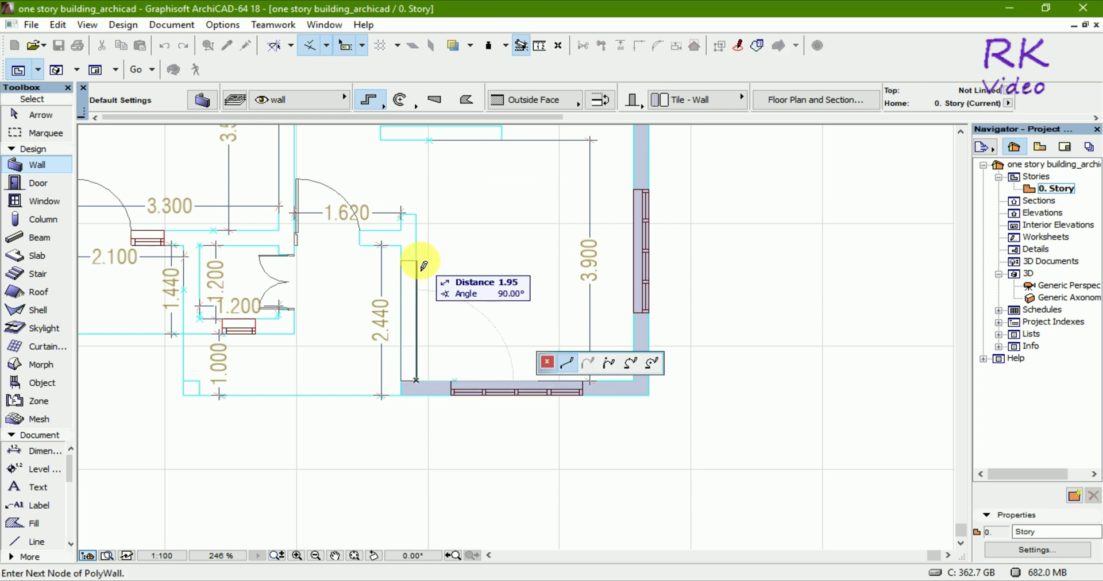
click(417, 215)
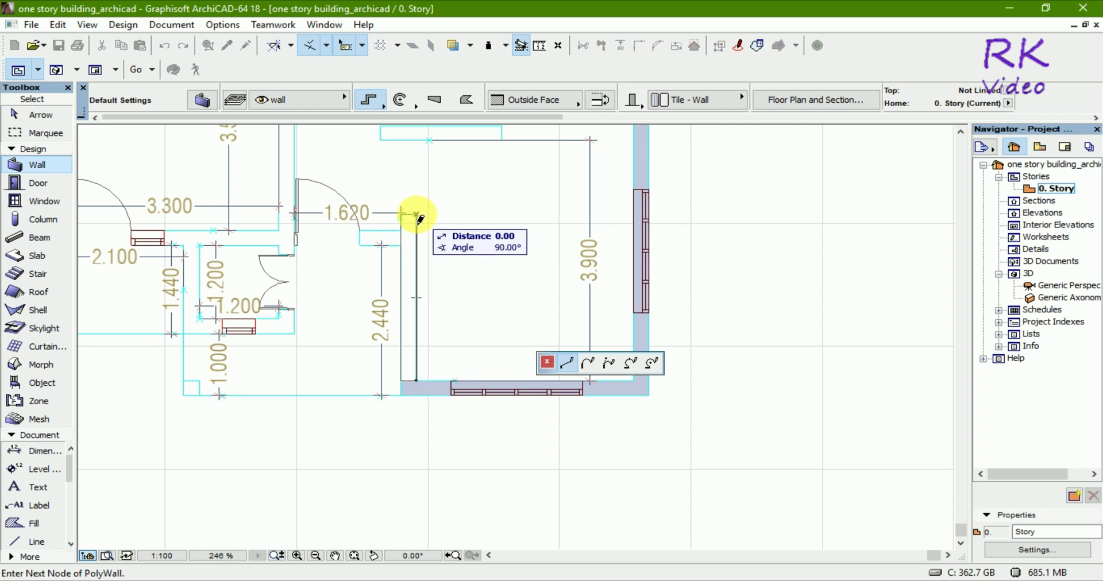
click(417, 216)
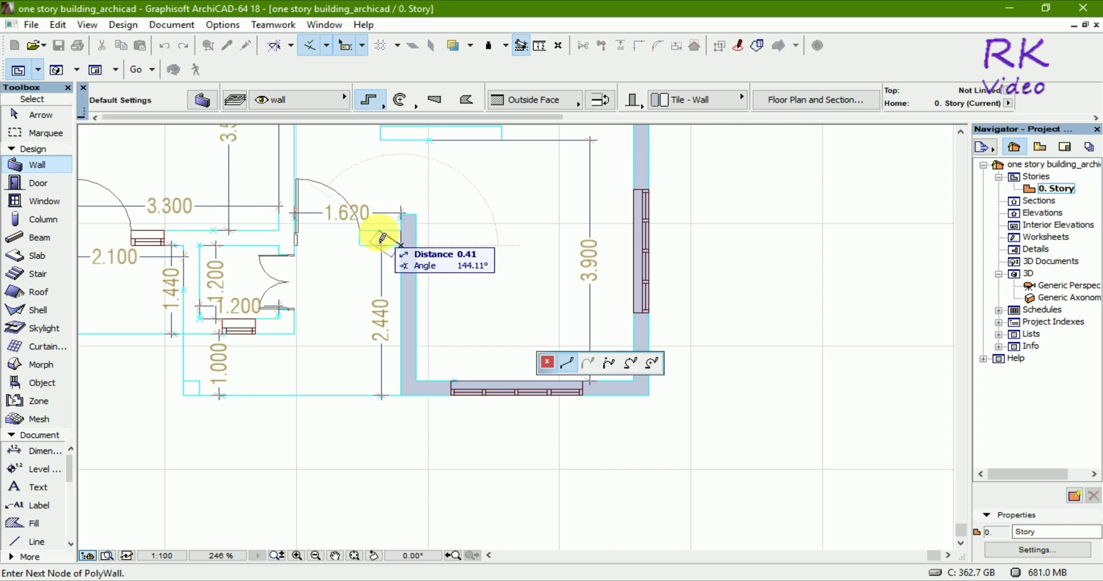
double_click(408, 238)
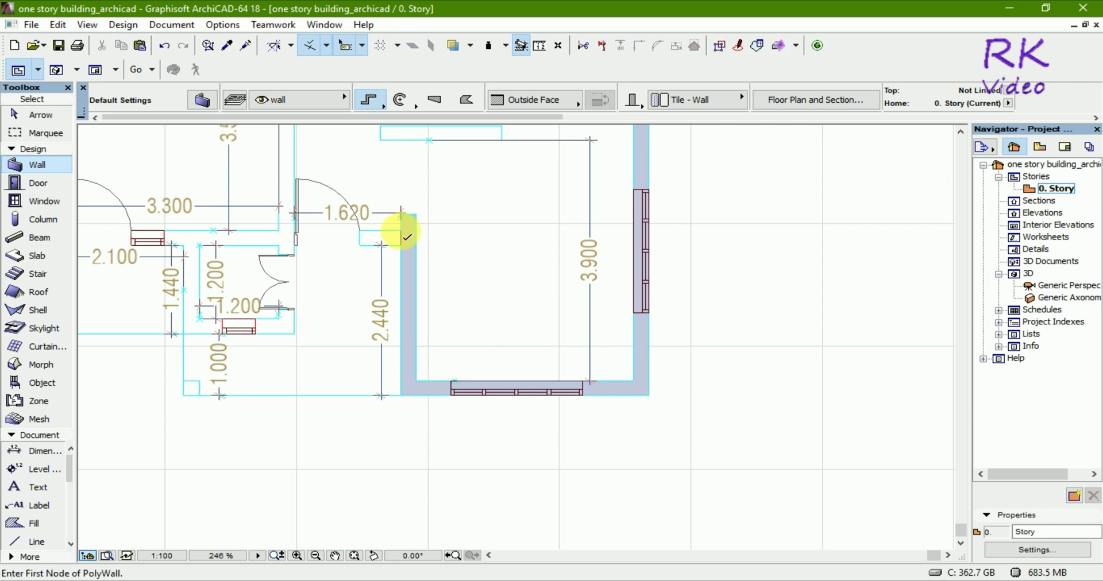
- Draw the wall beneath the 1.620 doorway to the door jamb, abandoning a stray wall near the left wall
click(400, 230)
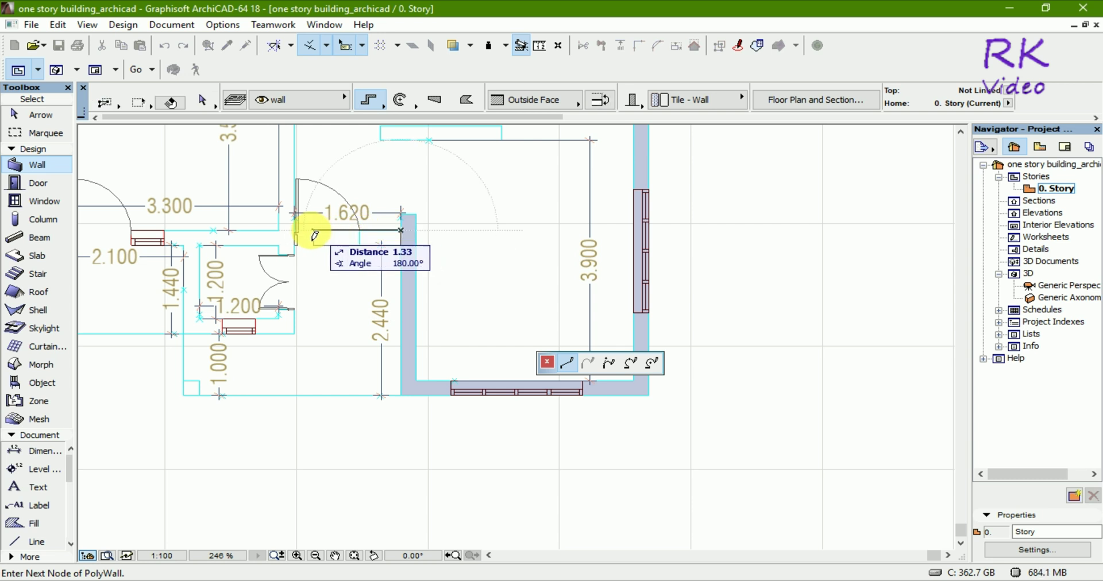
scroll(310, 233, up, 3)
scroll(281, 230, up, 4)
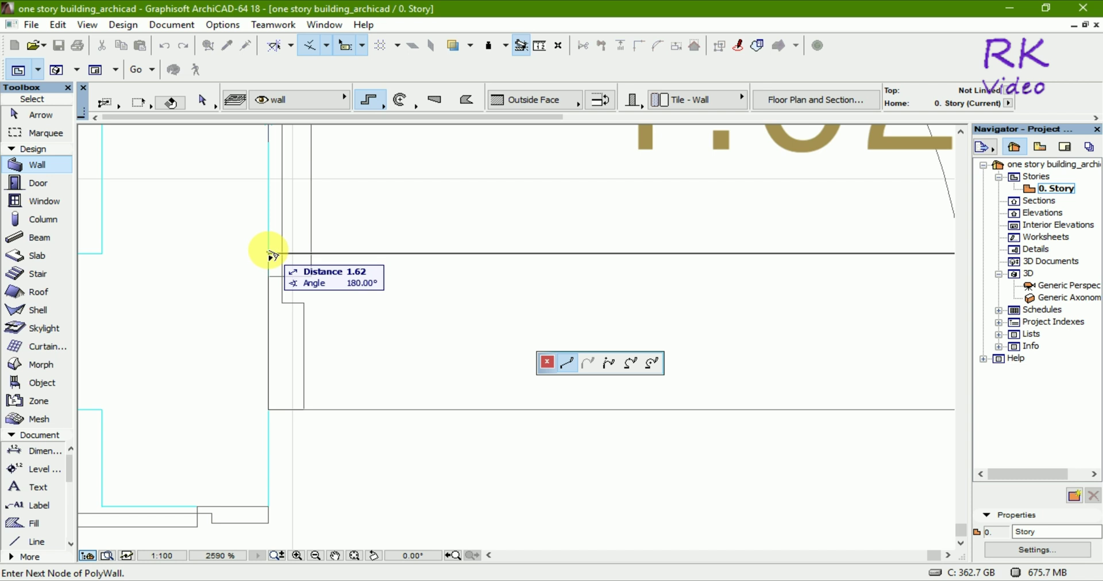
click(268, 254)
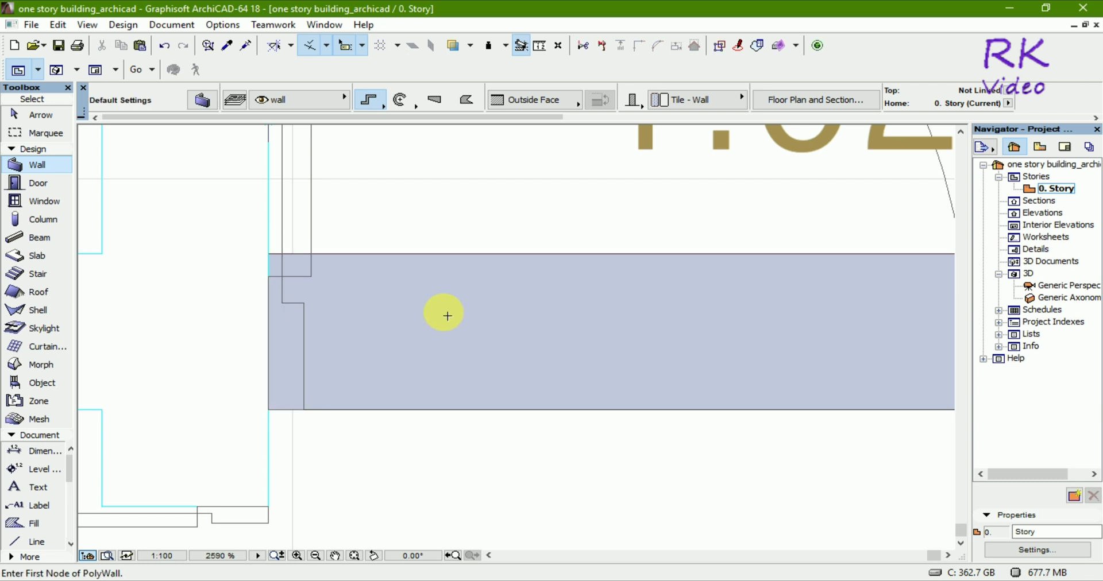
scroll(447, 316, down, 4)
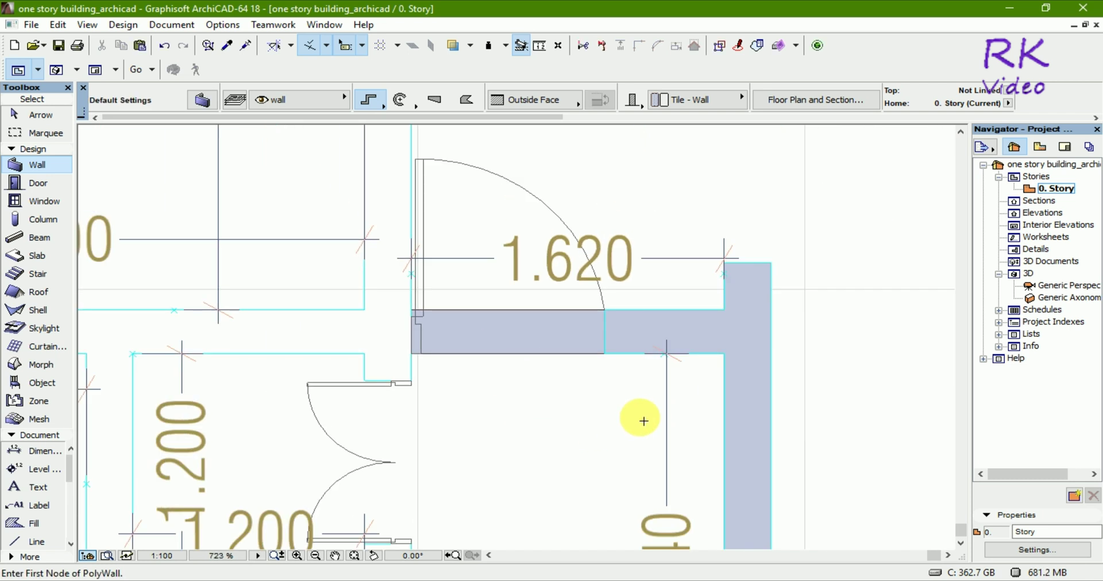
scroll(454, 296, down, 2)
scroll(477, 304, down, 1)
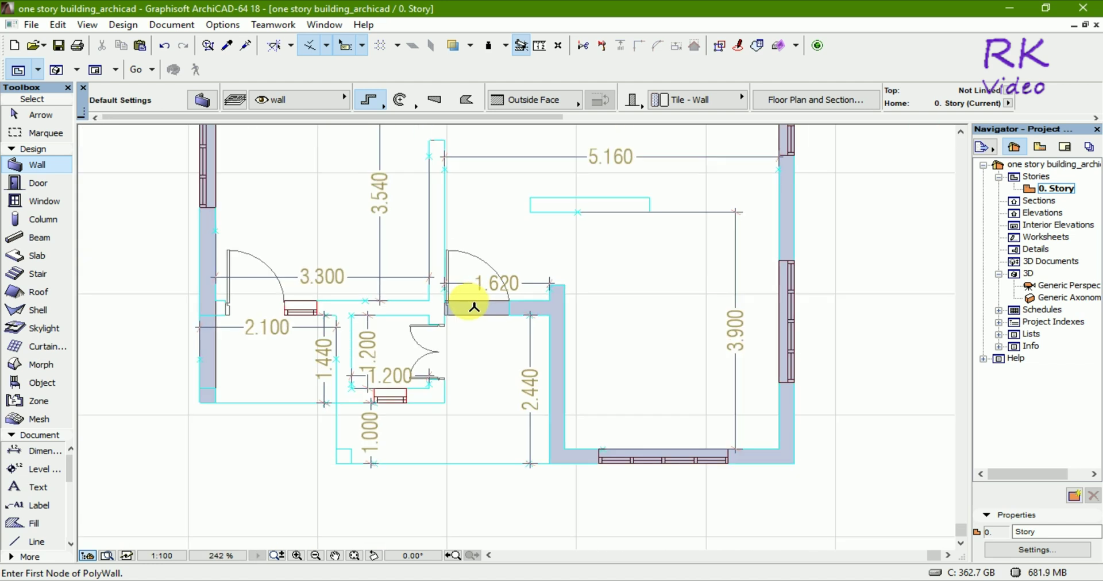
scroll(228, 303, up, 3)
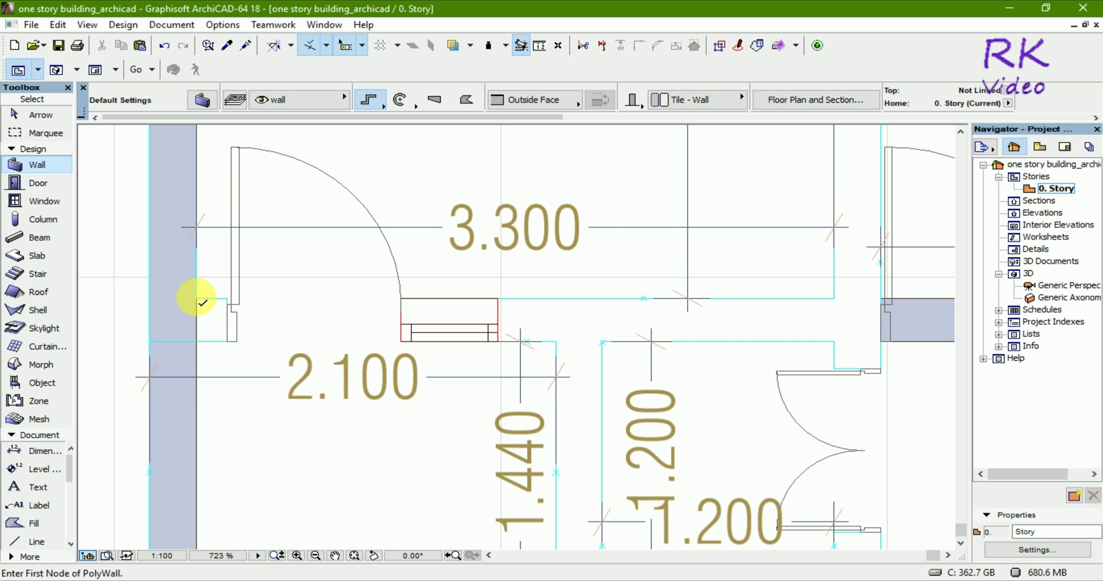
click(196, 299)
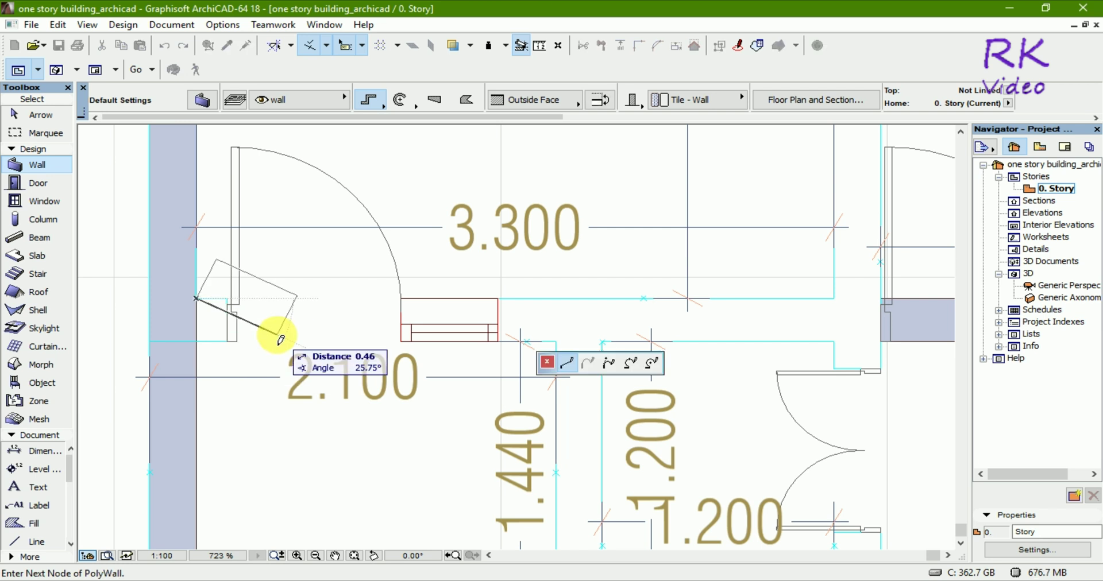
double_click(243, 341)
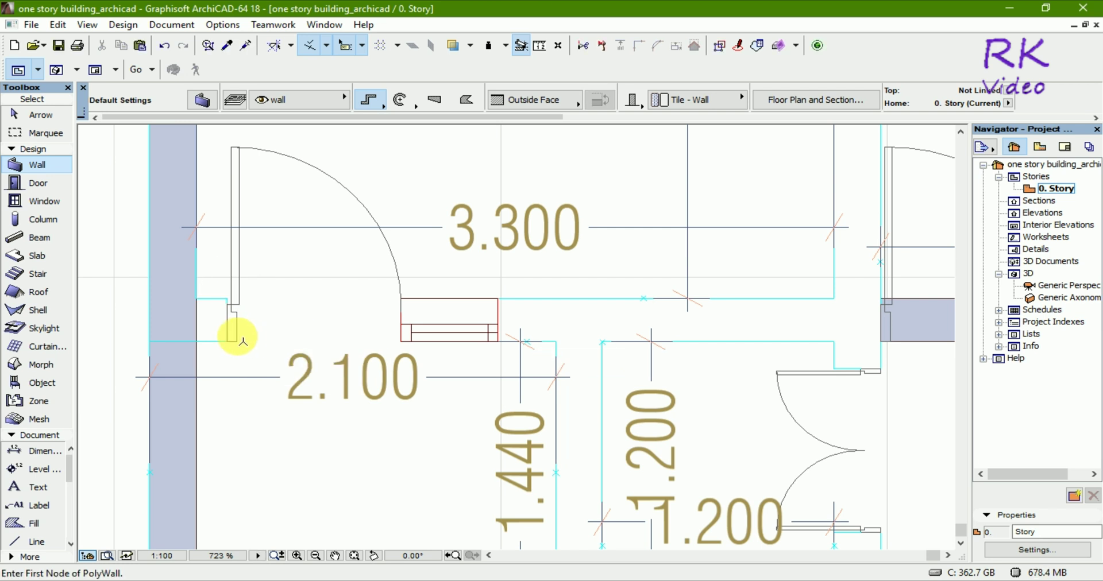
- Start the interior wall at the left exterior wall and run it beneath the 1.820 and 1.620 rooms
click(202, 347)
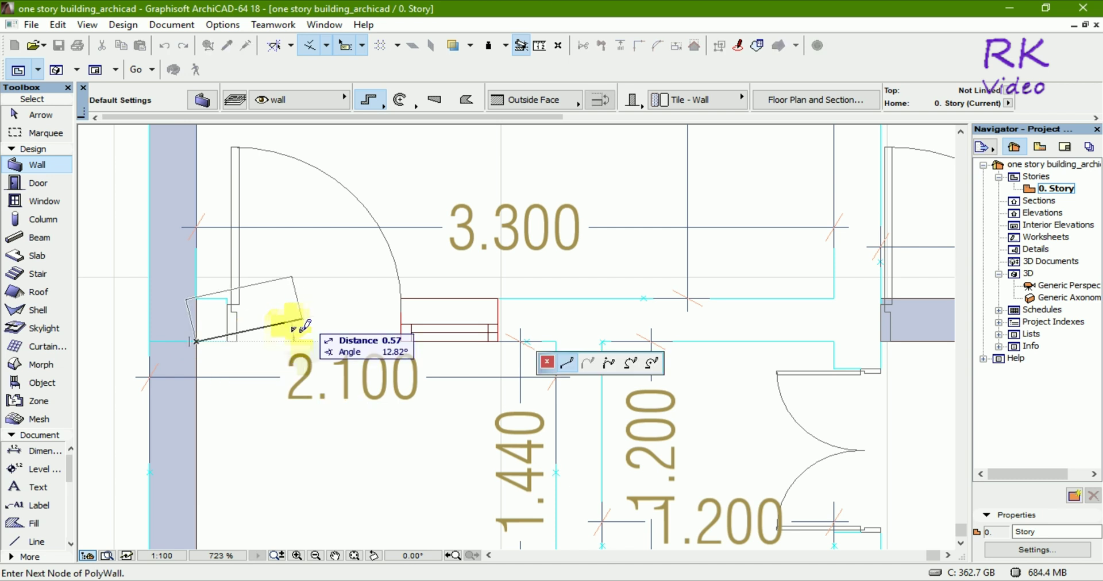
scroll(351, 330, down, 1)
scroll(348, 339, down, 1)
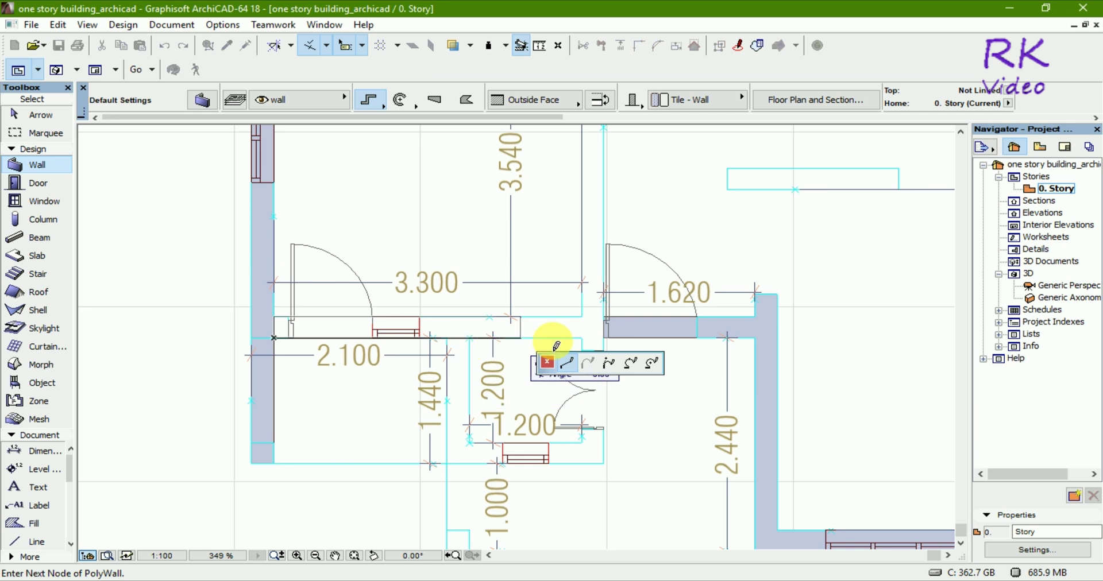
scroll(611, 343, up, 3)
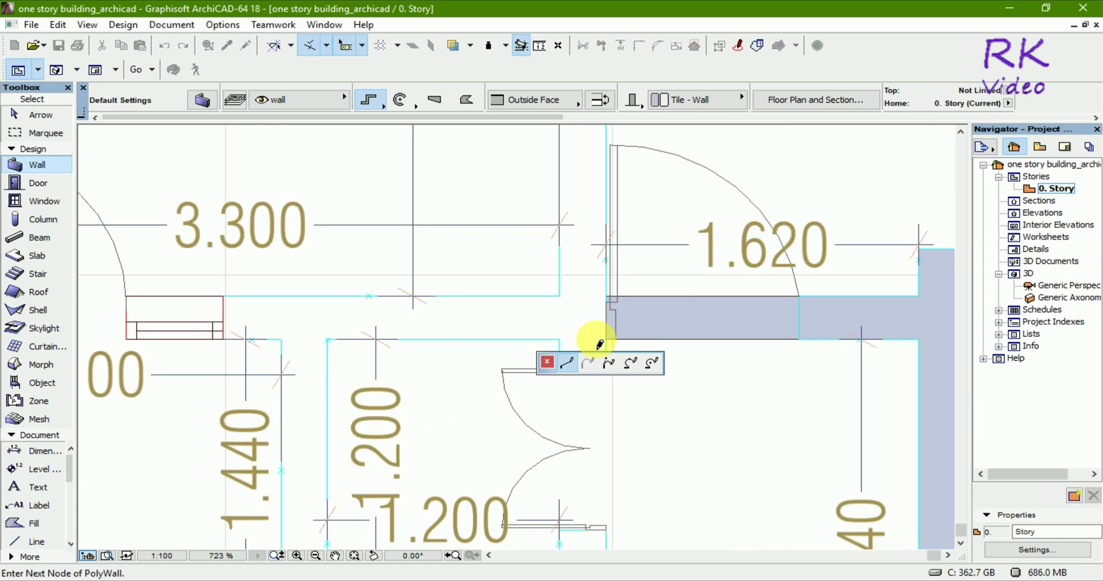
scroll(615, 344, up, 3)
click(618, 344)
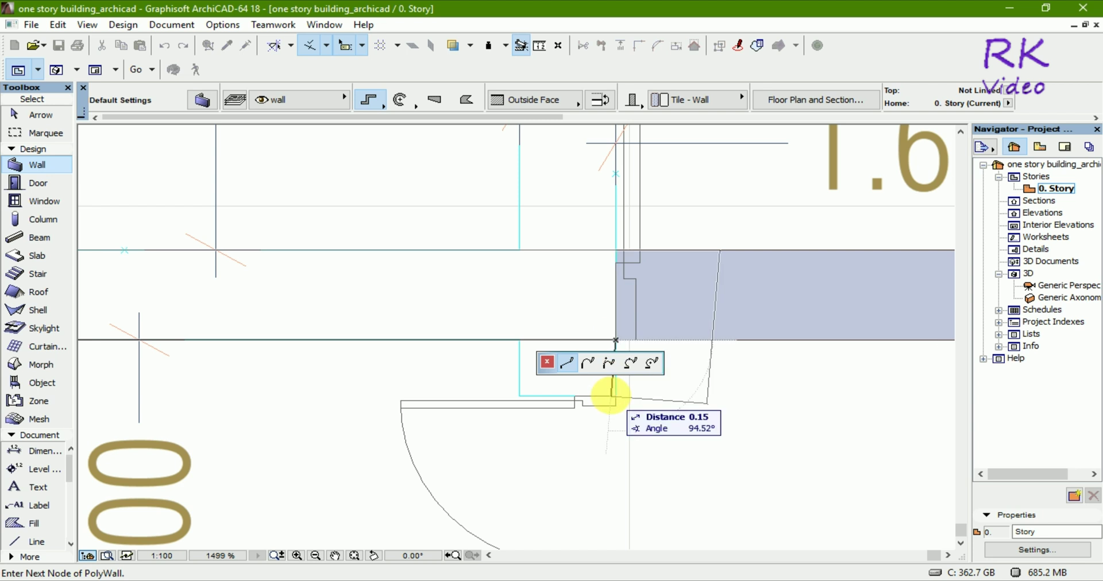
- Continue the interior wall along the 3.300 room's right side and finish it at the left exterior wall
scroll(505, 517, down, 4)
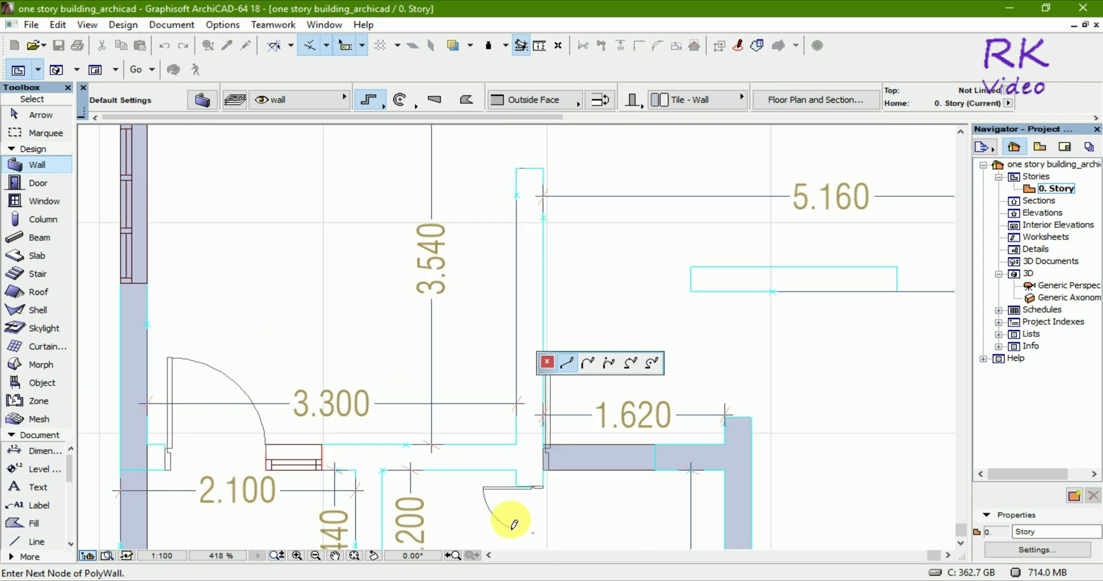
scroll(517, 488, down, 2)
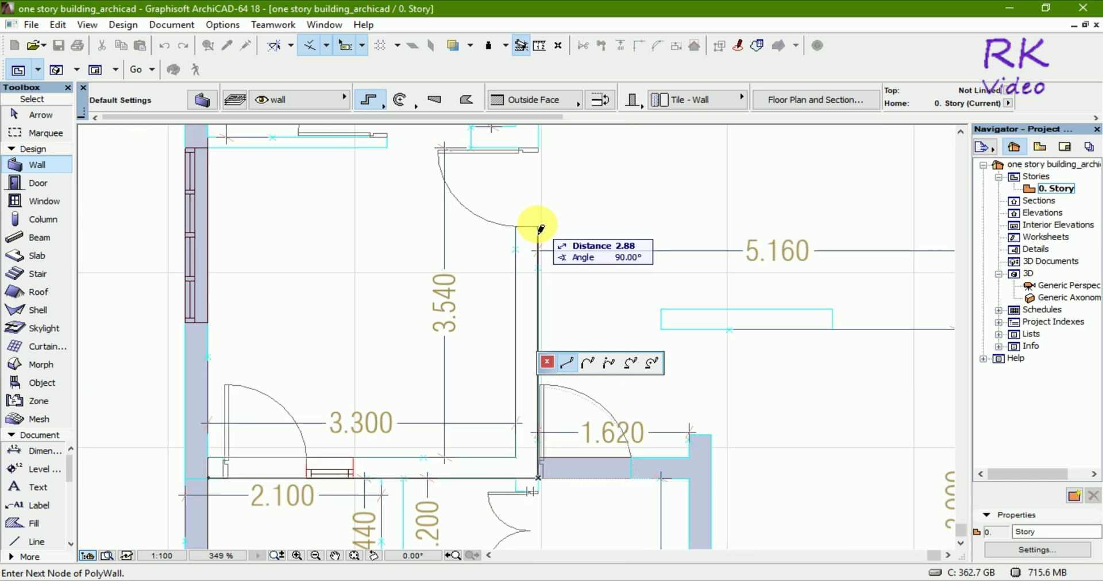
scroll(539, 235, down, 2)
scroll(534, 310, down, 2)
scroll(526, 344, down, 2)
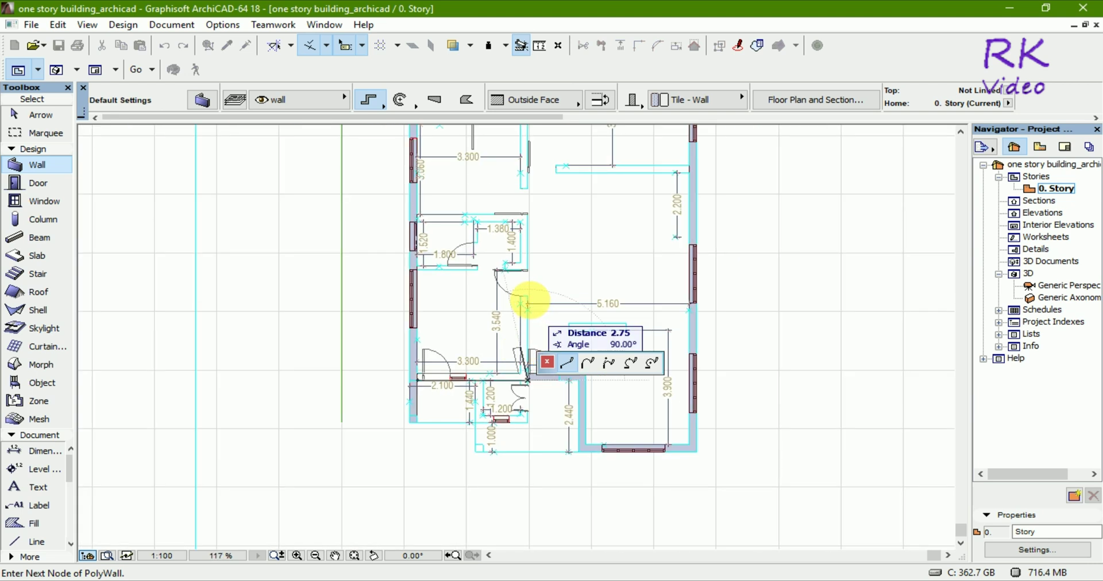
scroll(526, 344, down, 2)
scroll(528, 253, up, 4)
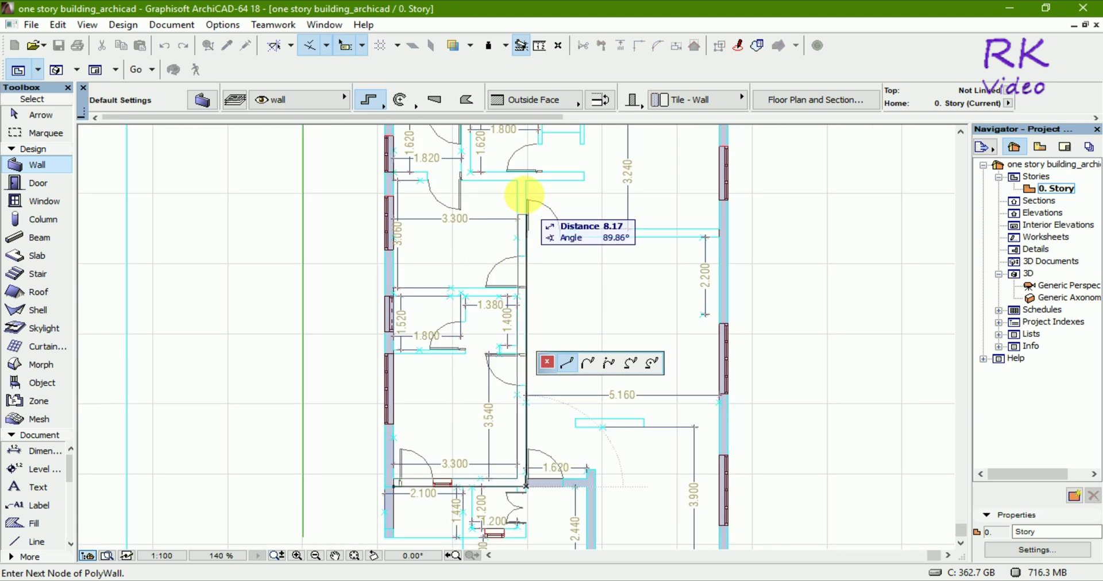
scroll(523, 183, up, 3)
scroll(525, 180, up, 2)
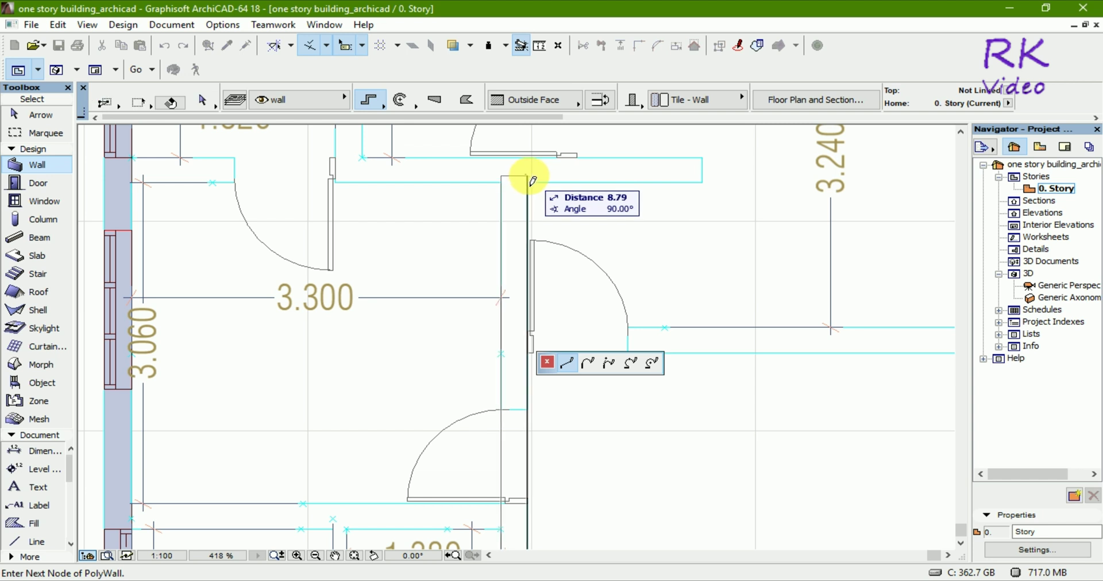
click(528, 164)
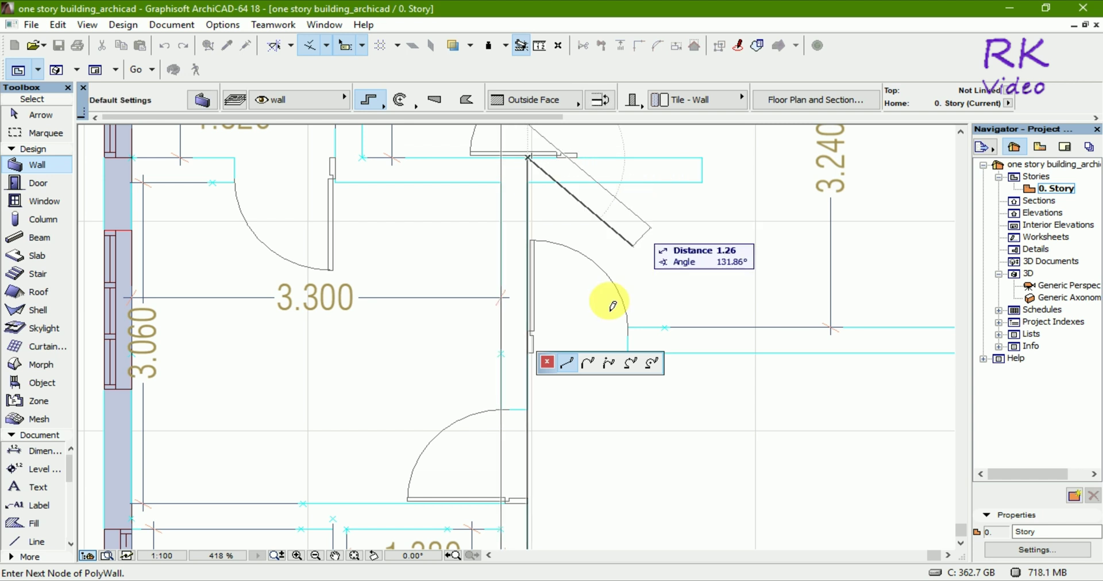
scroll(493, 366, down, 2)
scroll(504, 423, down, 2)
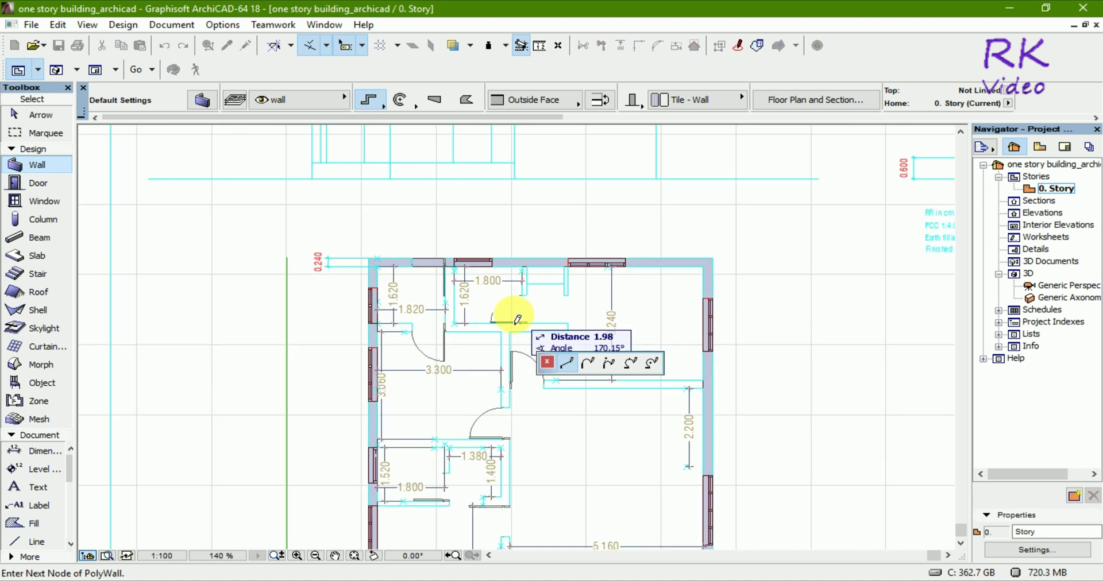
scroll(505, 308, up, 3)
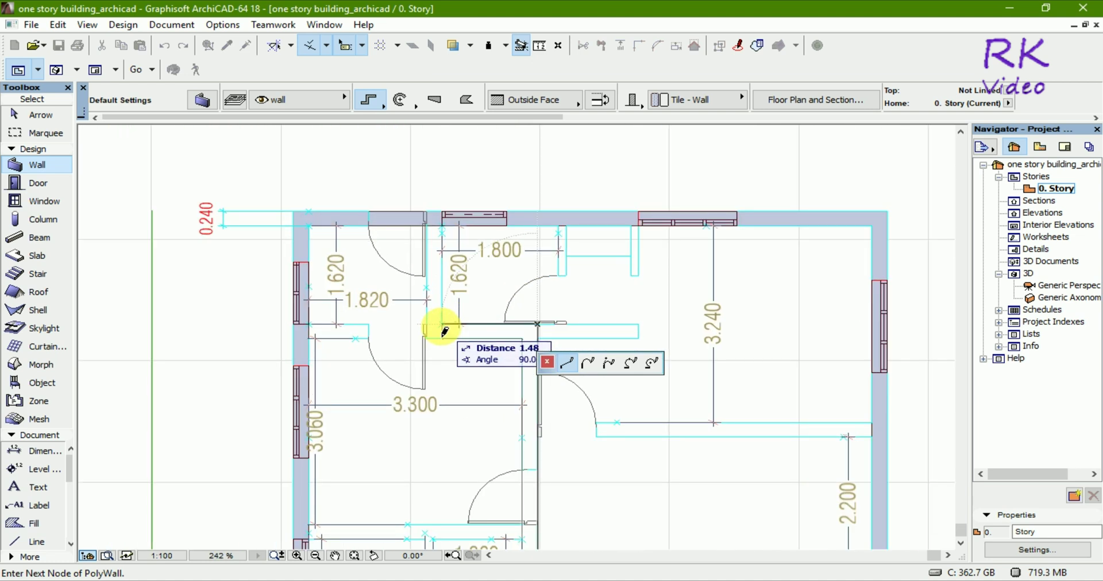
scroll(437, 330, up, 2)
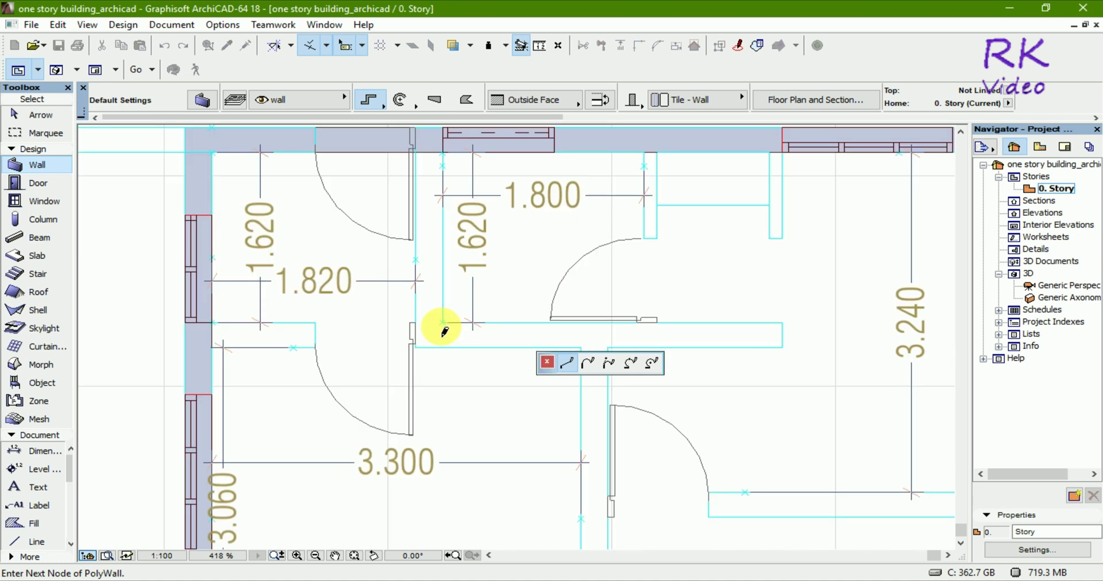
click(416, 324)
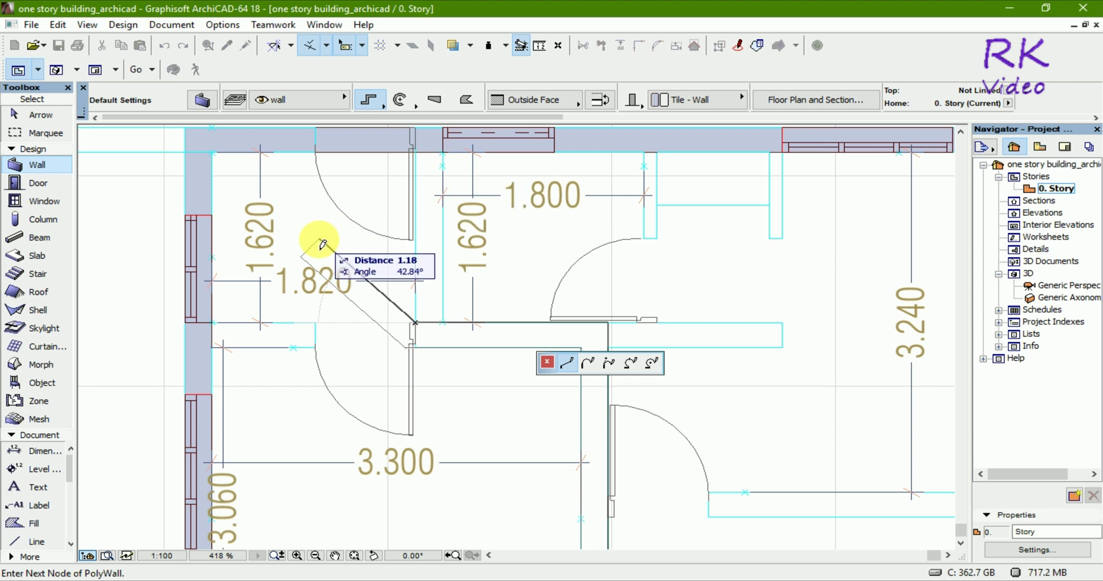
click(213, 326)
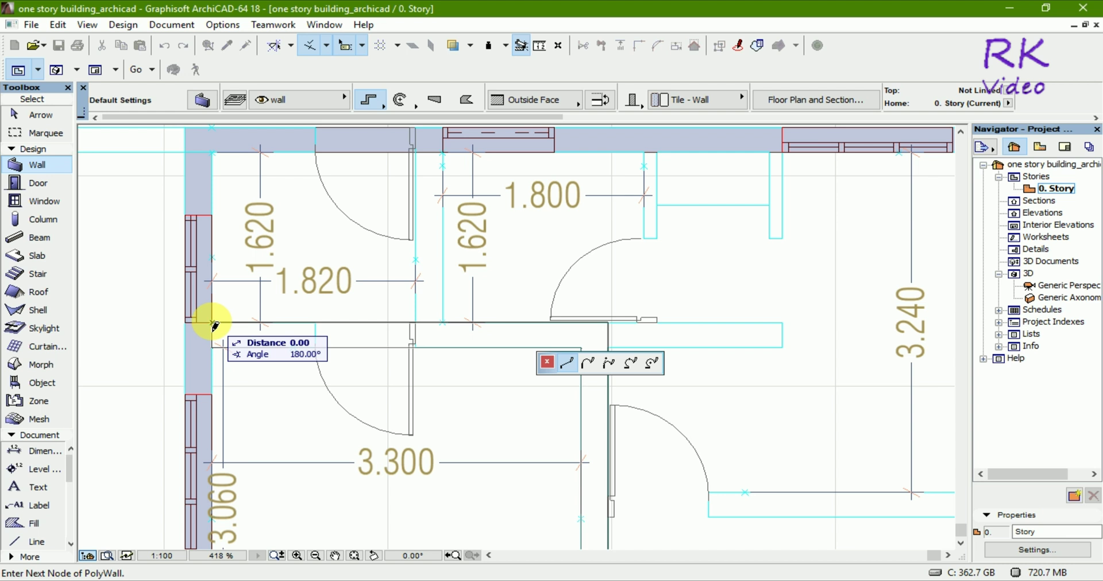
click(213, 326)
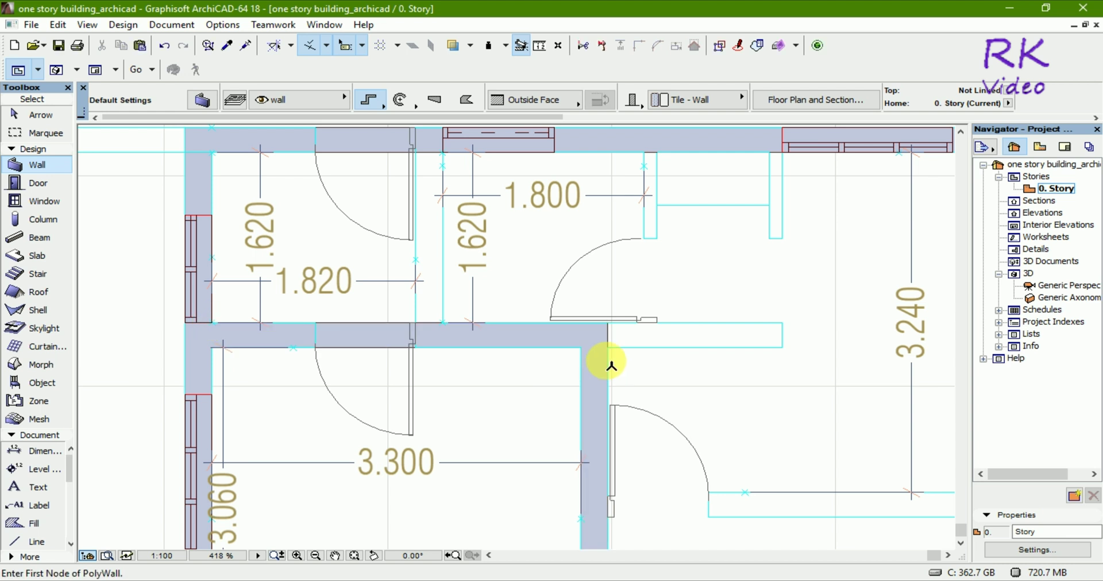
- Draw the partition between the 1.820 and 1.620 rooms from the top exterior wall to the interior wall
scroll(482, 296, down, 2)
scroll(449, 194, up, 3)
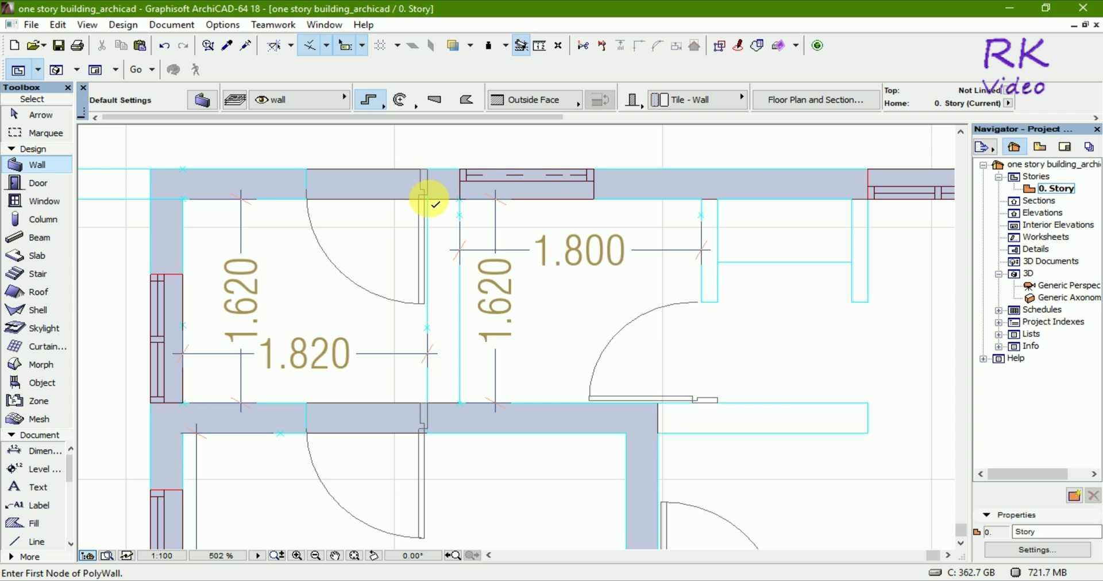
scroll(433, 206, up, 1)
scroll(437, 207, up, 7)
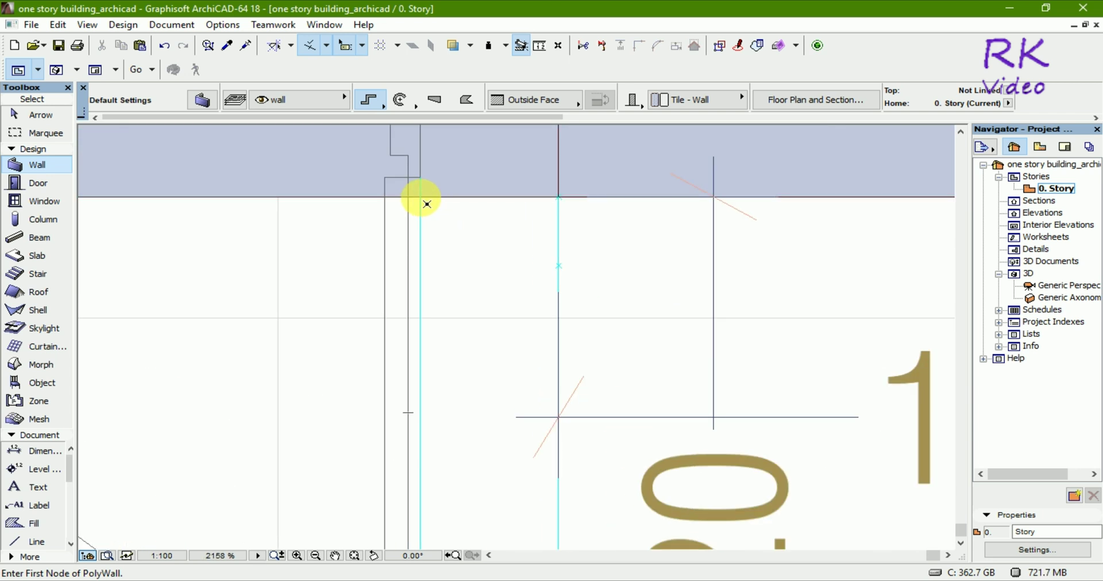
click(422, 200)
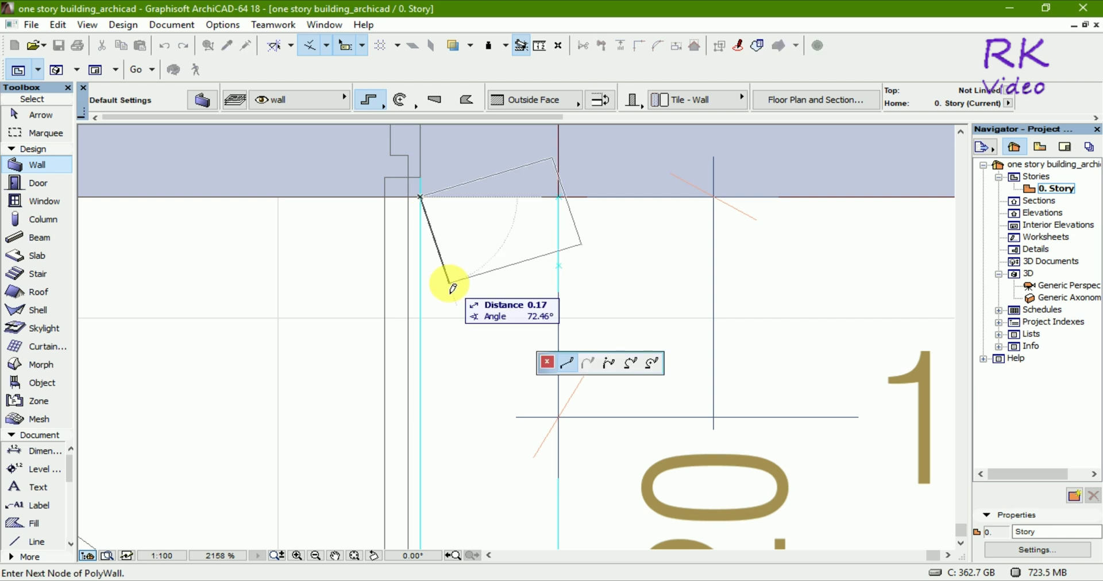
scroll(450, 256, down, 5)
scroll(450, 256, down, 3)
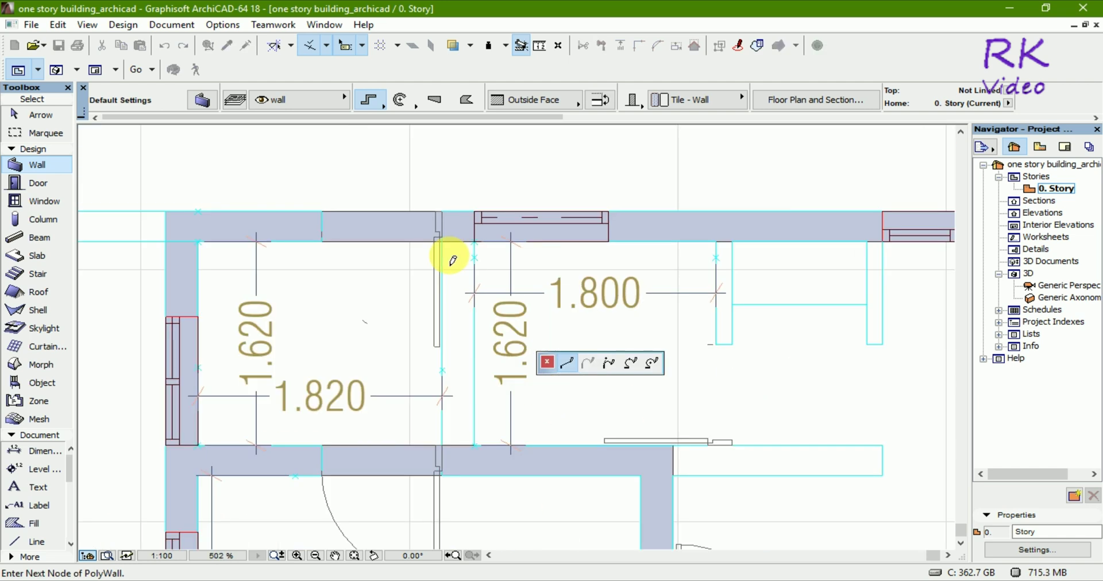
scroll(438, 485, up, 7)
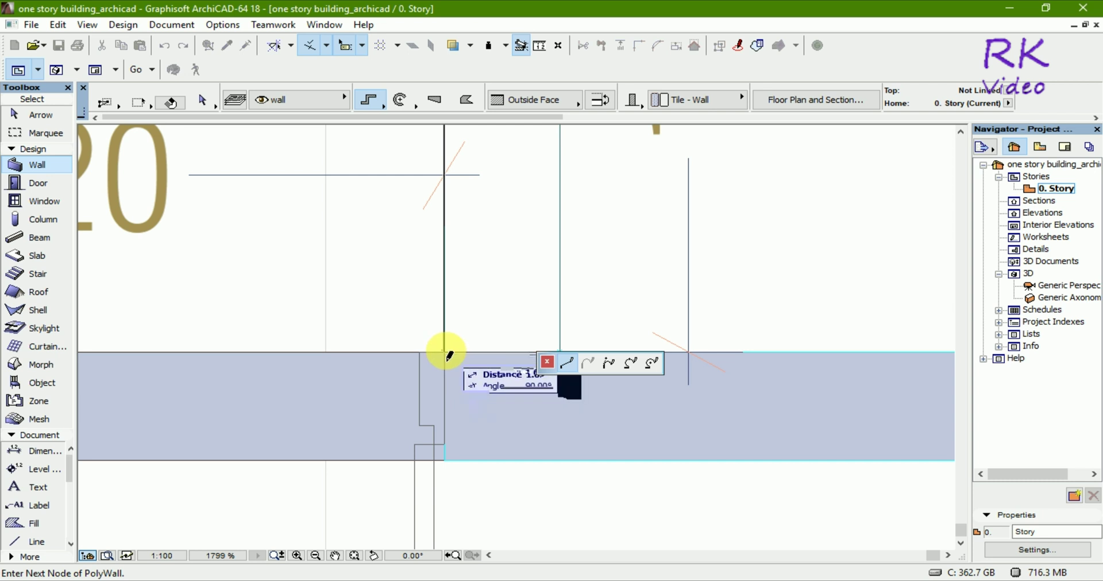
click(446, 351)
click(446, 351)
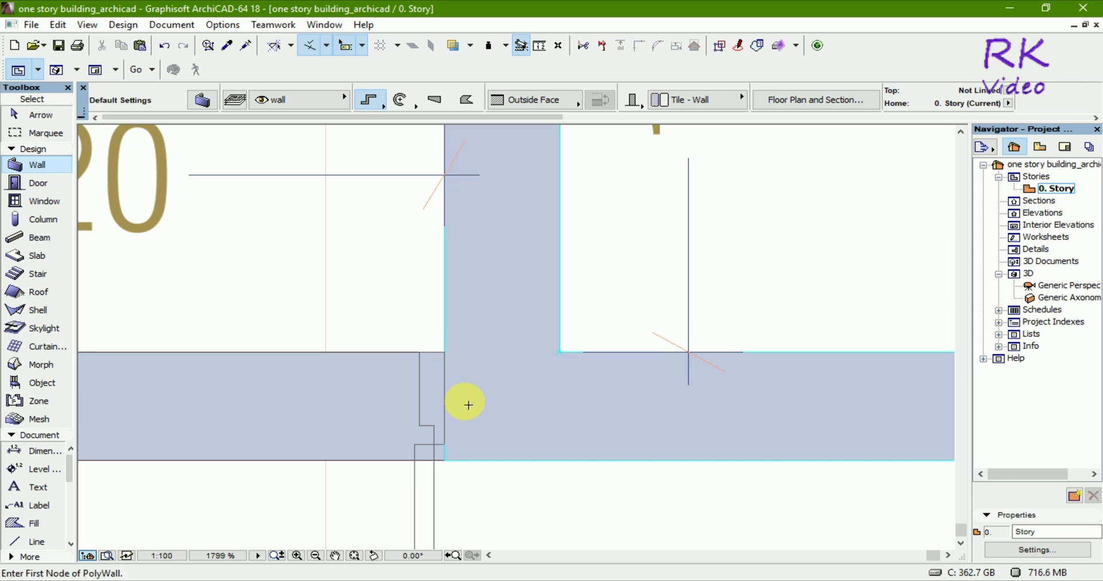
scroll(465, 408, down, 6)
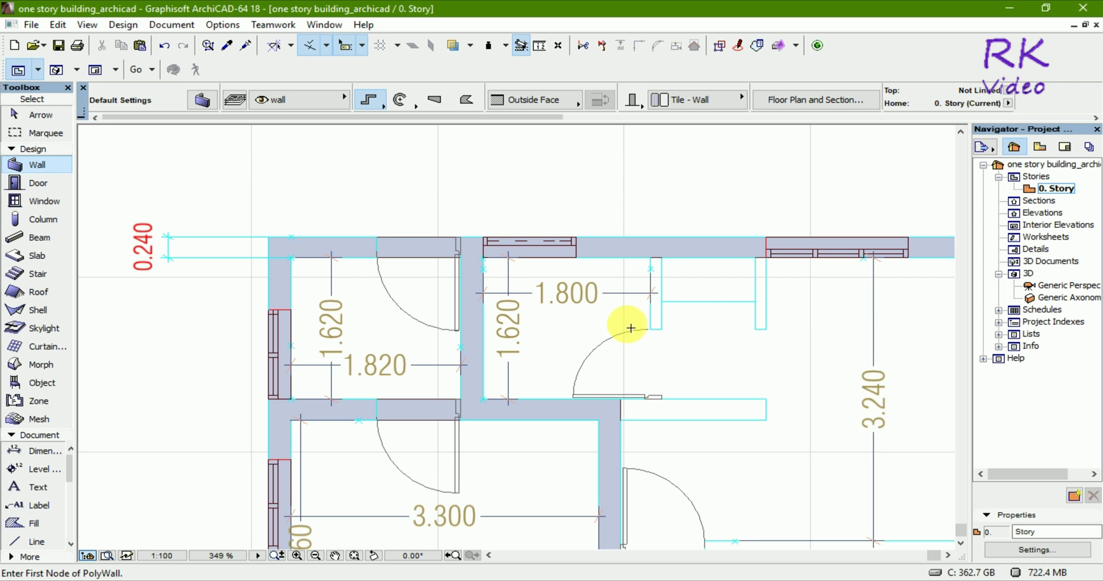
scroll(631, 328, down, 2)
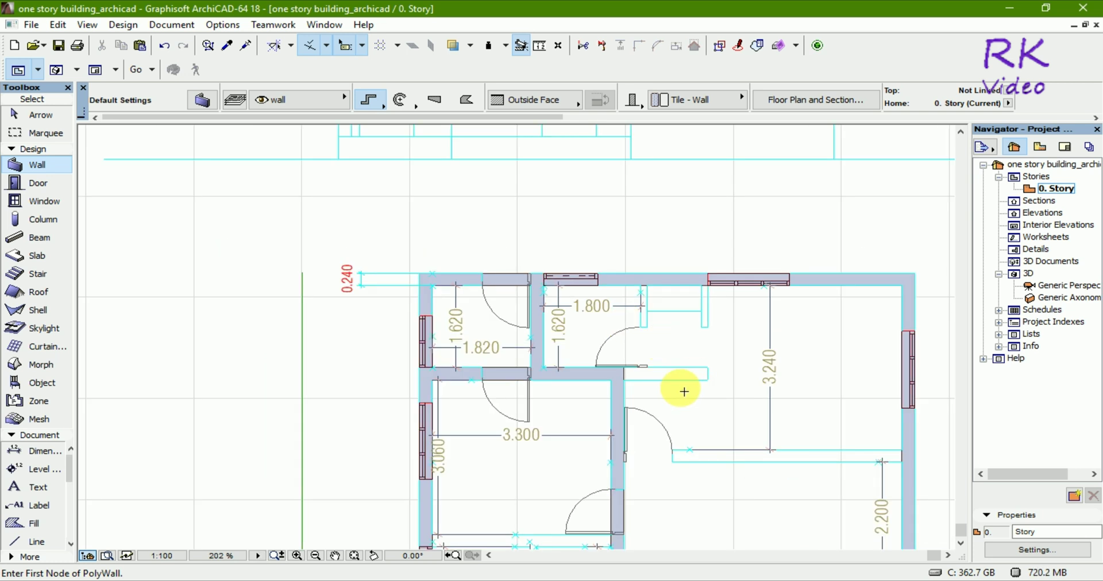
scroll(678, 380, up, 2)
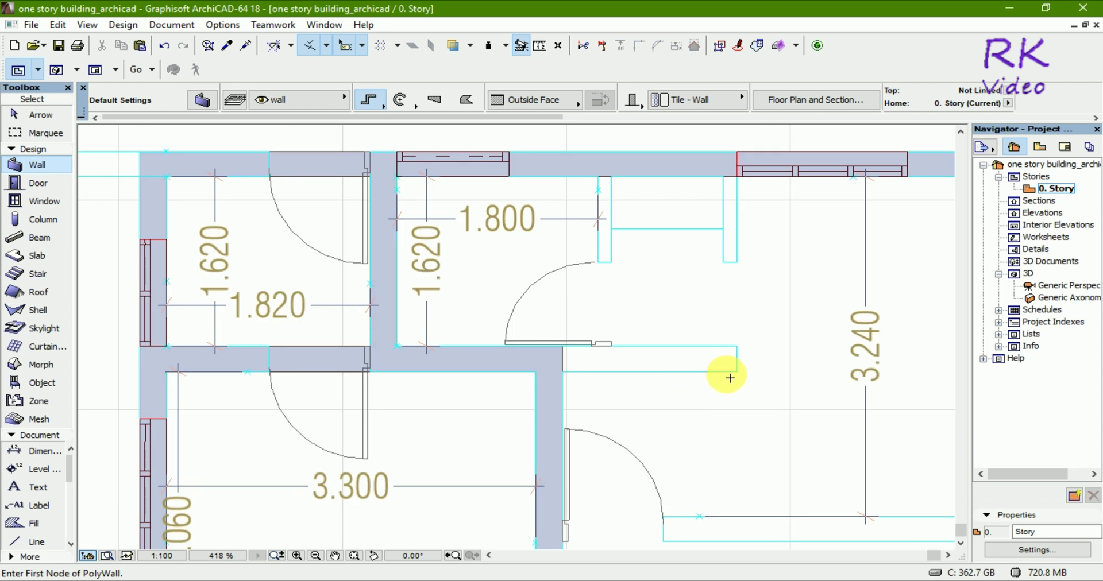
- Extend the wall below the 1.800 room further right, after cancelling a false start
click(564, 347)
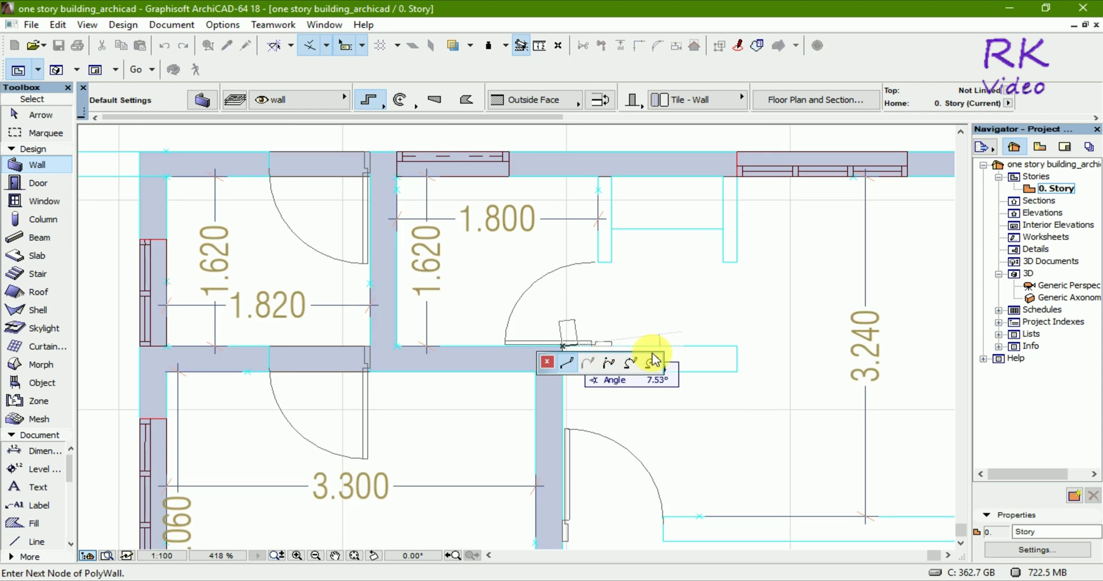
key(Escape)
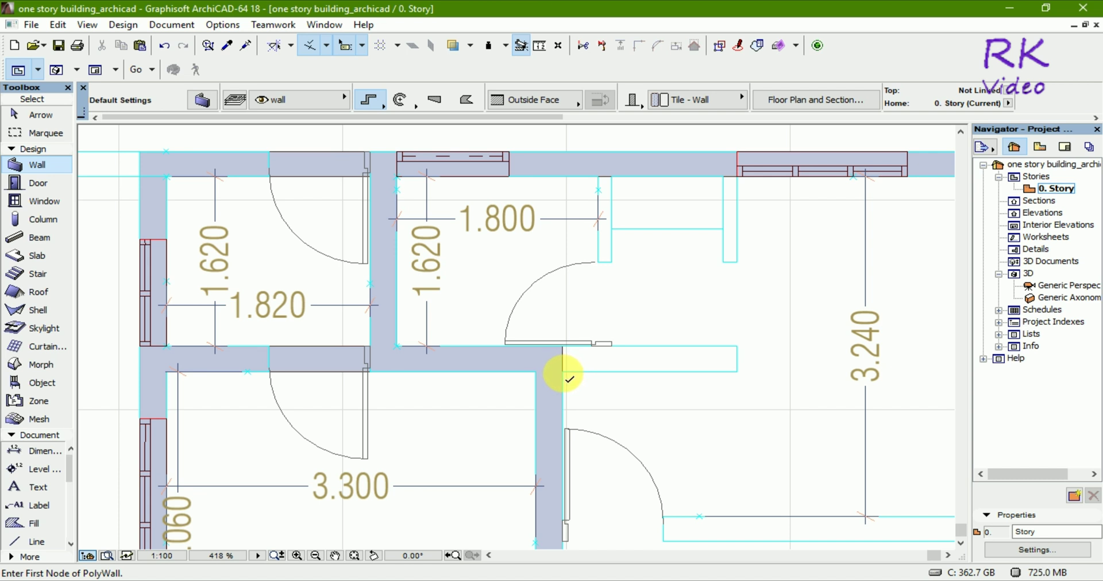
click(563, 373)
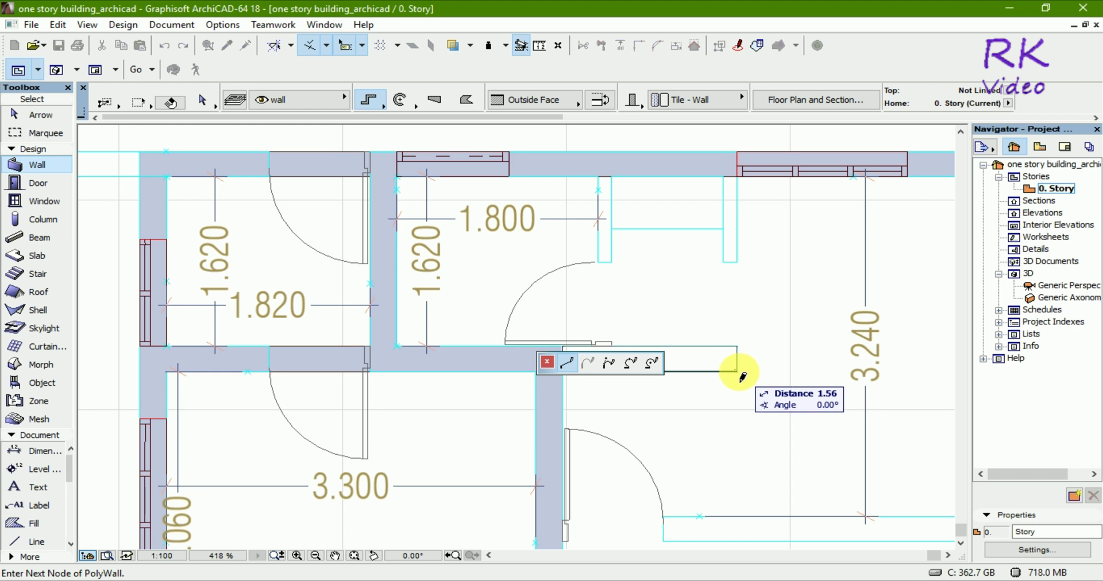
scroll(741, 376, up, 7)
click(727, 371)
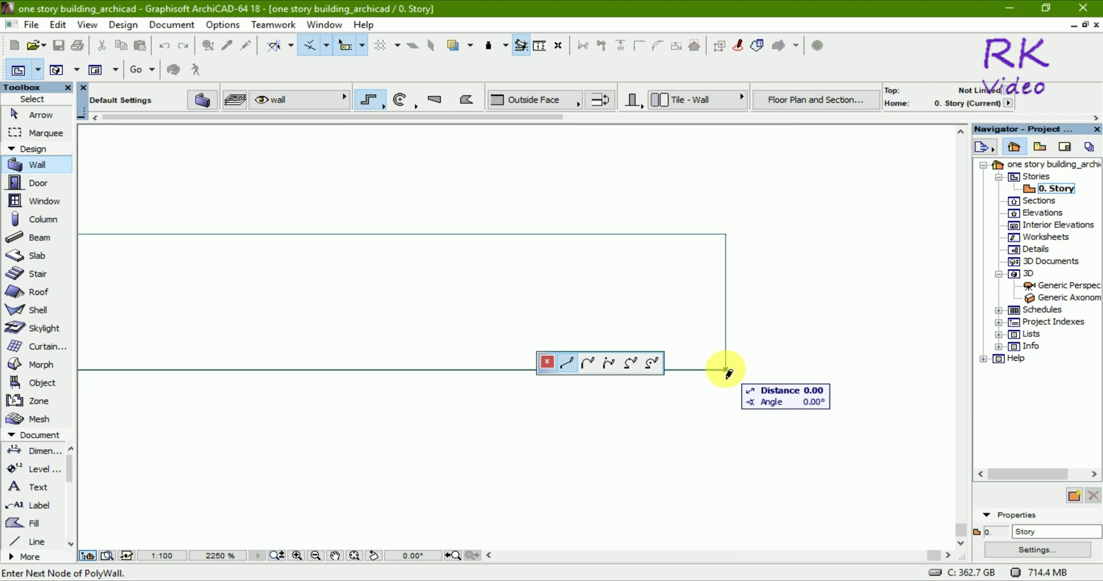
click(727, 371)
scroll(686, 370, down, 4)
scroll(632, 322, down, 4)
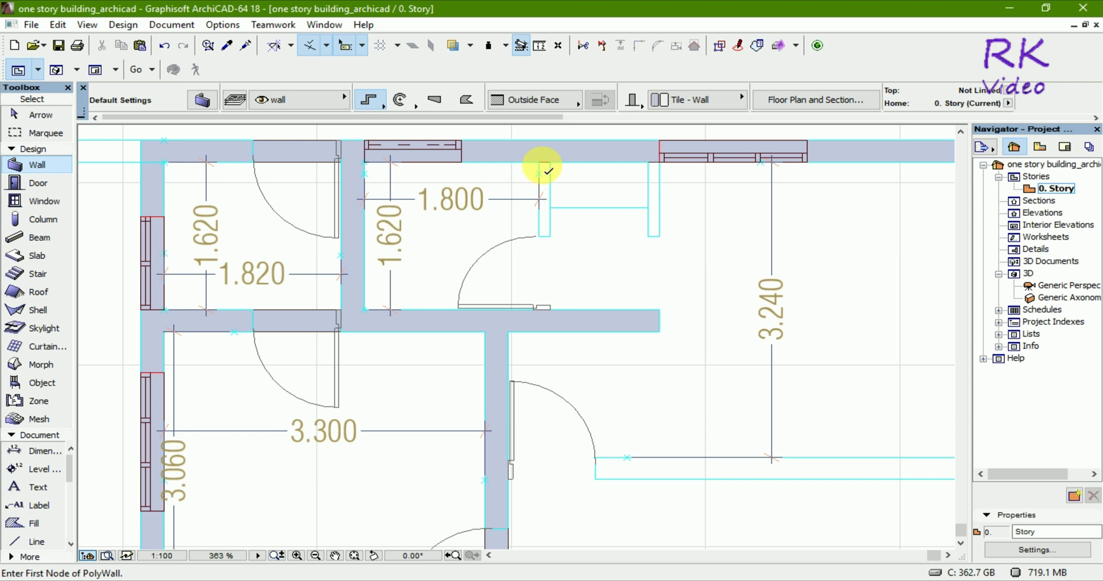
scroll(542, 167, up, 4)
scroll(538, 161, up, 1)
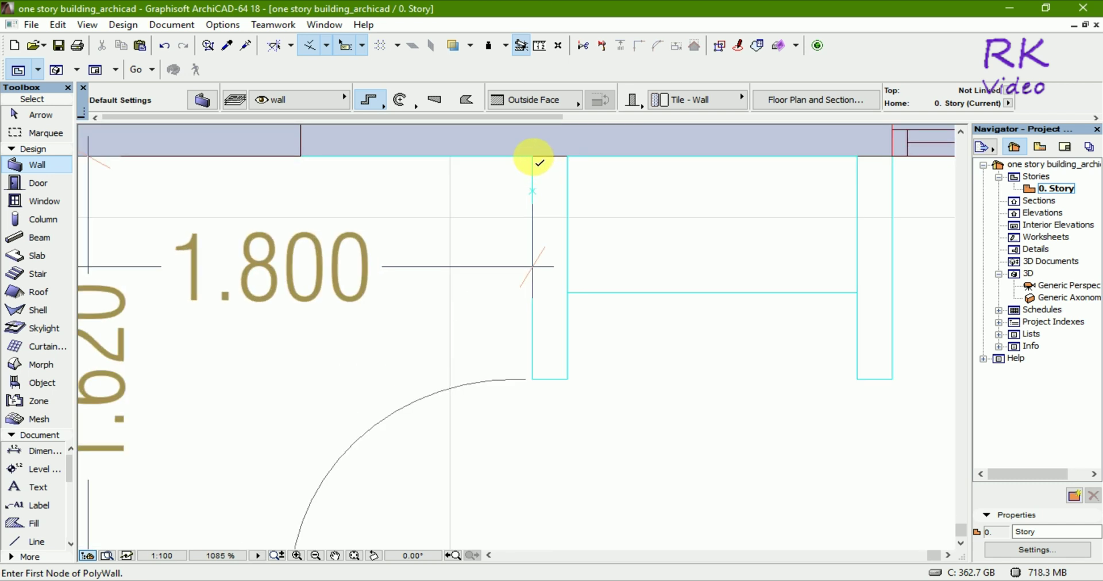
- Draw a wall from the right exterior wall to the central interior wall, separating the 3.240 and 2.200 rooms
click(533, 157)
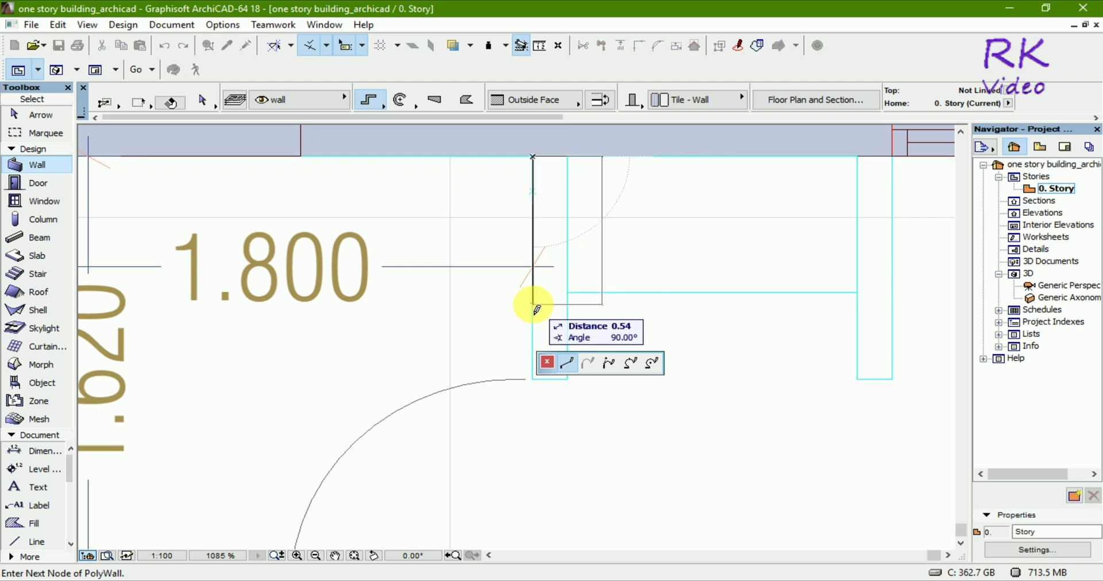
key(Escape)
scroll(537, 230, down, 3)
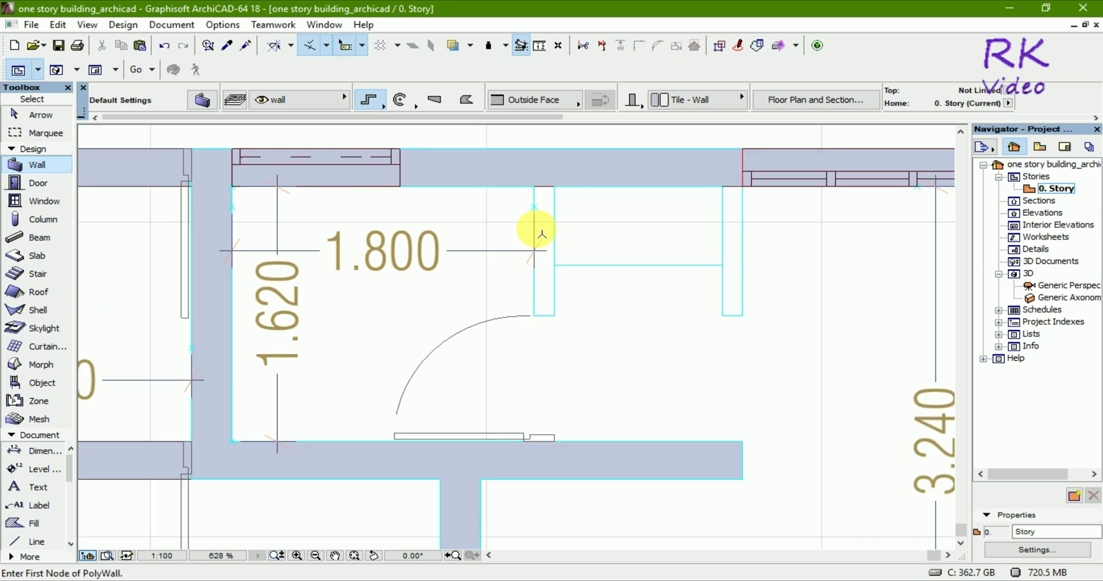
scroll(607, 224, down, 1)
scroll(561, 208, down, 2)
scroll(561, 208, down, 3)
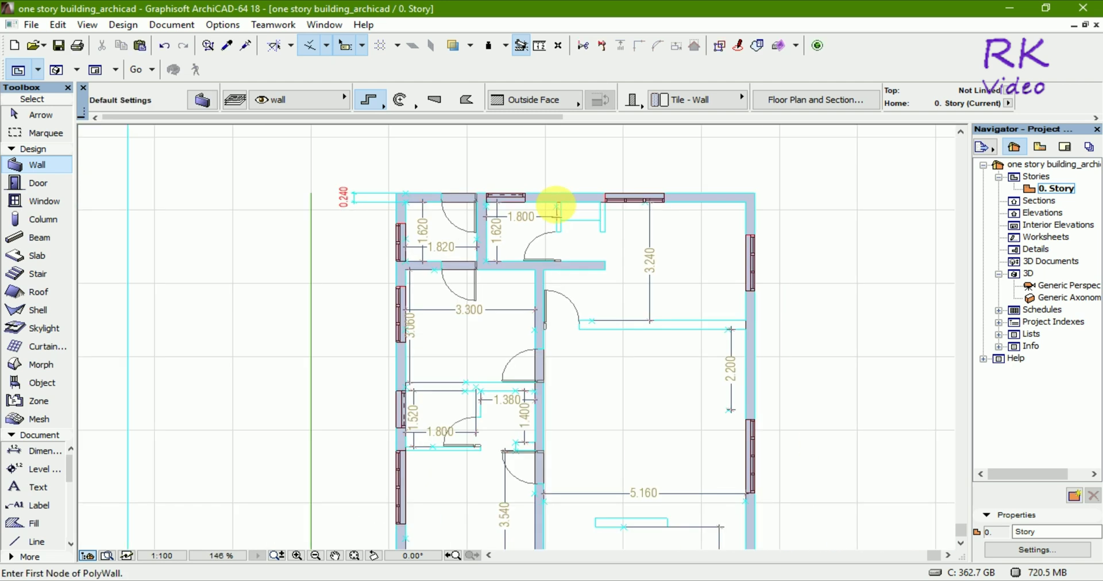
scroll(747, 325, up, 3)
scroll(731, 326, up, 3)
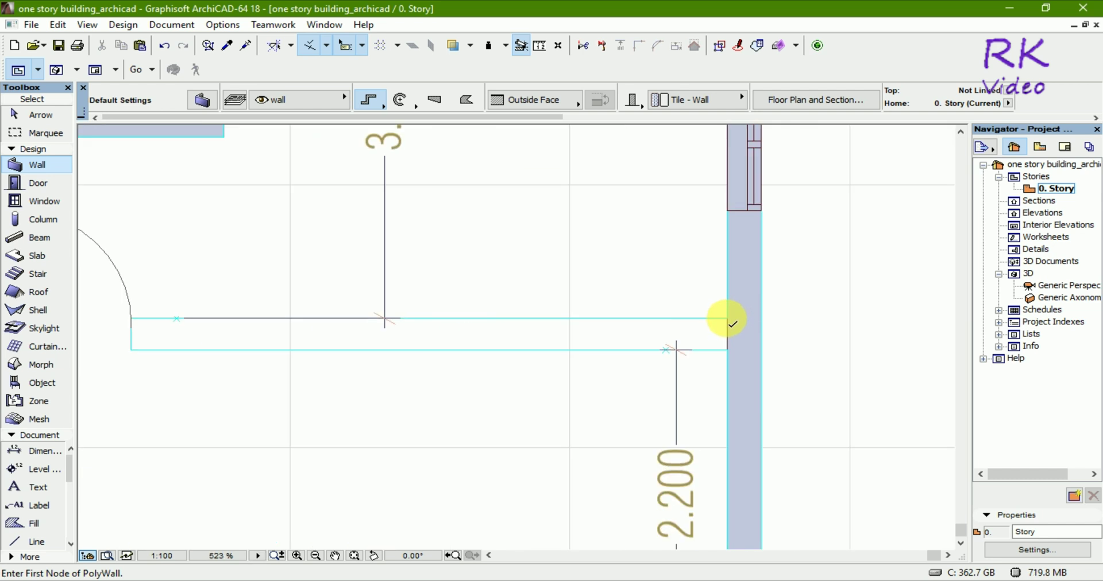
click(733, 323)
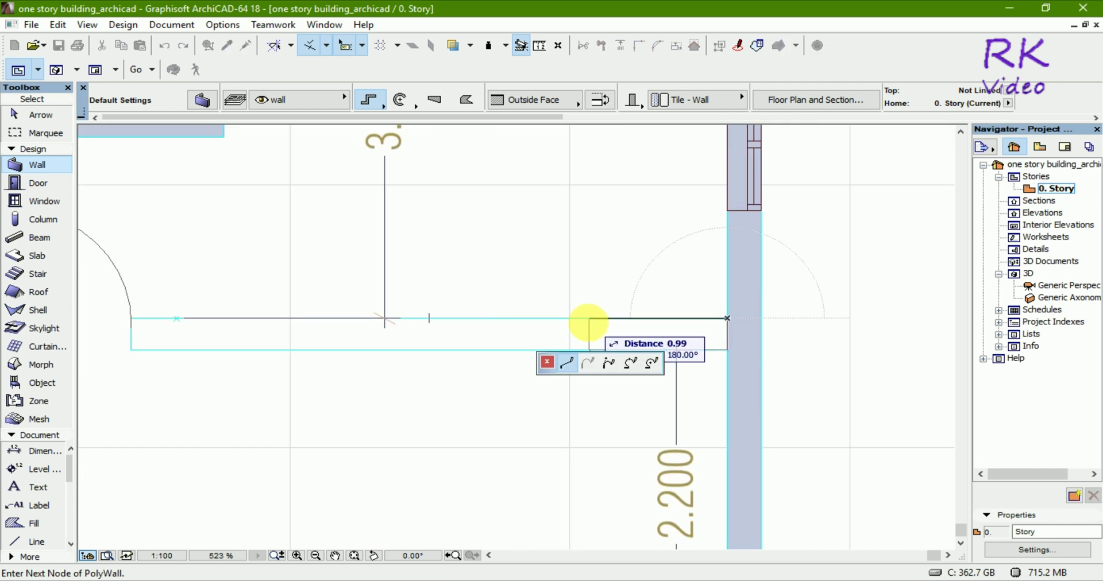
scroll(608, 345, down, 3)
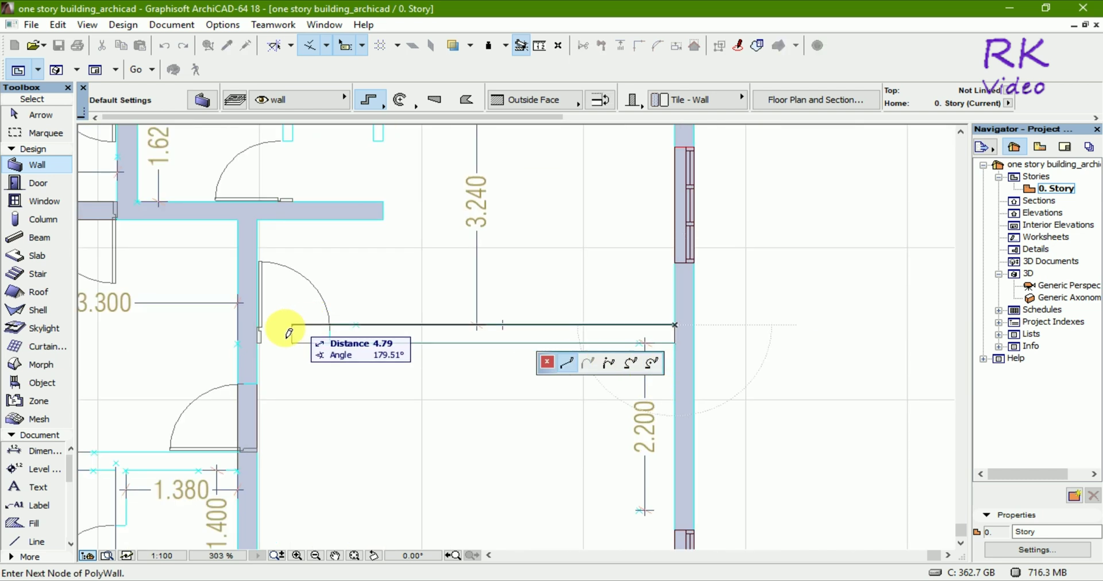
scroll(288, 332, up, 4)
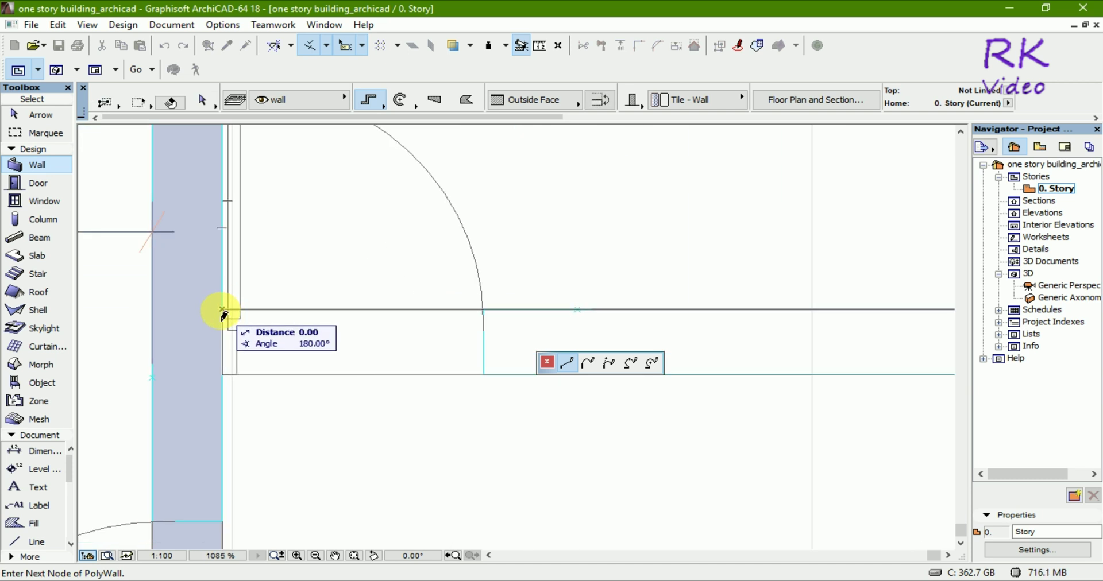
double_click(224, 314)
scroll(288, 337, down, 2)
scroll(552, 305, down, 2)
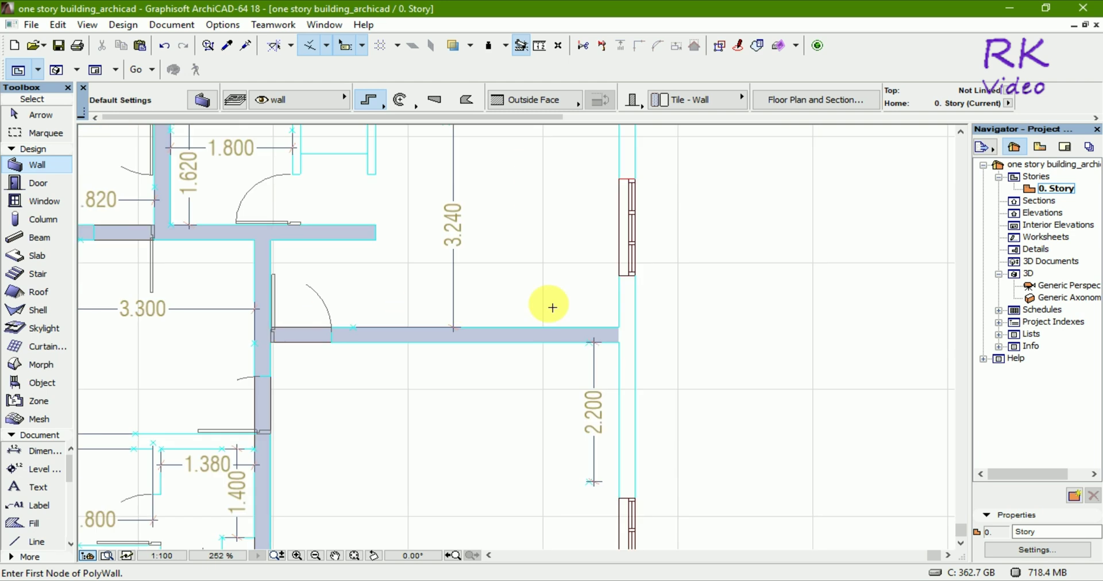
scroll(731, 291, down, 2)
scroll(716, 295, down, 2)
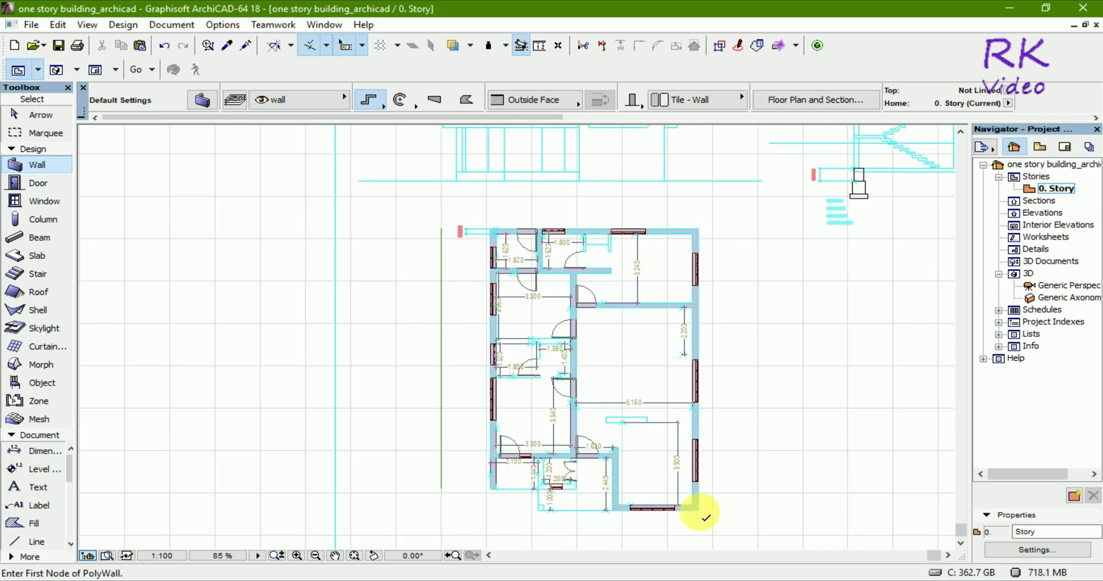
scroll(623, 541, up, 2)
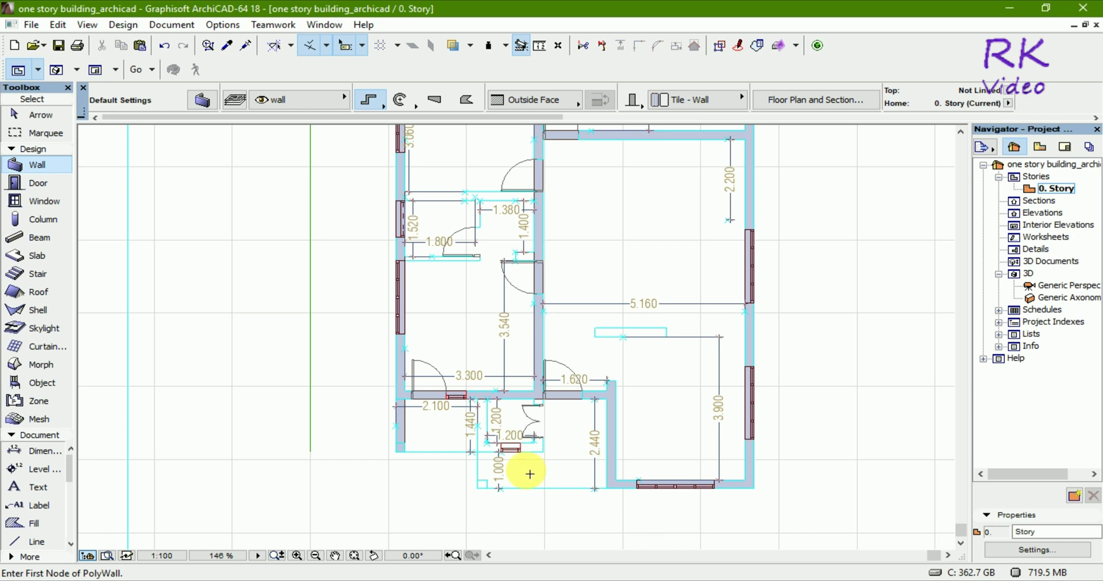
- Start the wall at the corner under the top wall, after cancelling a misplaced start
scroll(475, 360, up, 2)
scroll(475, 360, up, 2)
scroll(476, 361, up, 2)
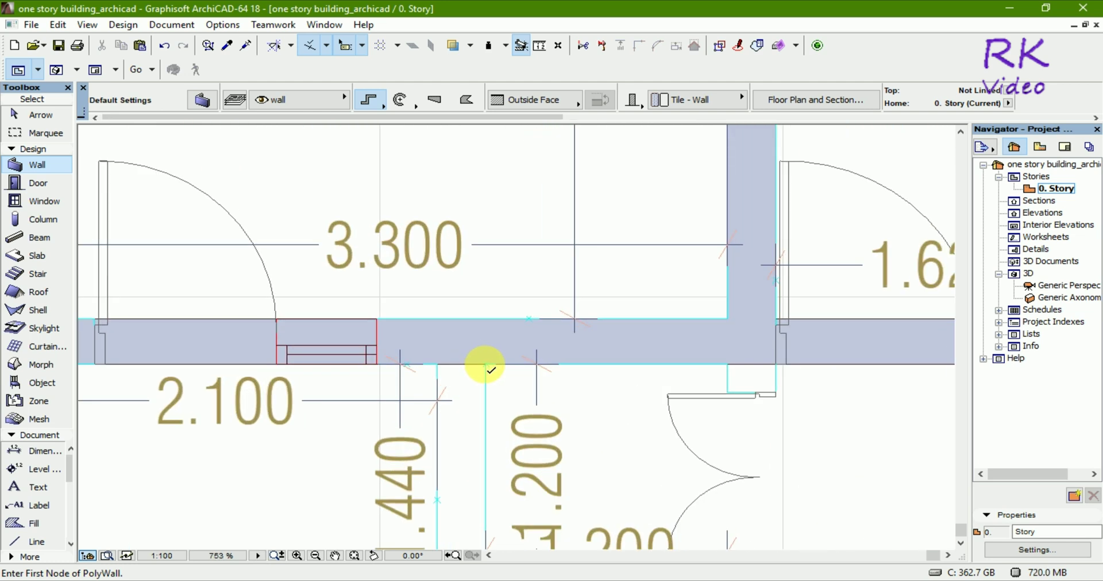
click(486, 364)
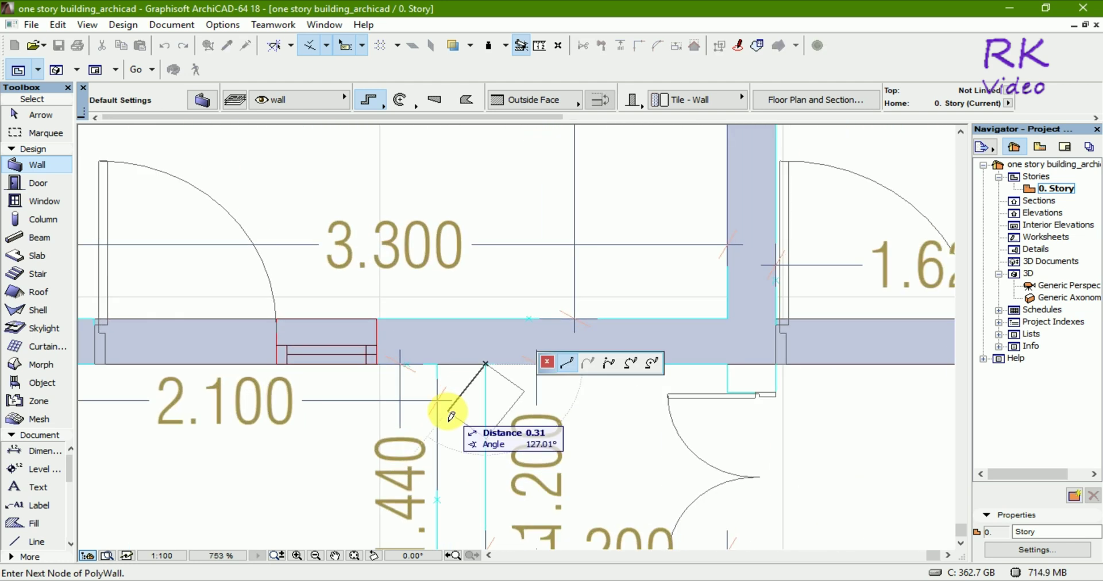
key(Escape)
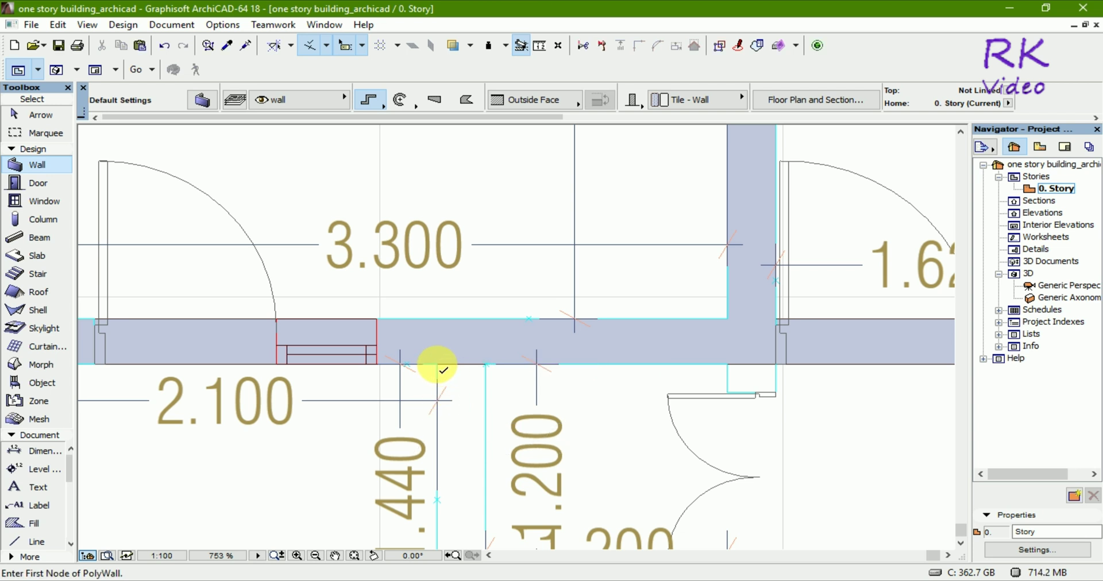
click(436, 364)
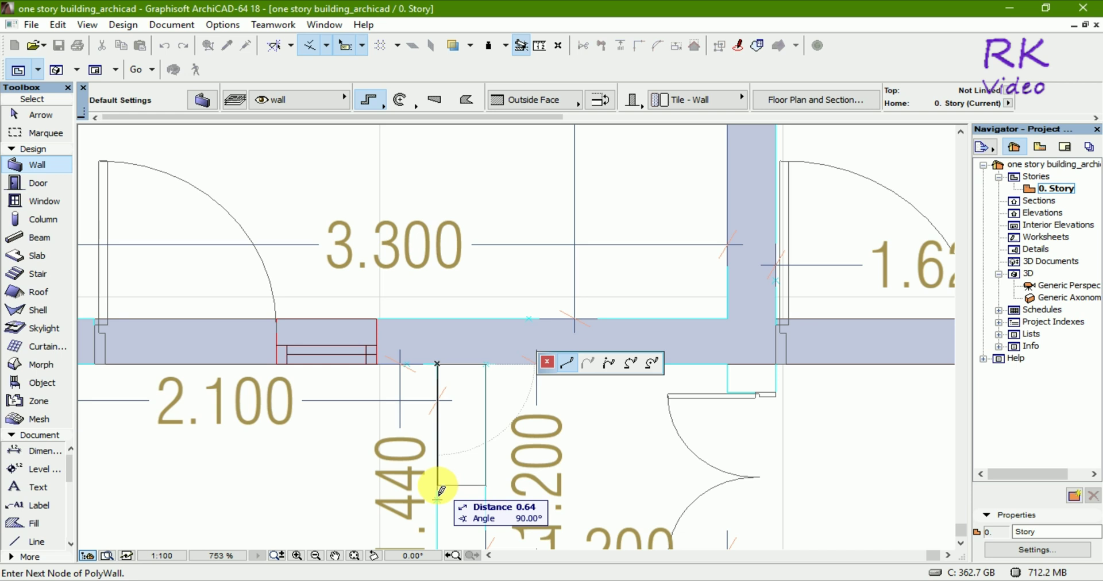
- Run the wall down, along the bottom and up to the top wall around the 1.200 room
scroll(438, 347, down, 2)
scroll(438, 401, down, 2)
scroll(443, 418, up, 2)
scroll(448, 410, up, 2)
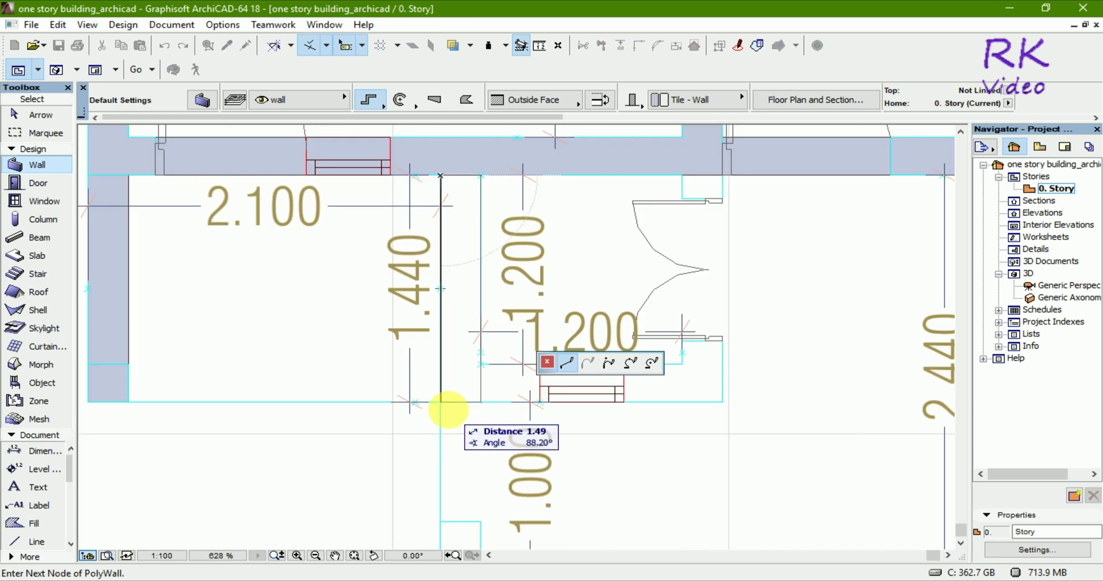
click(441, 403)
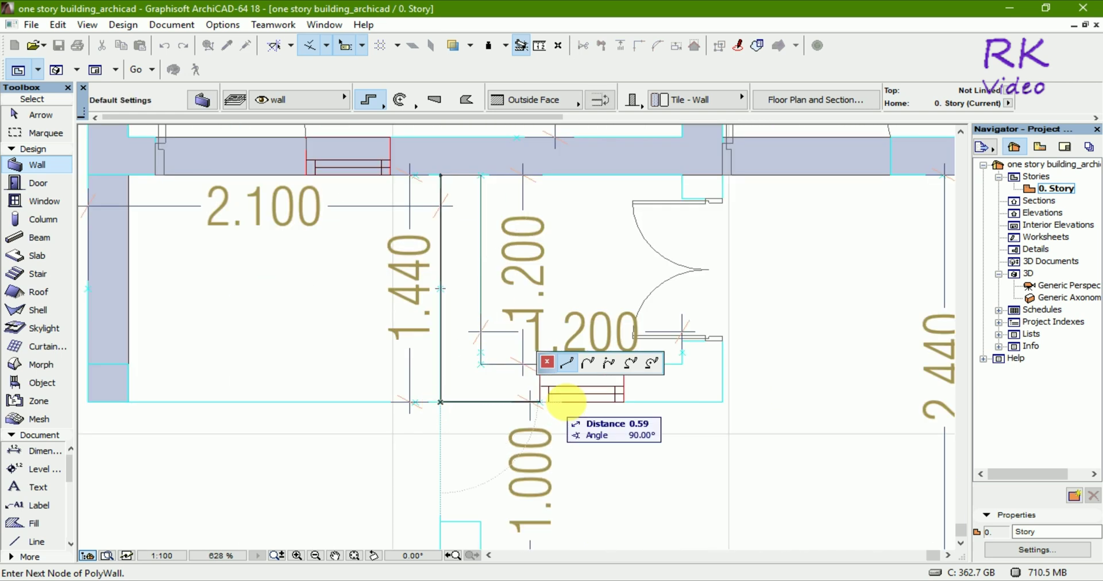
click(723, 404)
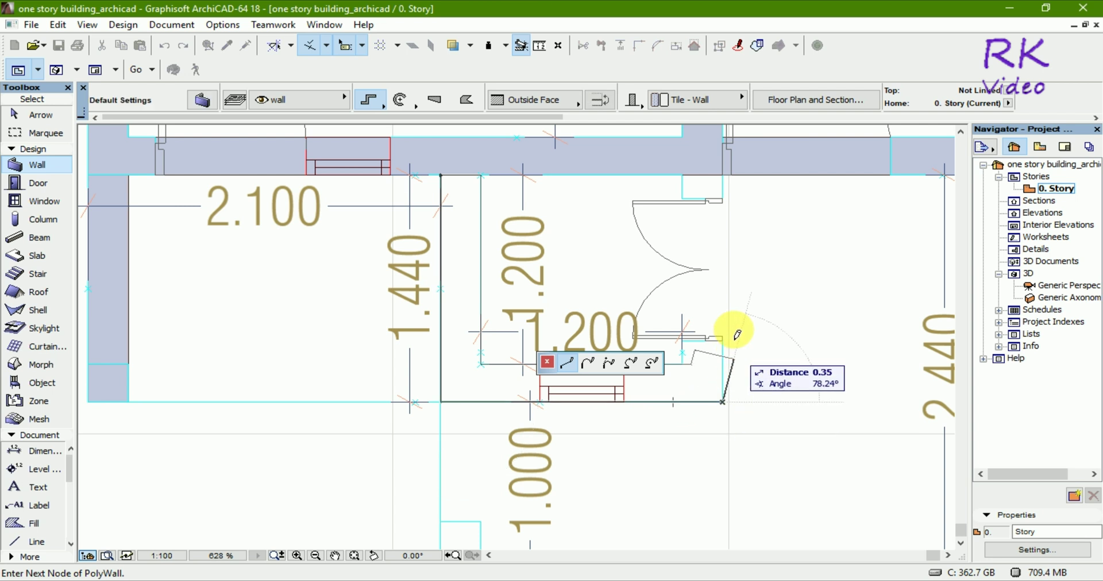
click(725, 178)
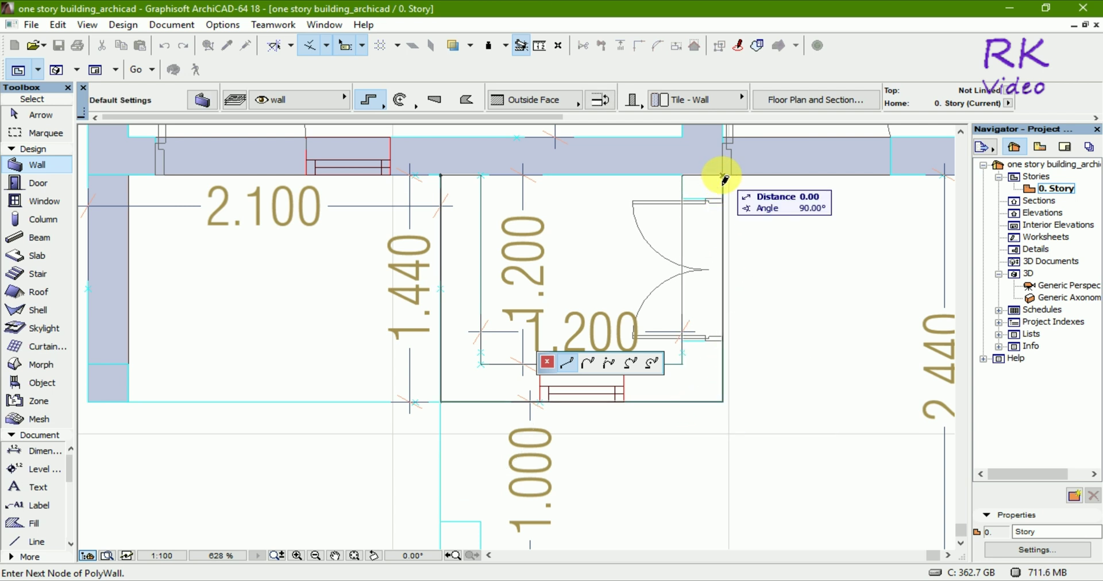
click(724, 178)
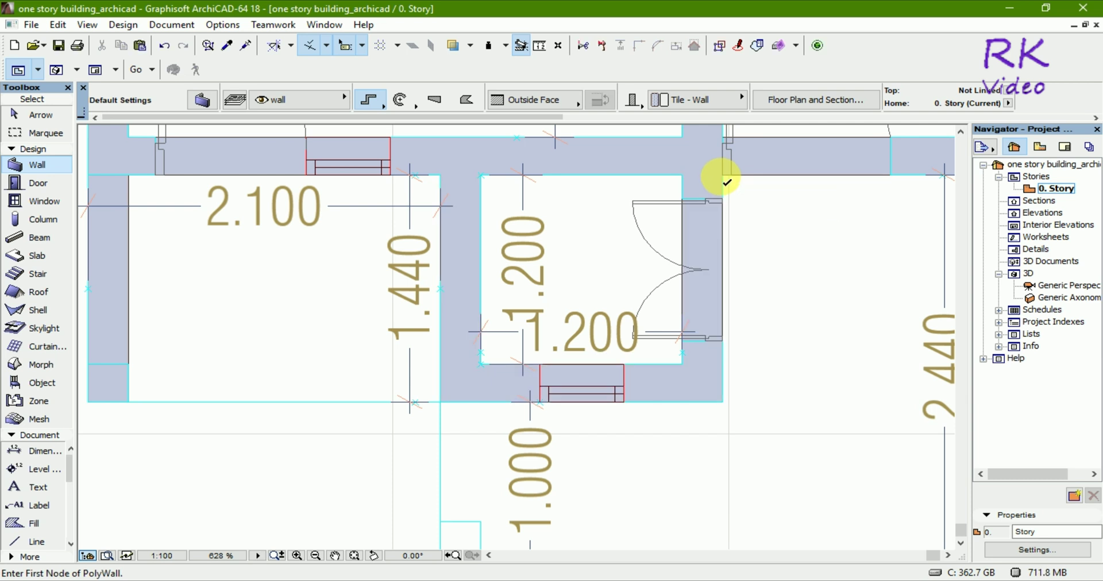
scroll(595, 468, down, 2)
scroll(594, 468, down, 1)
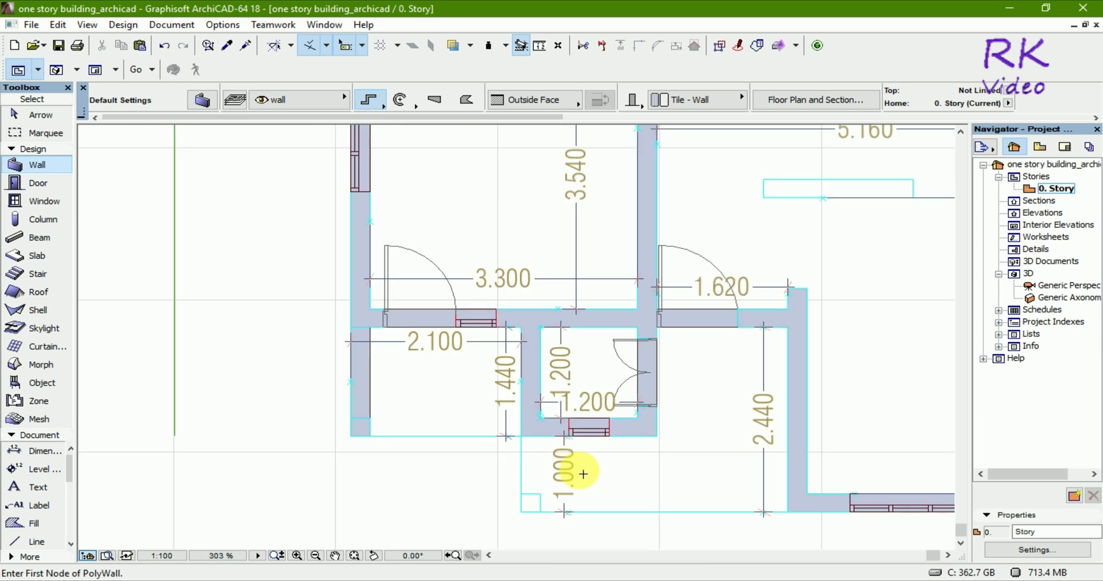
- Draw a short Tile - Wall segment in the corner beneath the 1.400 room, beside the central wall
scroll(454, 482, down, 4)
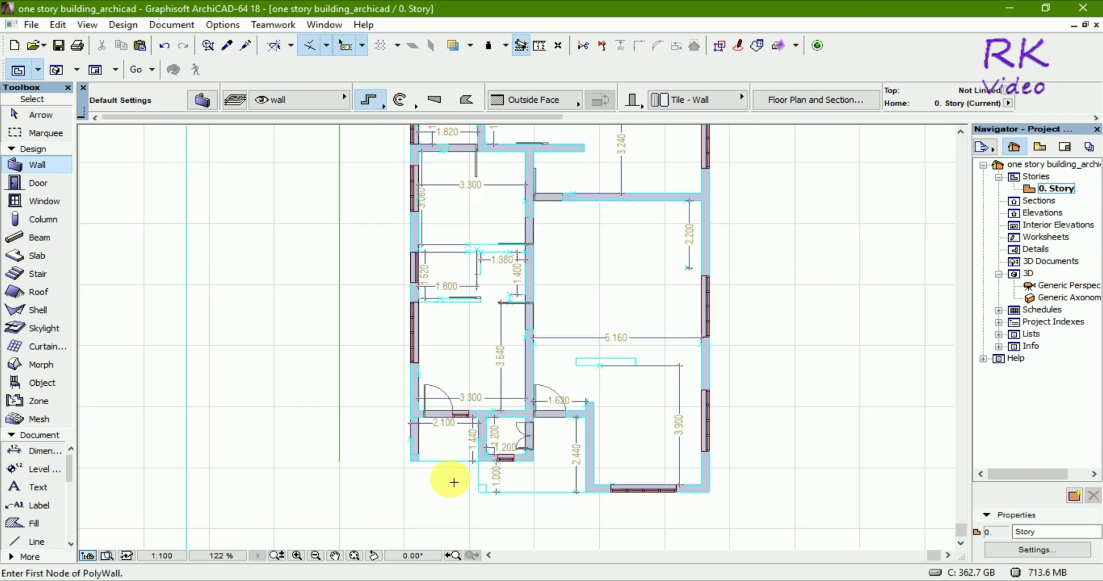
scroll(454, 482, down, 1)
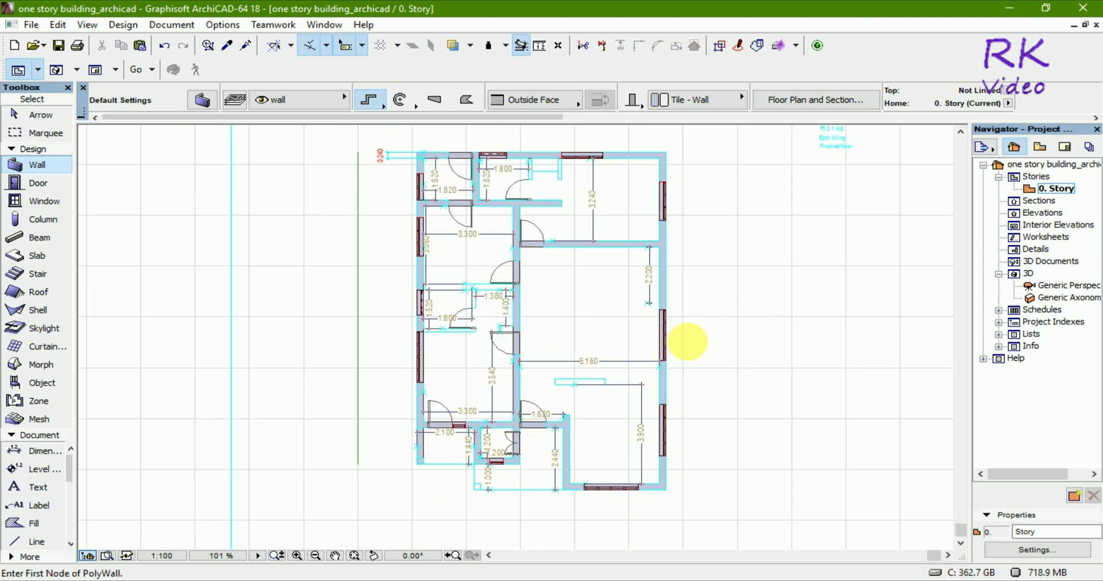
scroll(487, 276, up, 2)
scroll(413, 296, up, 3)
scroll(411, 298, up, 1)
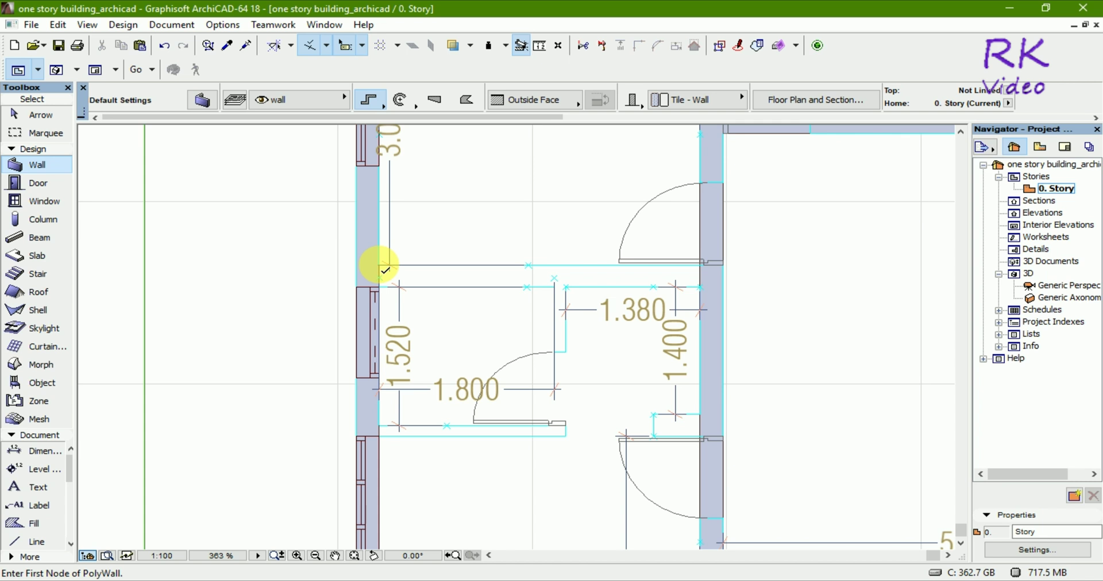
scroll(718, 451, up, 2)
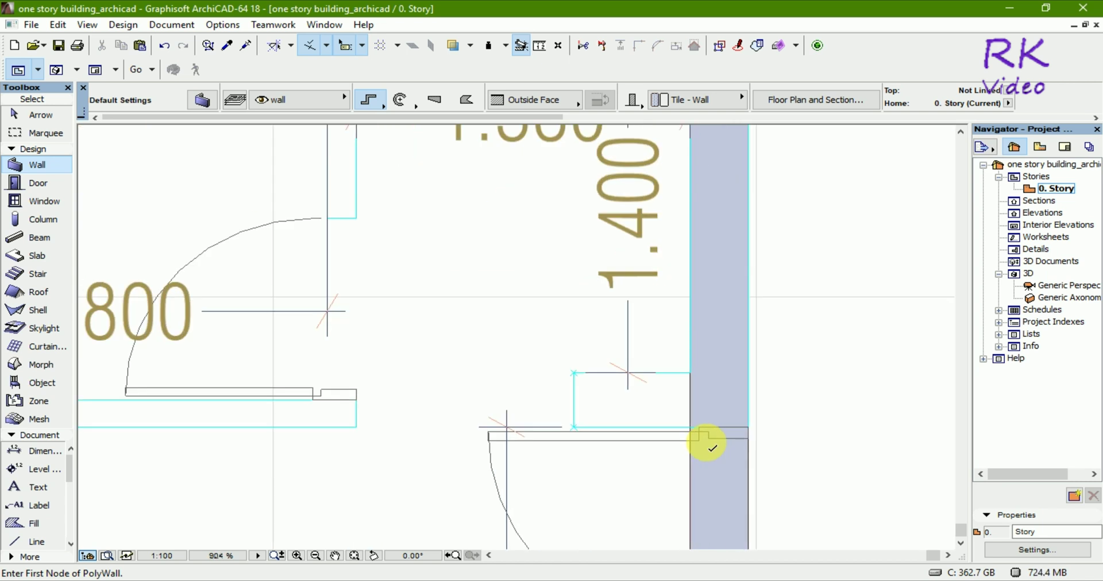
scroll(701, 445, up, 1)
scroll(678, 442, up, 1)
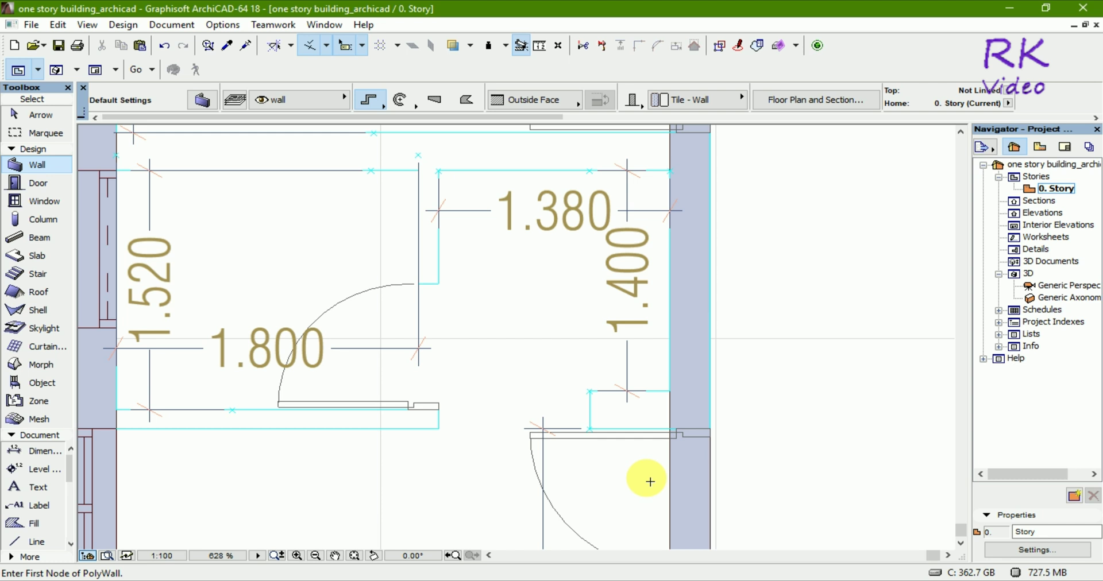
scroll(509, 370, down, 5)
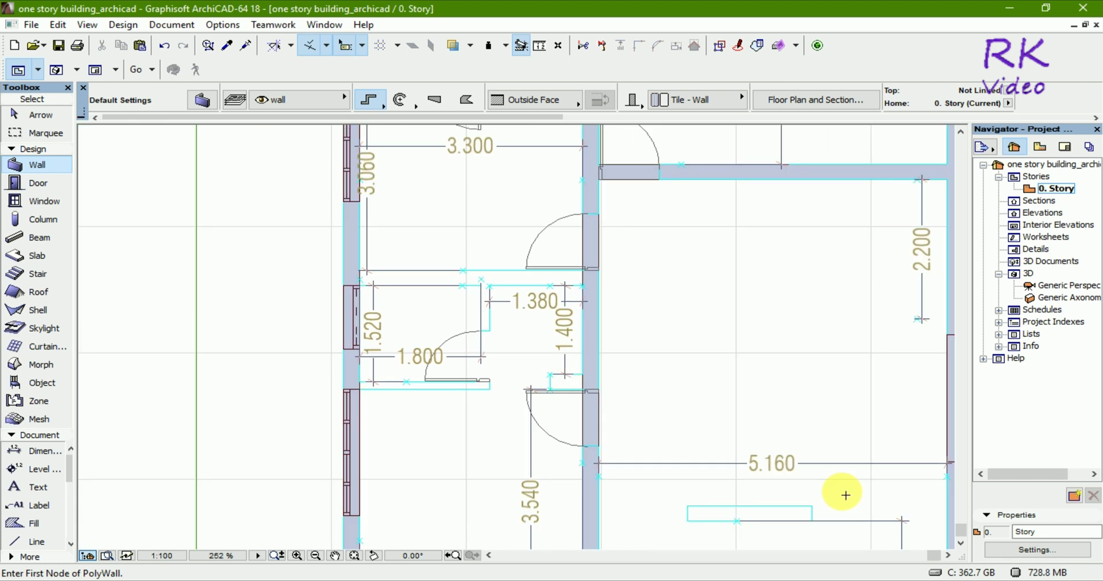
scroll(557, 394, up, 7)
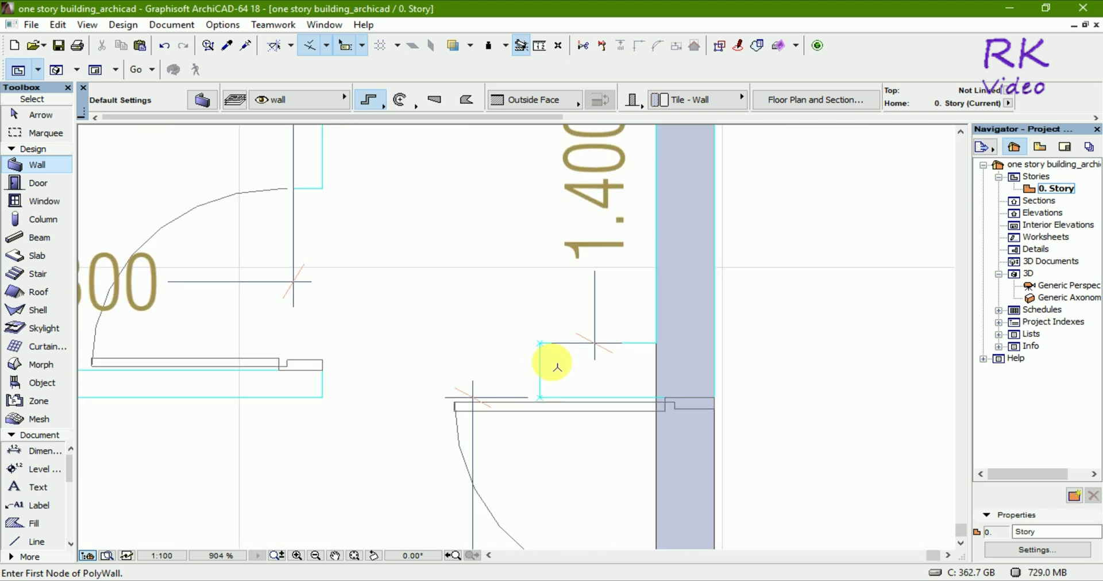
click(540, 343)
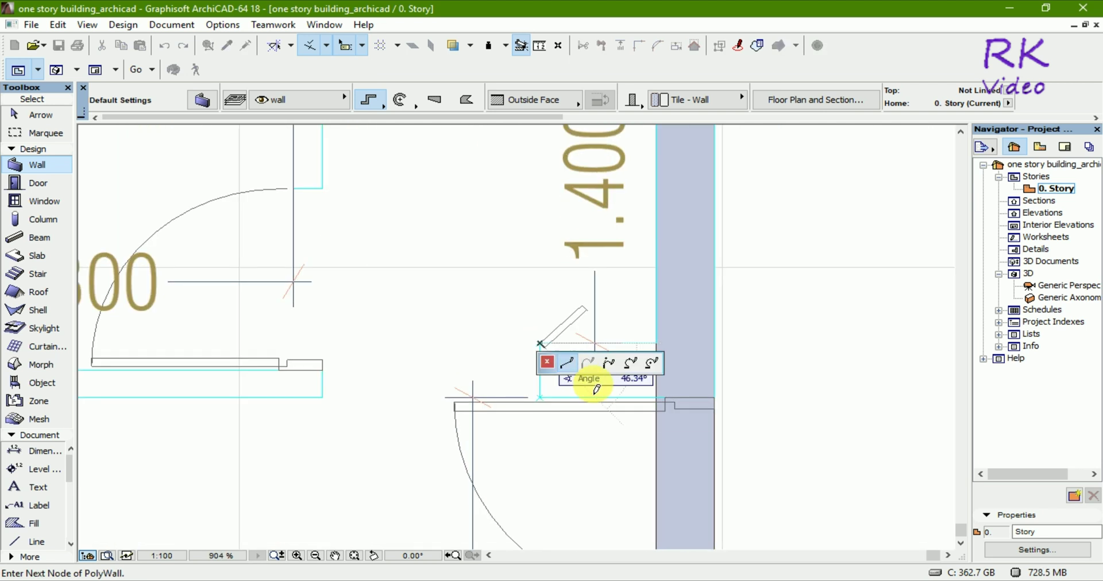
click(581, 396)
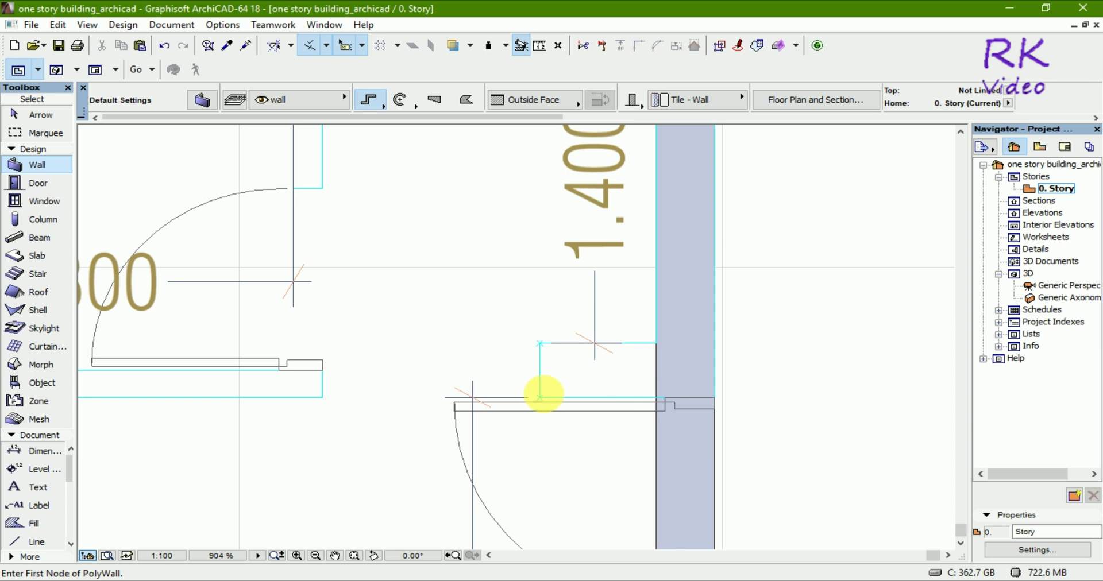
click(540, 397)
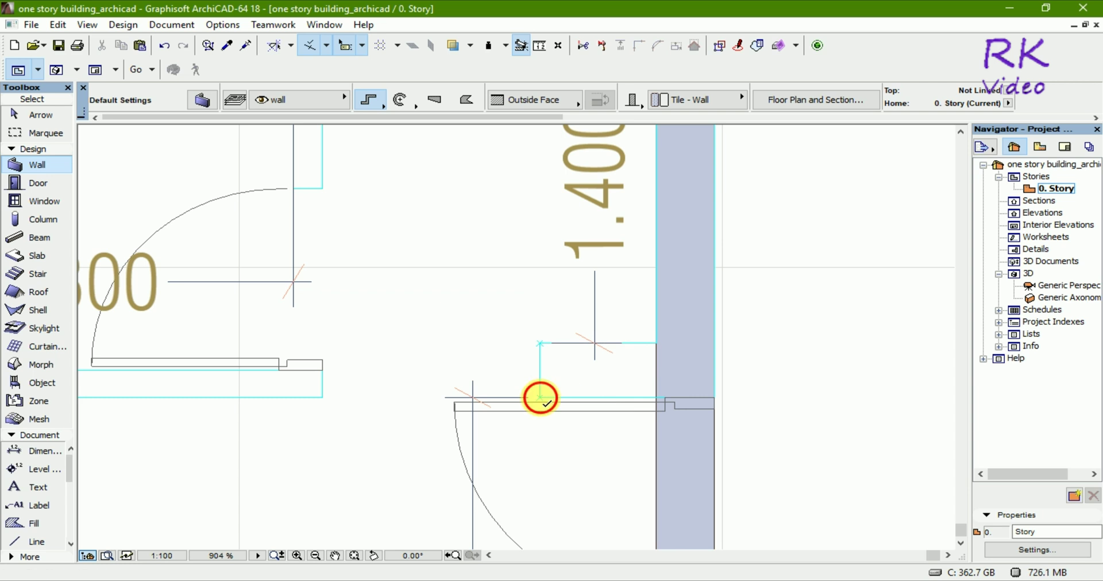
double_click(657, 398)
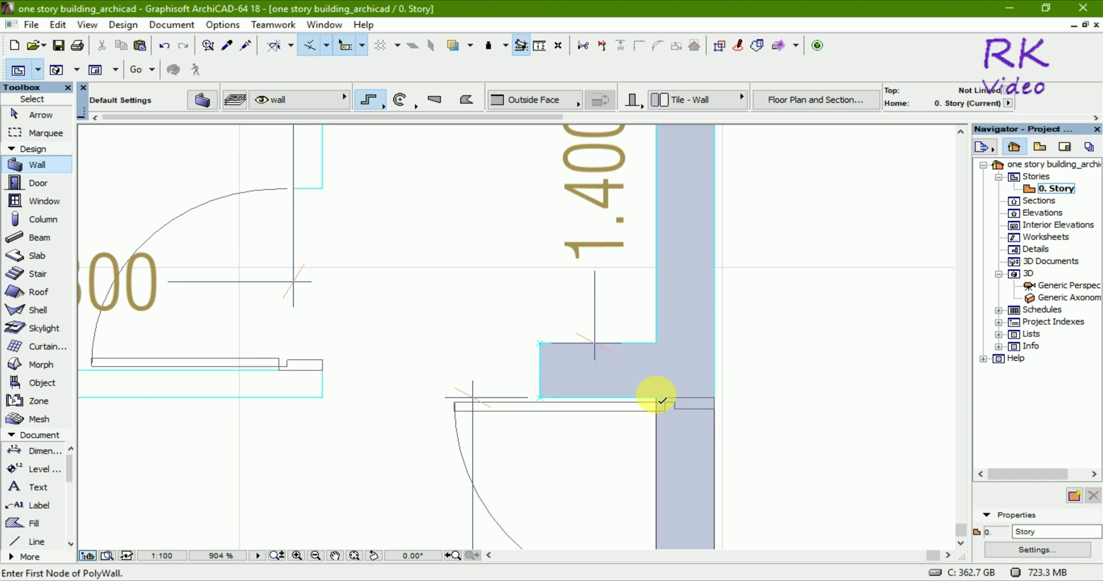
scroll(621, 351, down, 3)
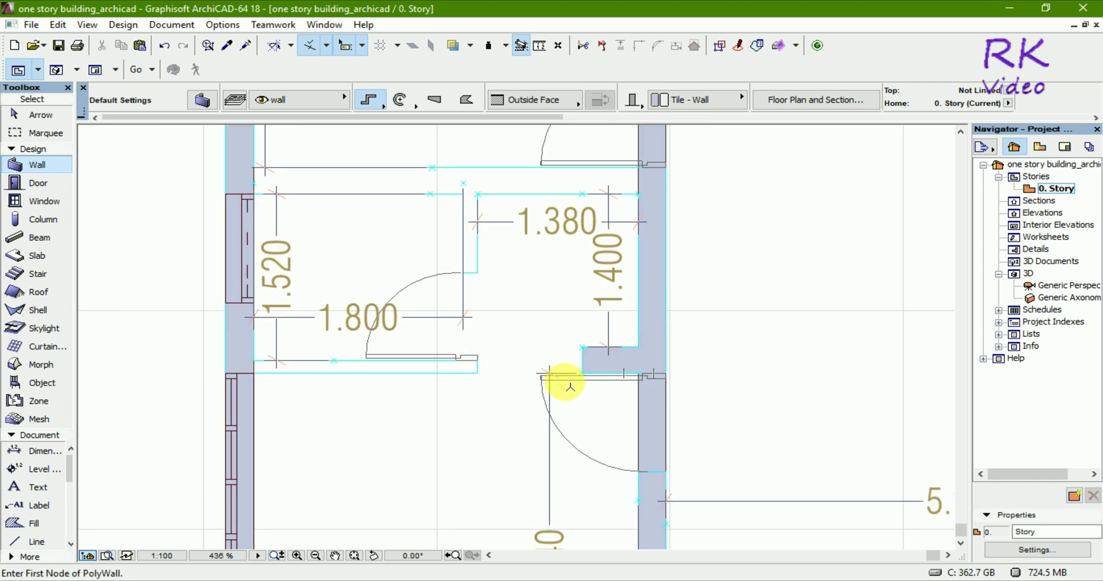
- Draw a thick Tile - Wall from the right wall's corner leftward along the top of the 1.380 room
scroll(632, 374, down, 1)
scroll(632, 204, up, 3)
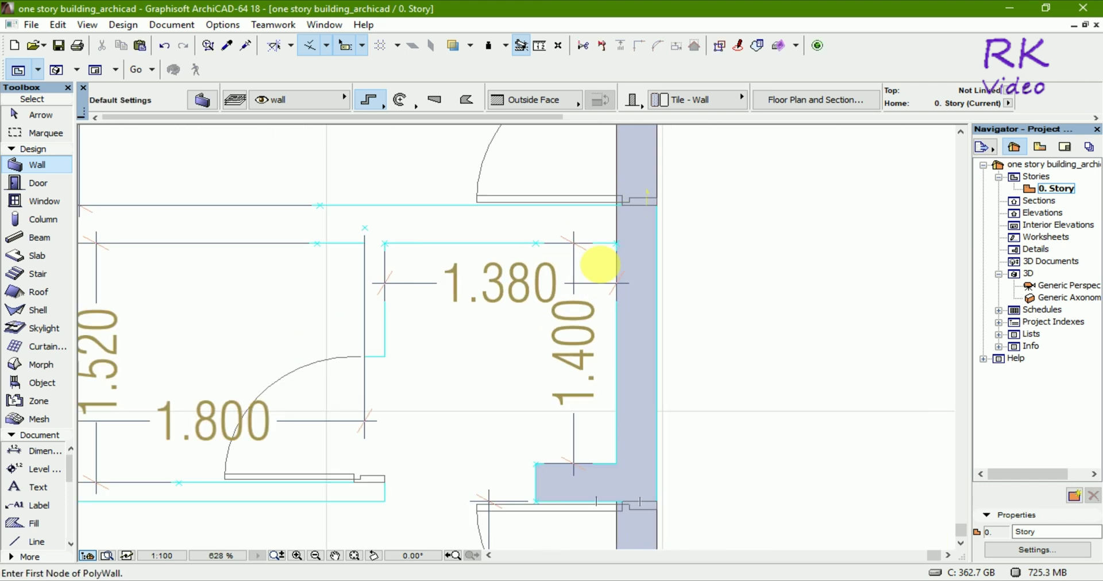
scroll(600, 313, down, 3)
scroll(598, 322, down, 2)
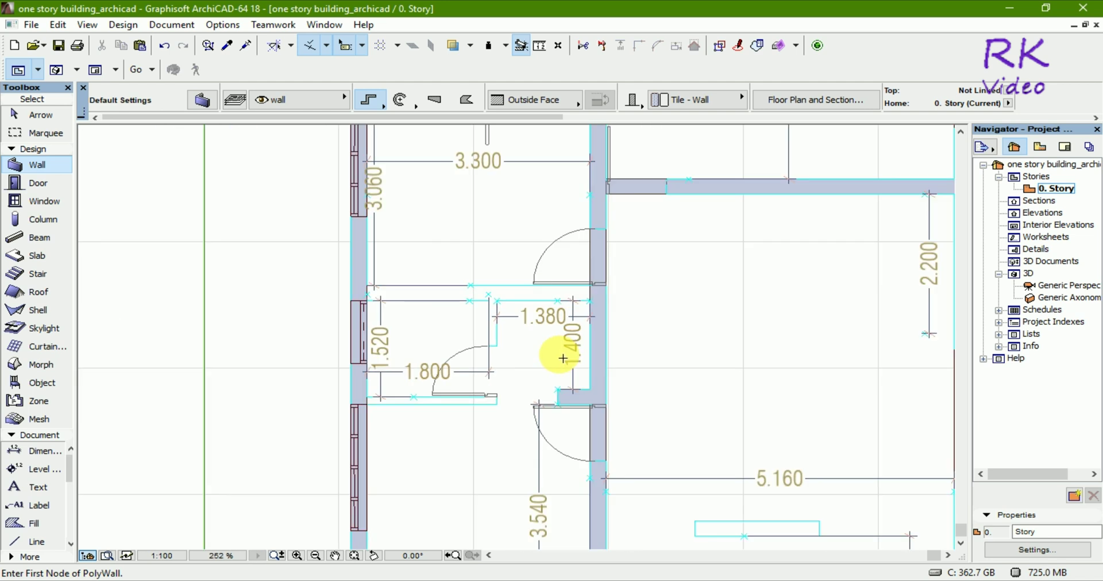
scroll(574, 339, down, 1)
scroll(577, 322, up, 2)
scroll(586, 299, up, 3)
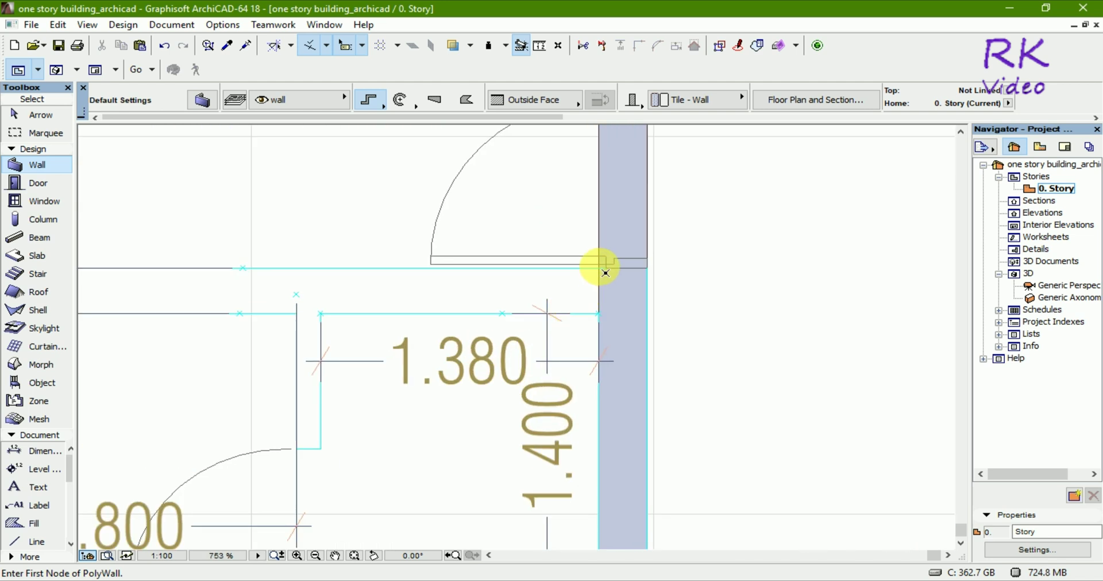
click(604, 274)
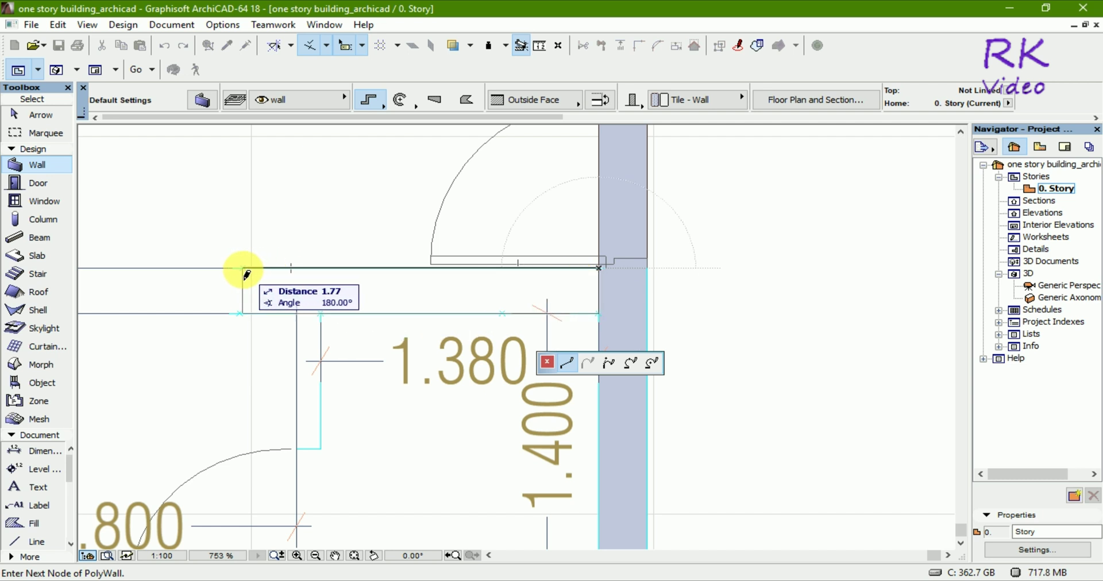
scroll(520, 349, down, 2)
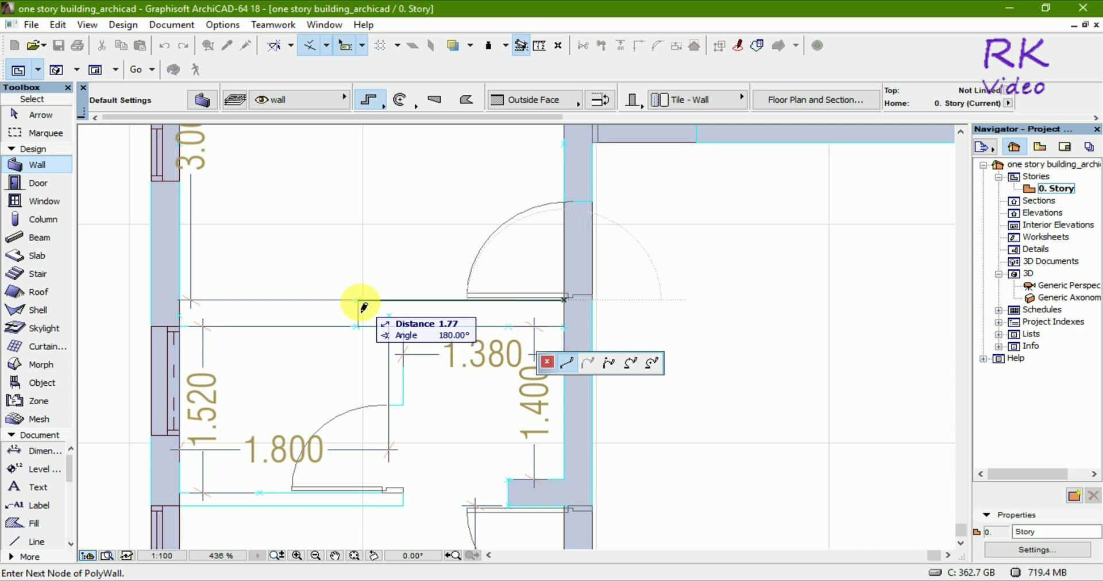
scroll(363, 307, up, 1)
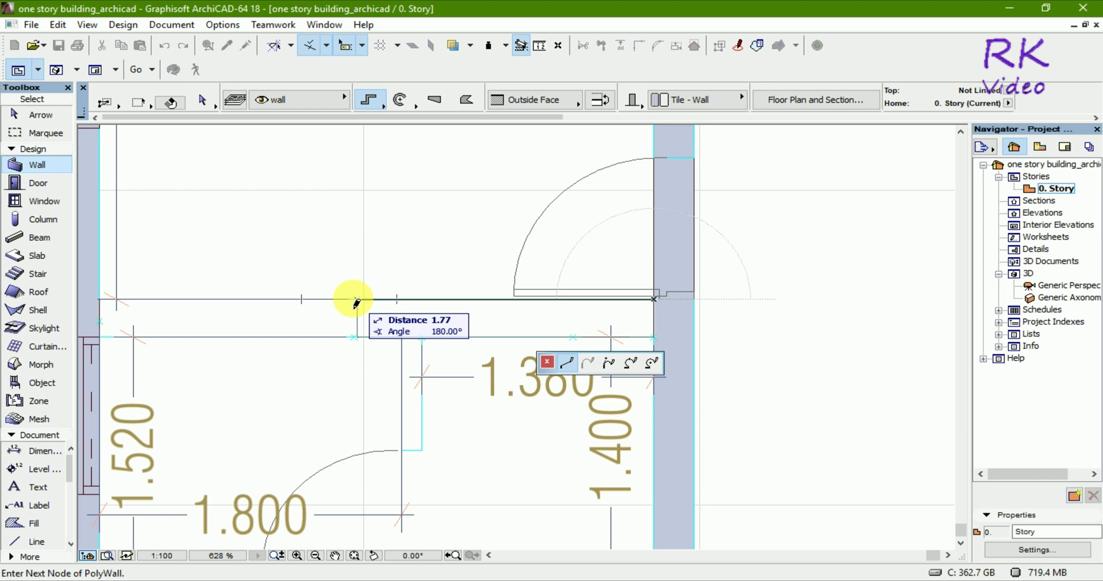
click(356, 301)
click(356, 300)
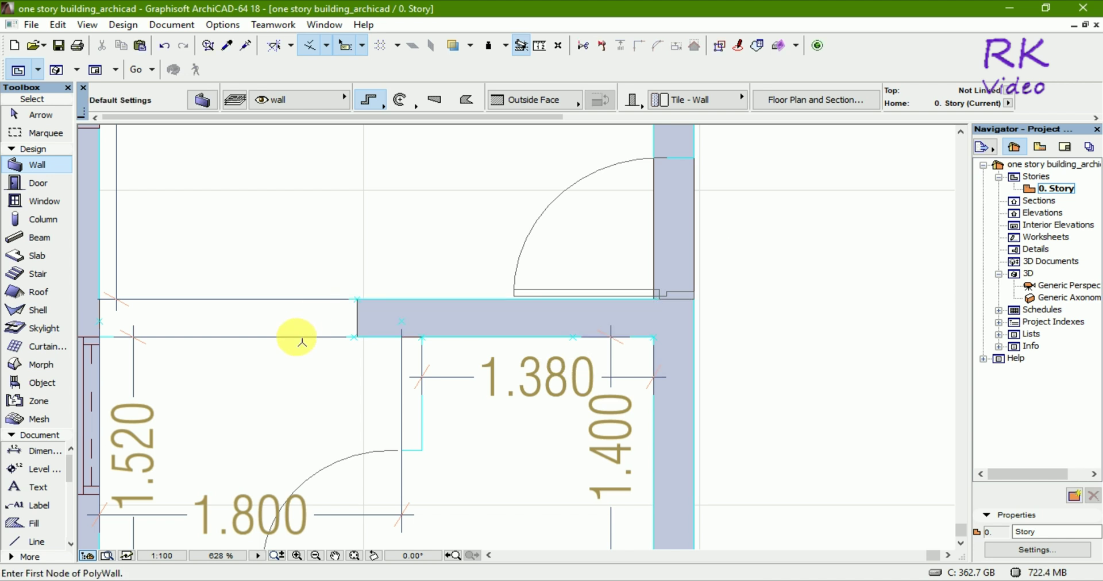
scroll(683, 448, down, 2)
scroll(683, 449, down, 1)
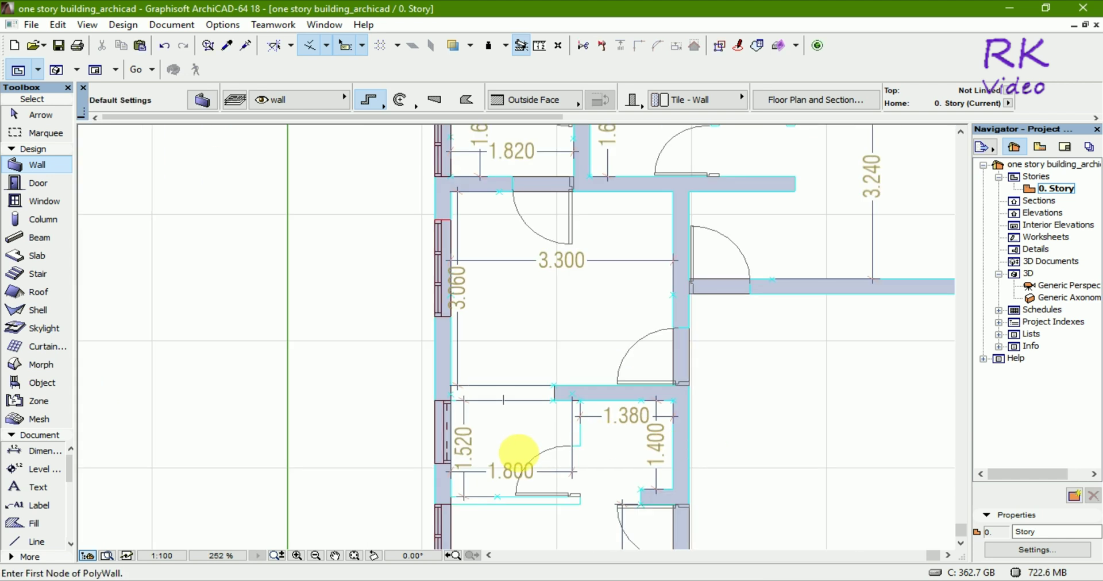
key(Escape)
click(511, 401)
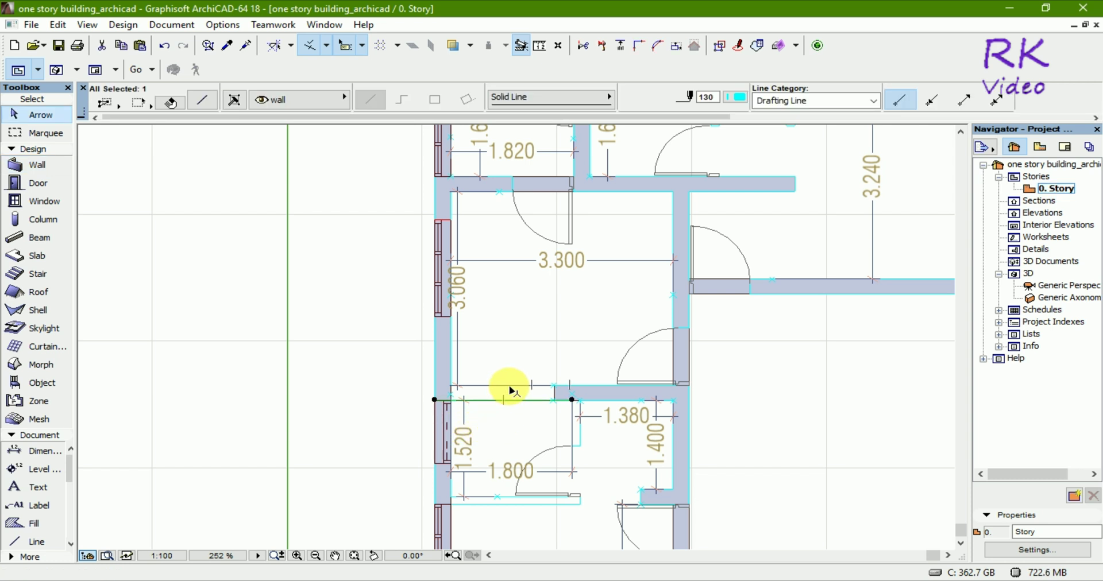
click(500, 421)
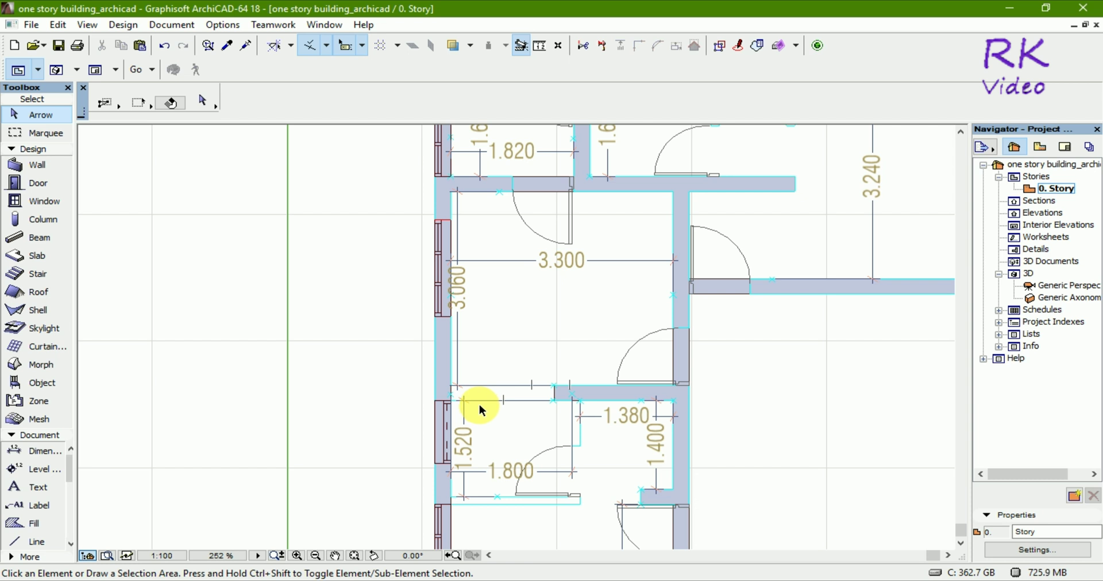
scroll(480, 409, down, 3)
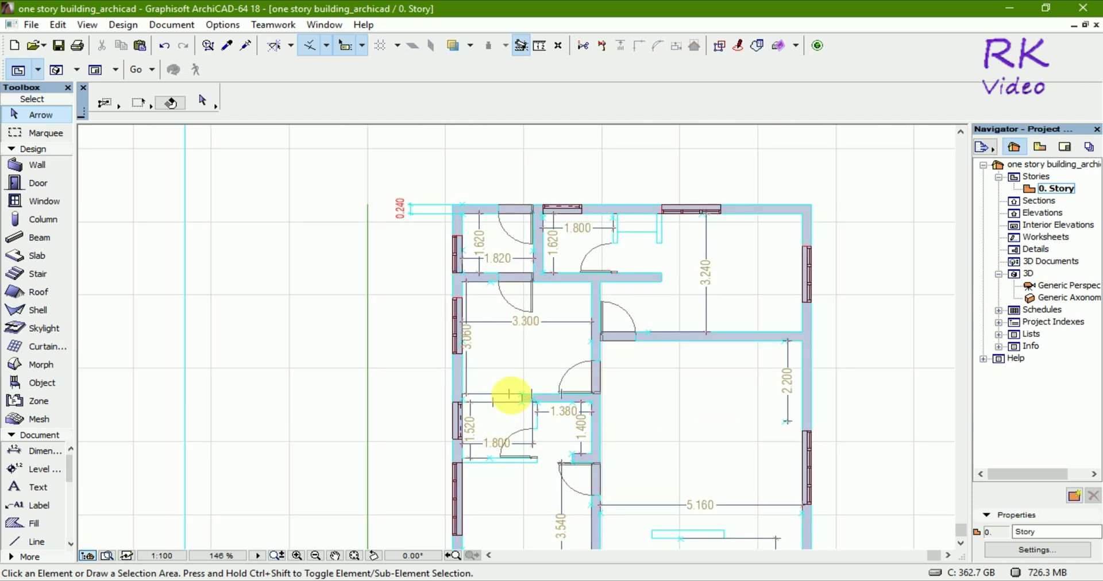
click(494, 418)
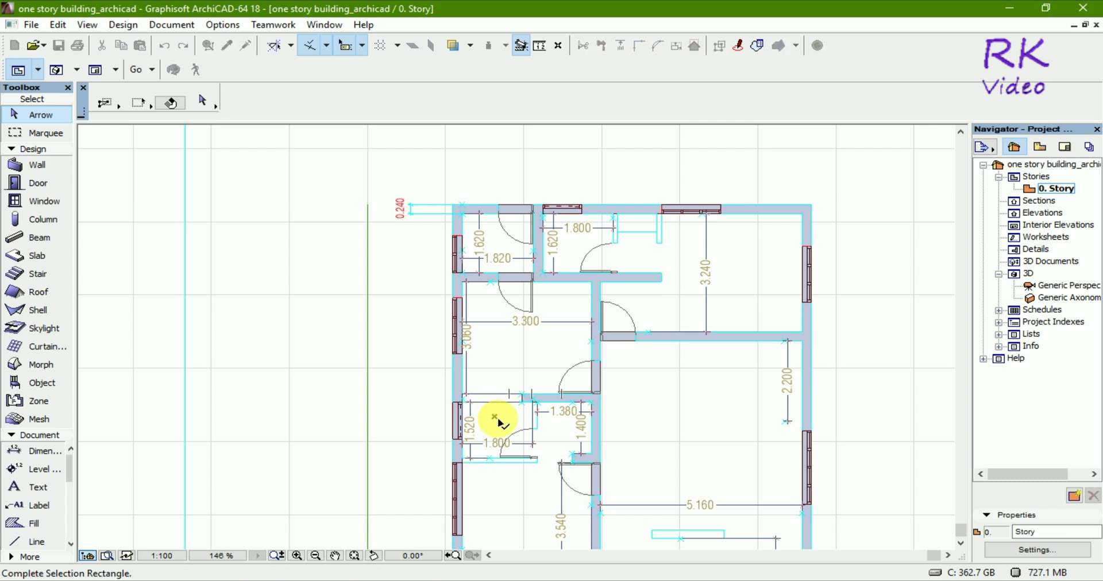
click(509, 418)
click(506, 401)
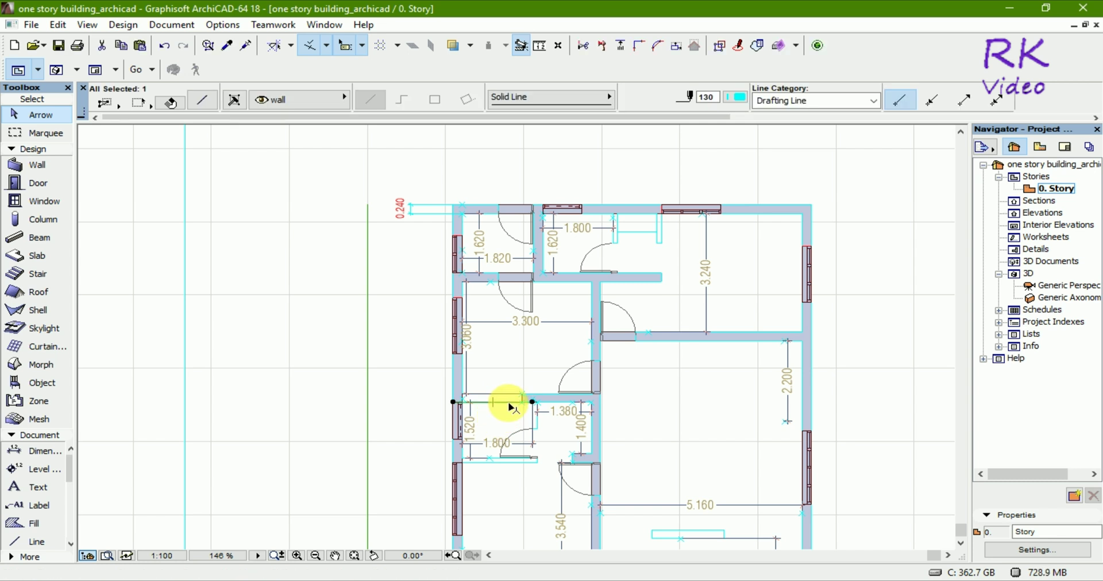
key(Escape)
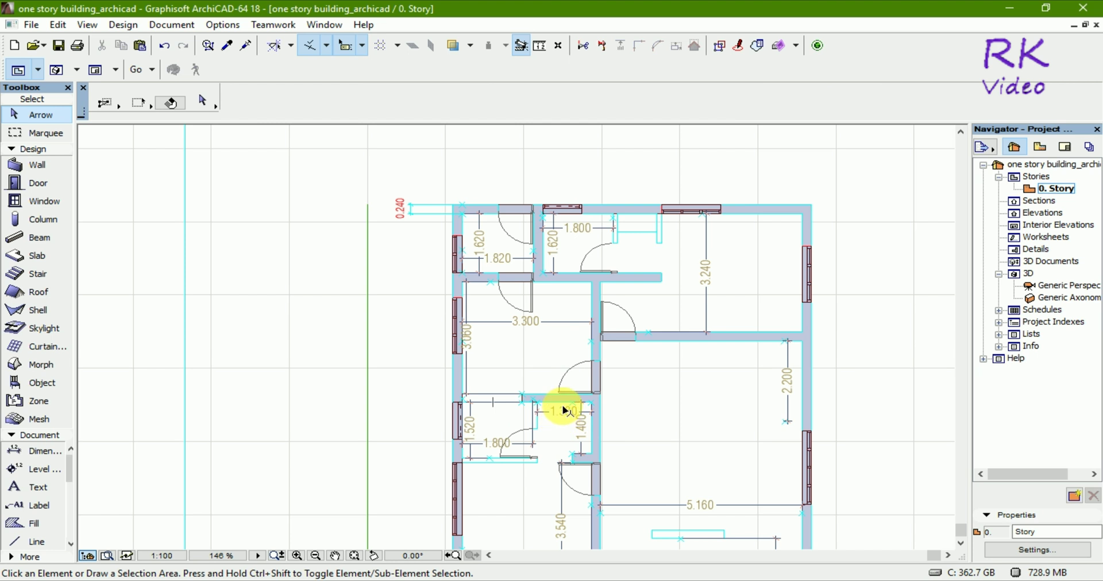
click(566, 407)
- Stretch the short wall below the 3.300 room left until it meets the left exterior wall
key(Escape)
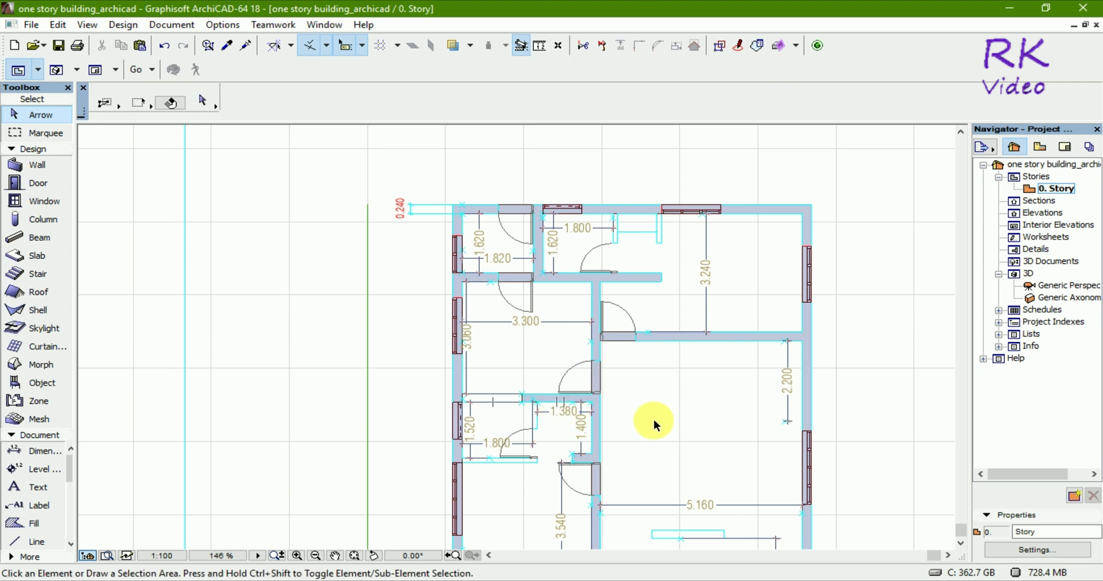
scroll(517, 294, up, 3)
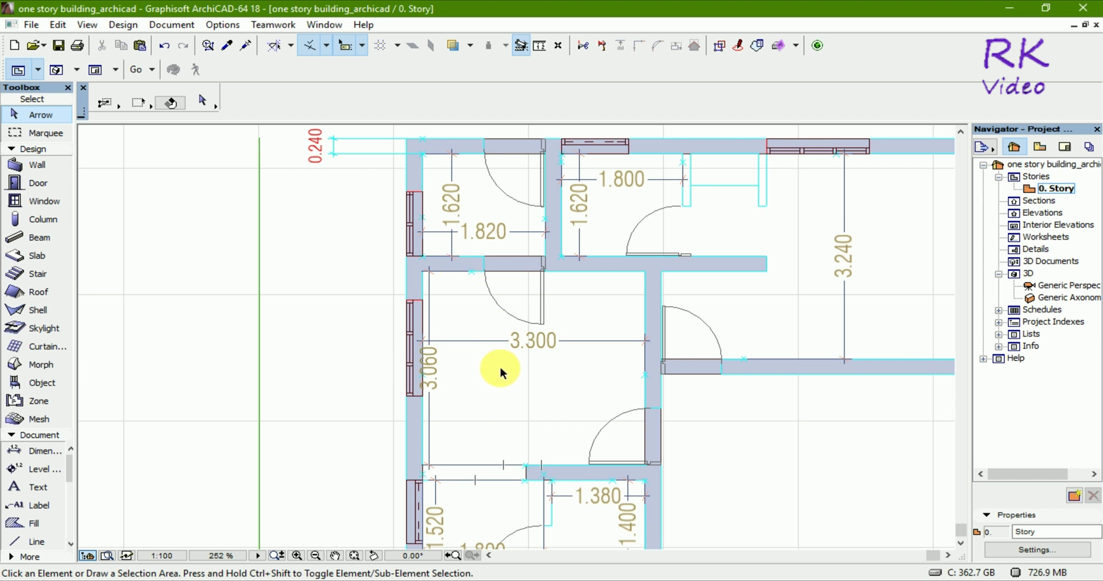
scroll(439, 507, up, 3)
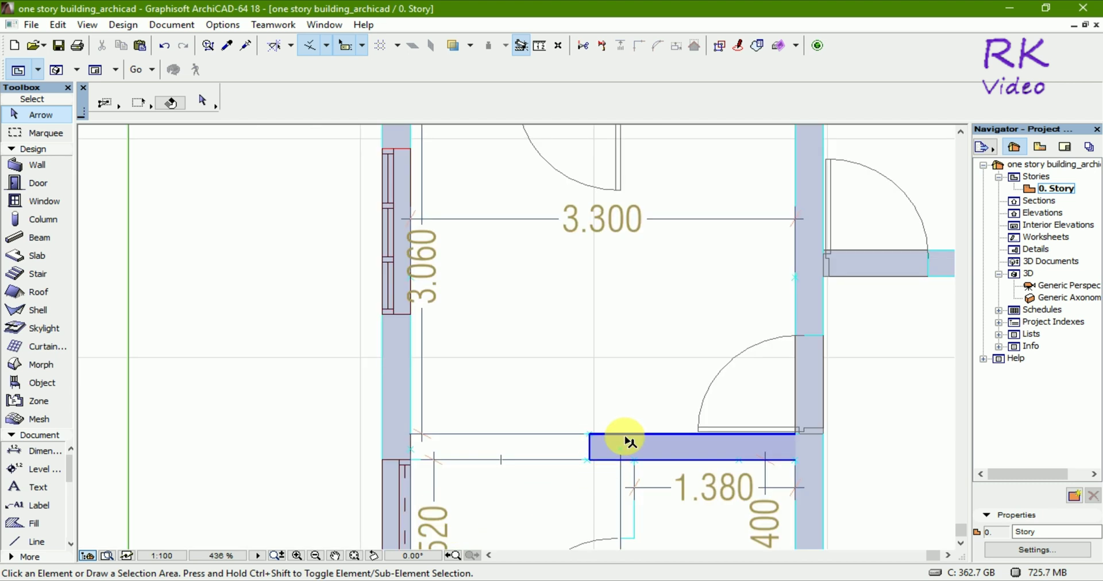
click(608, 446)
click(589, 433)
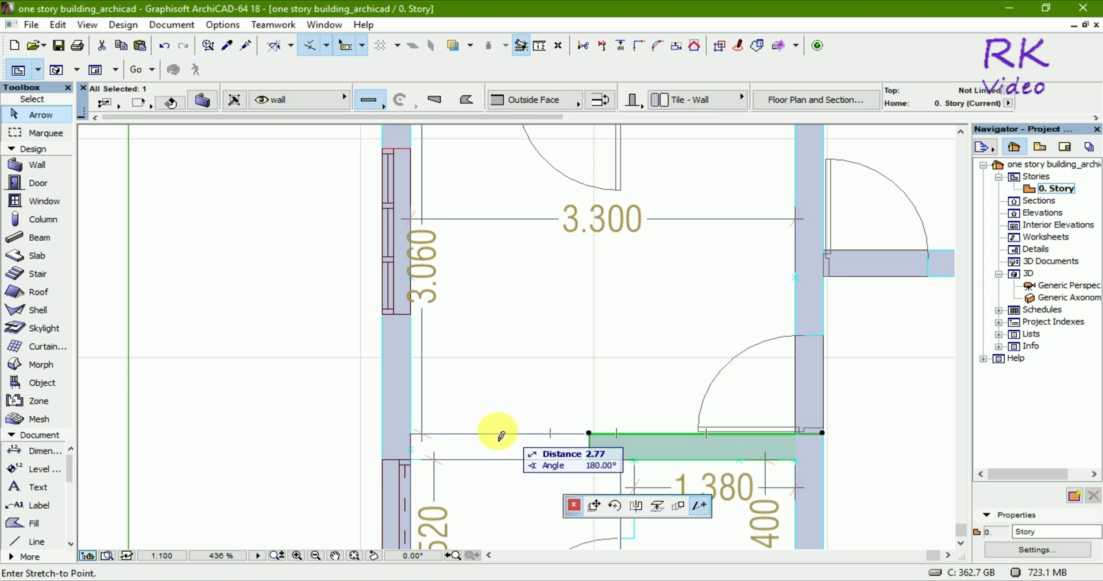
click(412, 437)
click(412, 436)
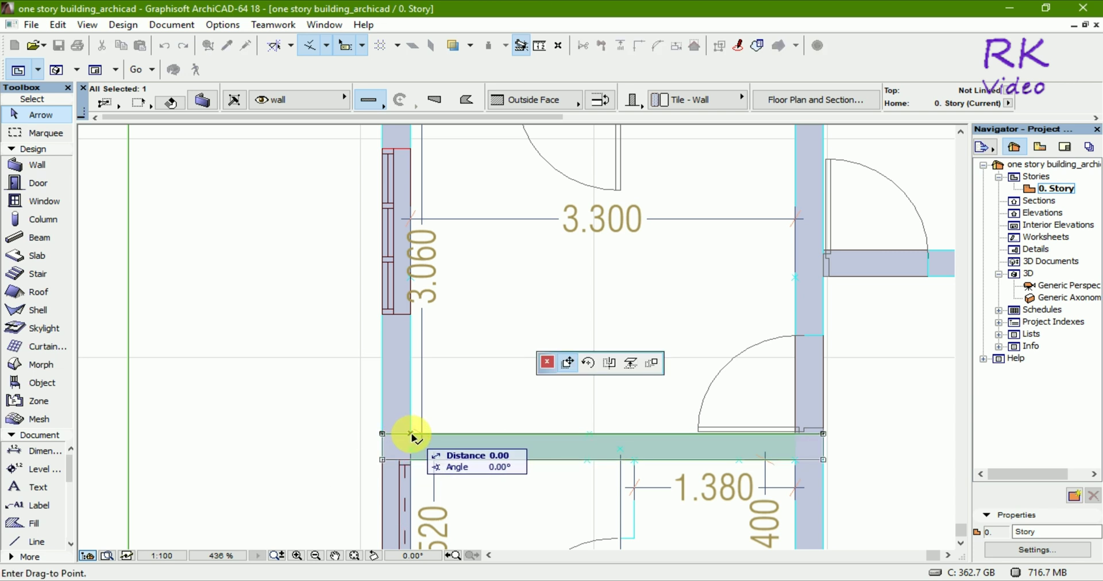
click(413, 437)
click(595, 482)
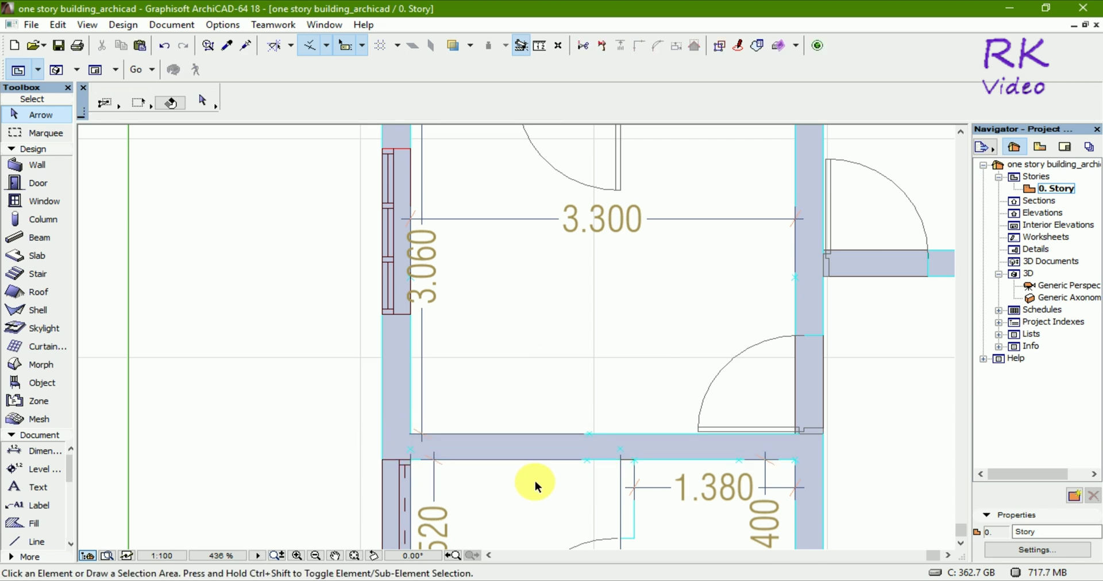
scroll(547, 446, down, 2)
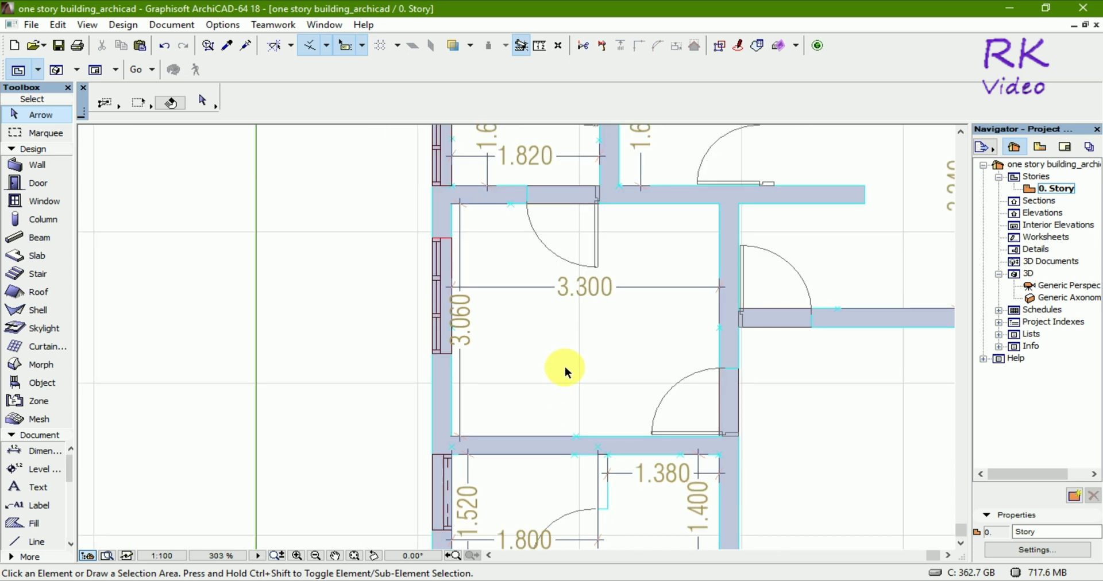
- Cut back the added left portion of the wall below the 3.300 room and deselect it
scroll(560, 375, down, 1)
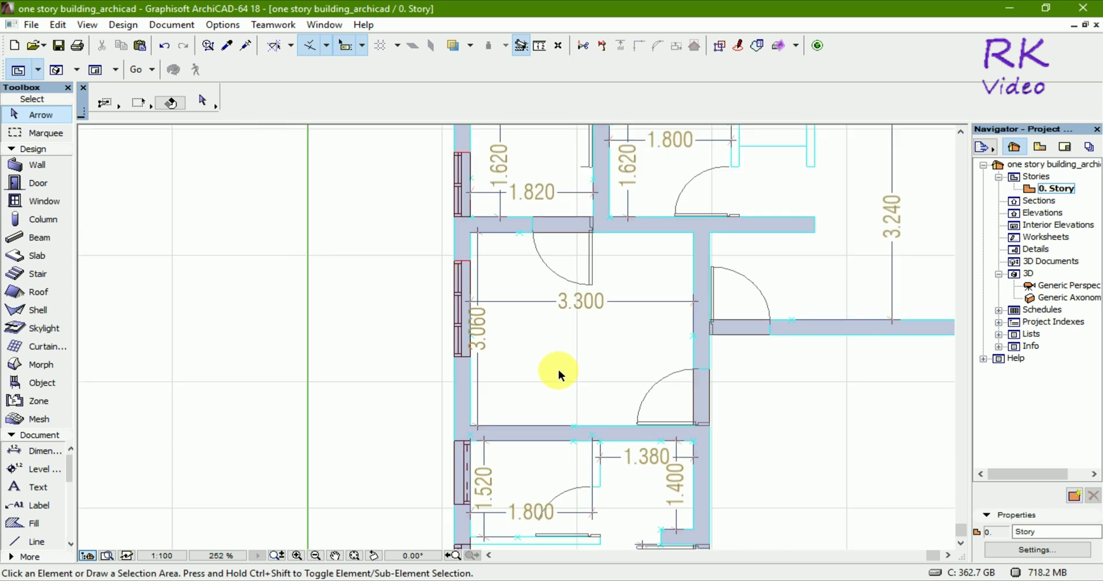
scroll(560, 374, down, 2)
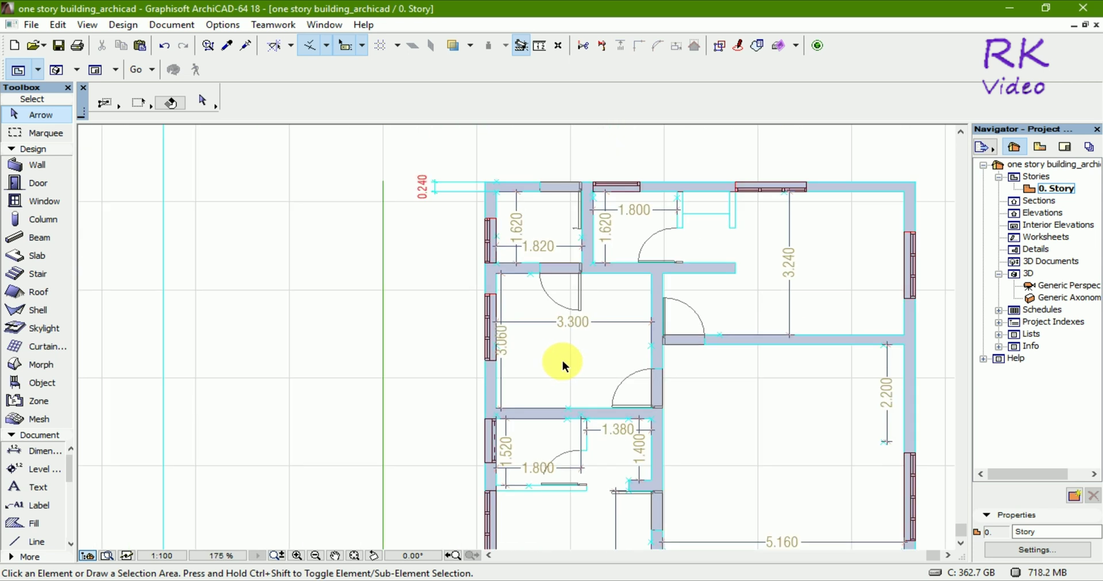
ctrl+click(687, 500)
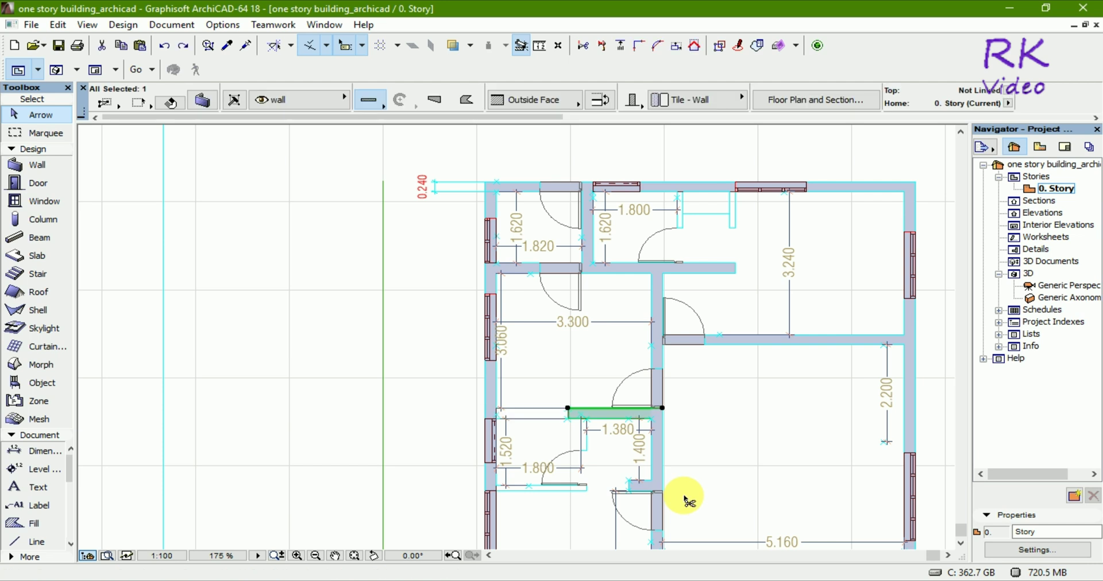
click(732, 486)
- Zoom into the small room corner near the 1.800 door
scroll(492, 308, down, 2)
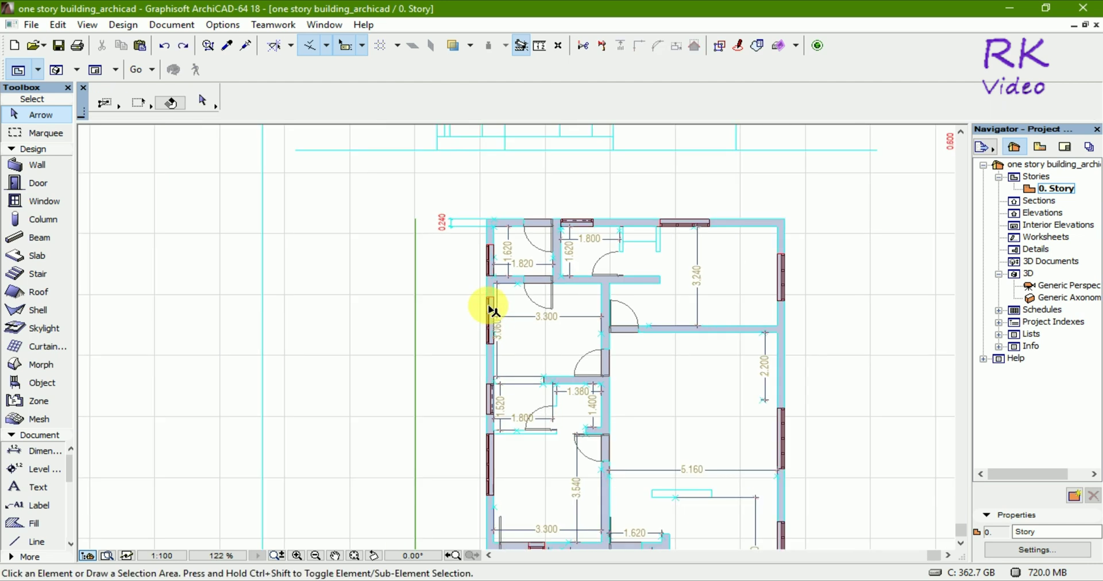
scroll(484, 295, down, 2)
scroll(488, 299, down, 1)
scroll(517, 460, up, 2)
scroll(509, 451, up, 3)
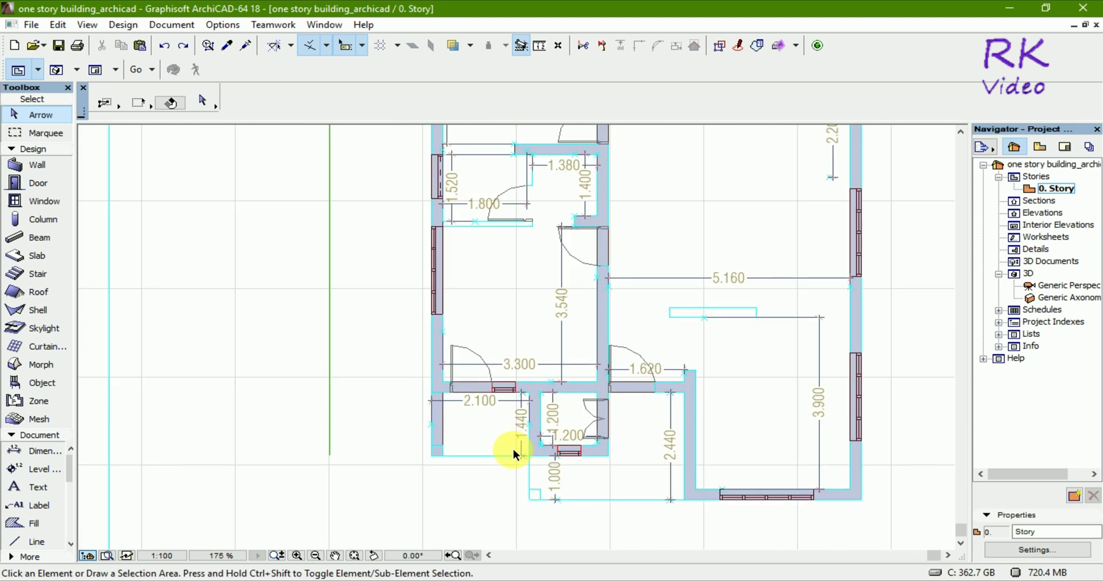
scroll(563, 167, up, 5)
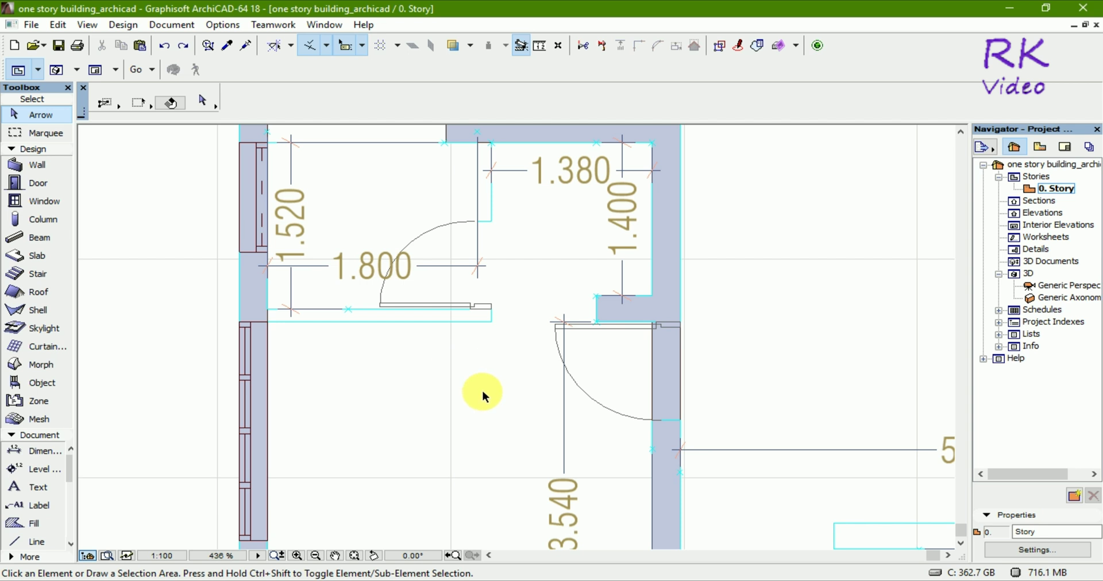
scroll(470, 405, down, 1)
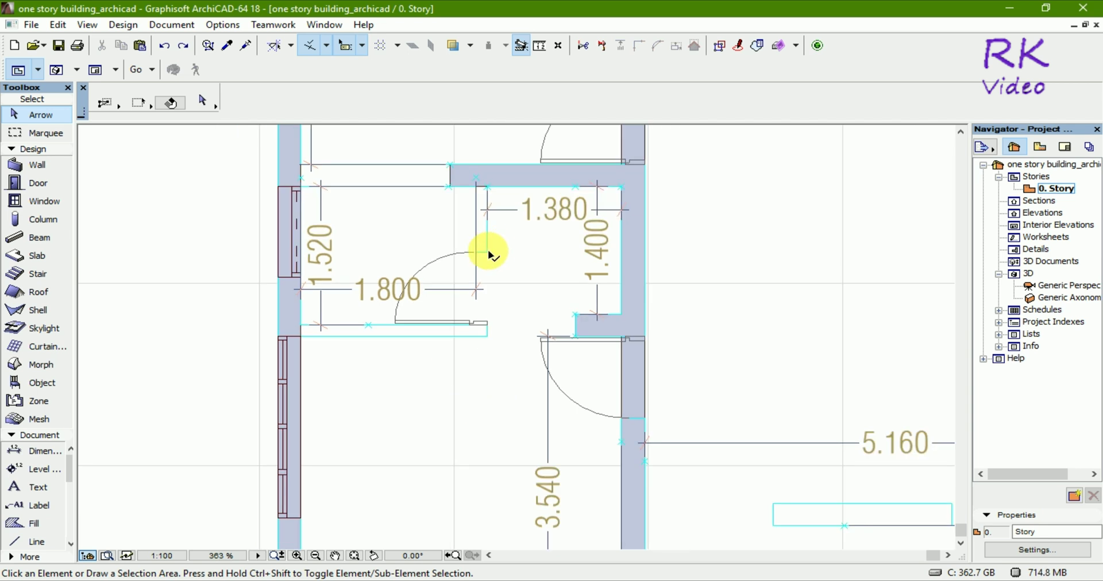
scroll(489, 248, up, 5)
scroll(479, 241, up, 1)
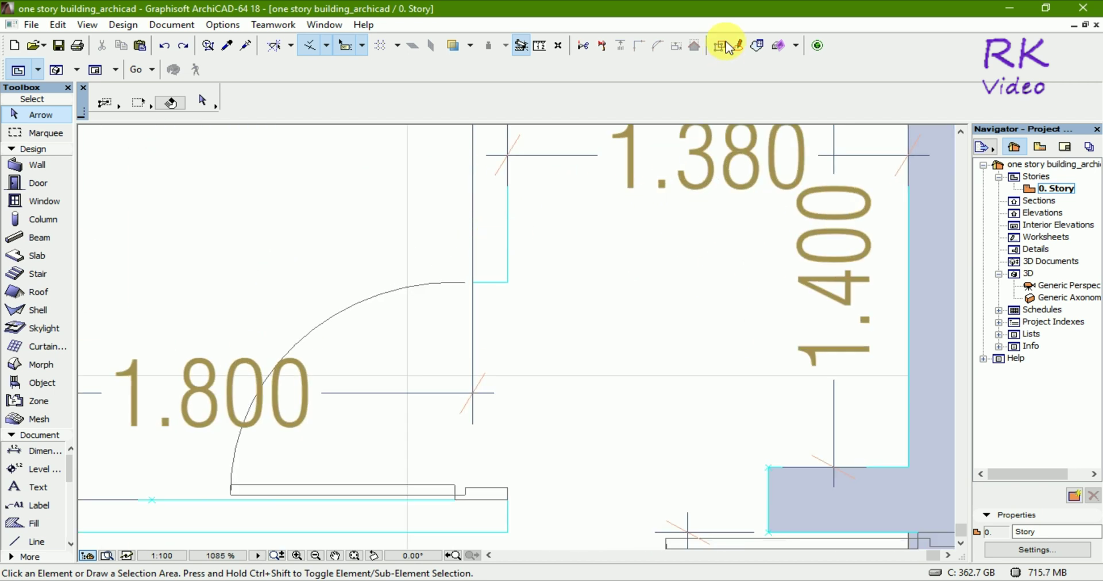
- Measure the partition as 0.12 thick and change the default wall thickness from 0.24 to 0.12
key(m)
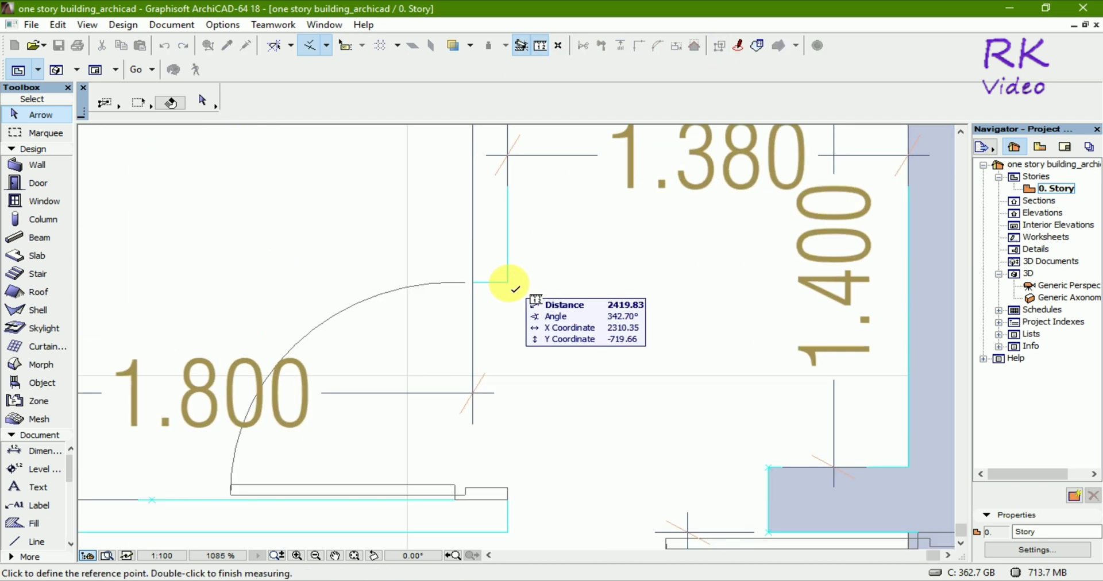
click(507, 282)
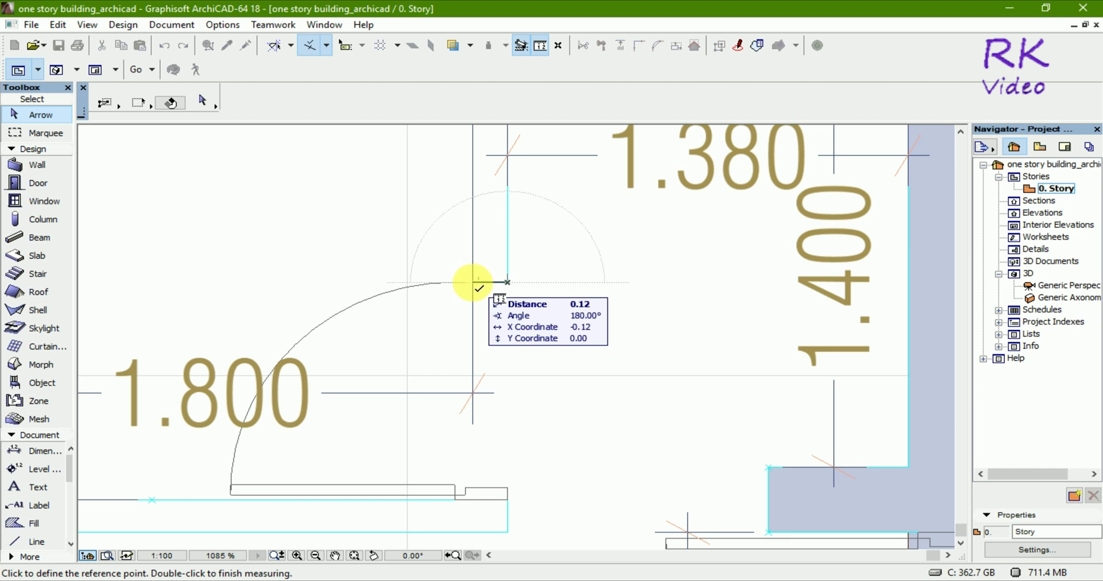
double_click(472, 282)
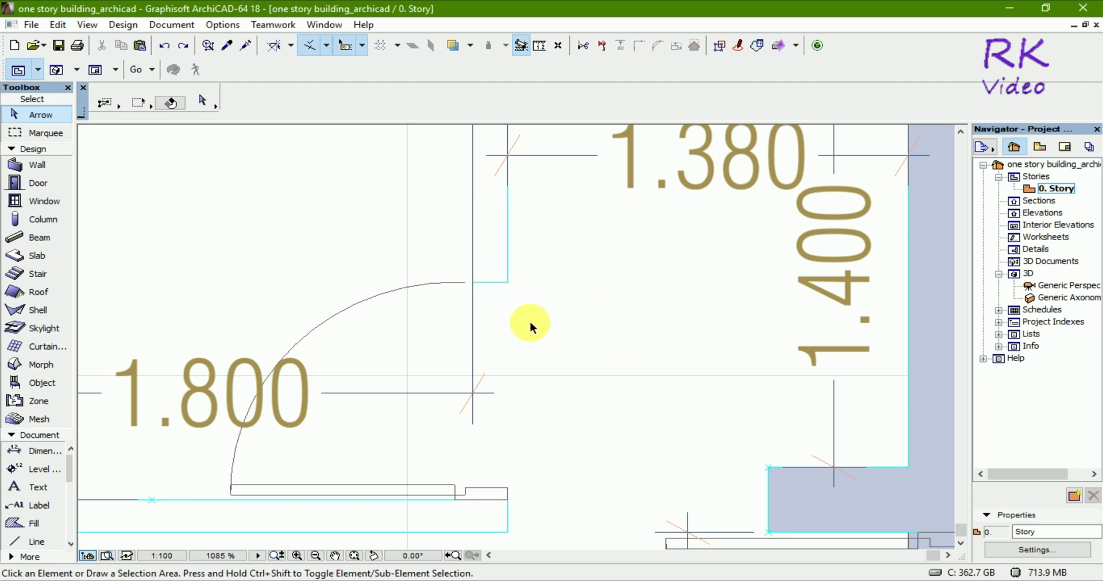
click(56, 168)
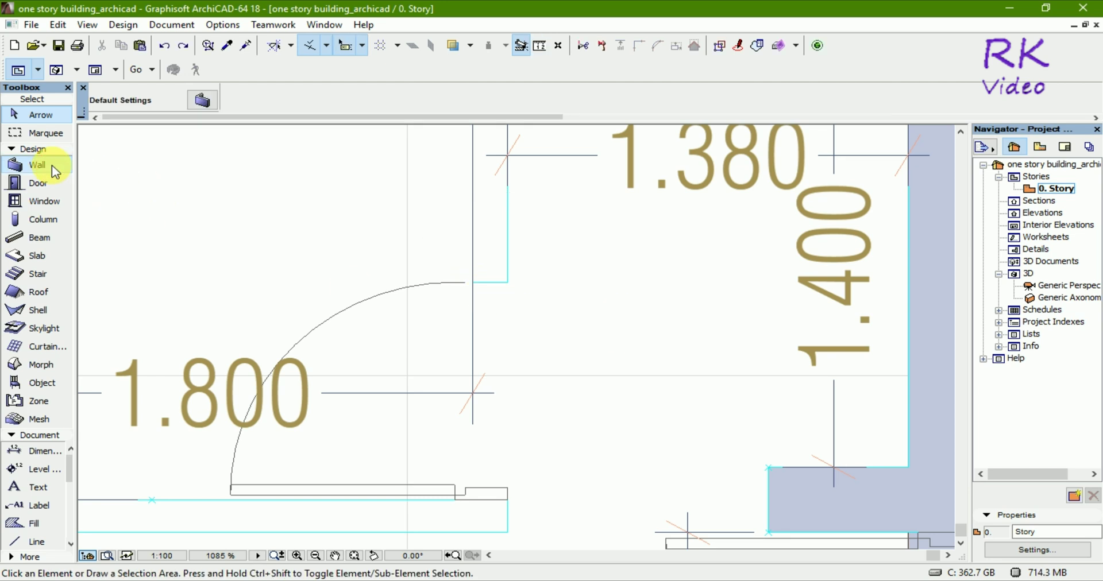
click(202, 100)
text(0.12)
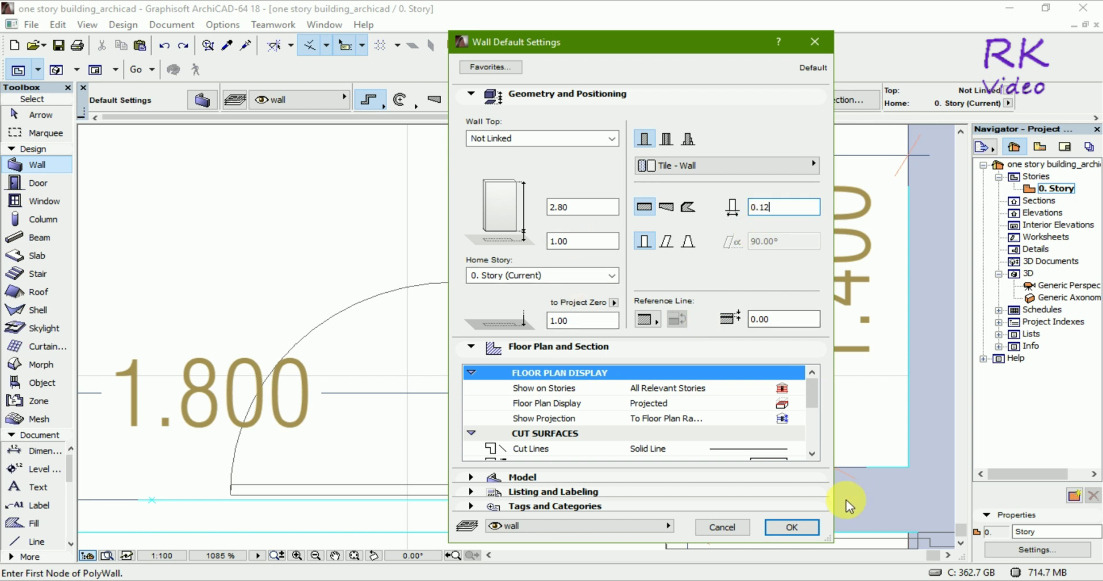
click(791, 528)
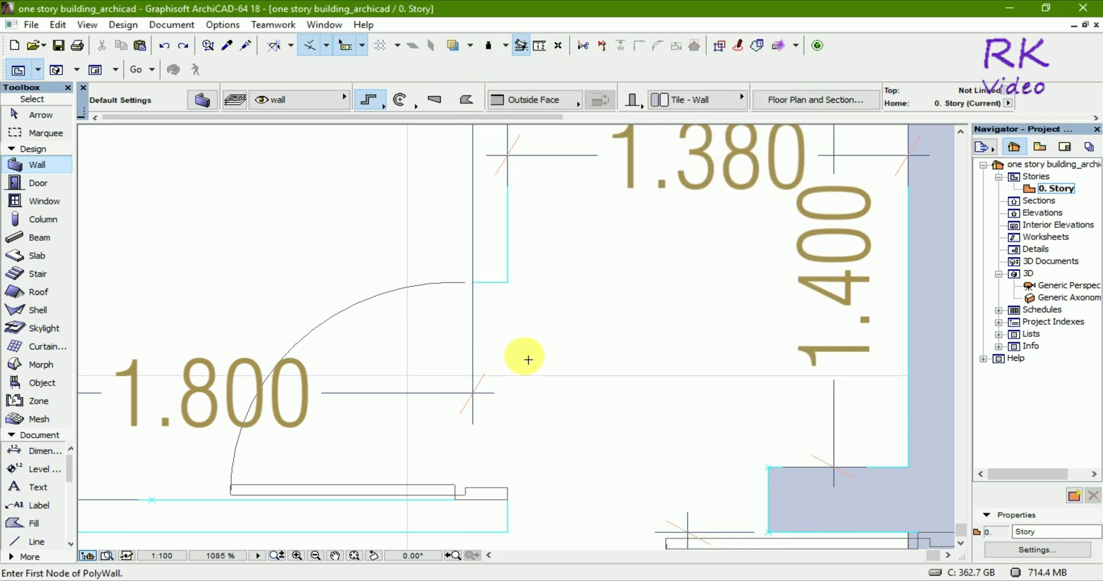
- Trace a thin 0.12 wall down the right side of the 1.800 room
scroll(505, 411, down, 3)
scroll(493, 241, up, 3)
scroll(498, 256, up, 2)
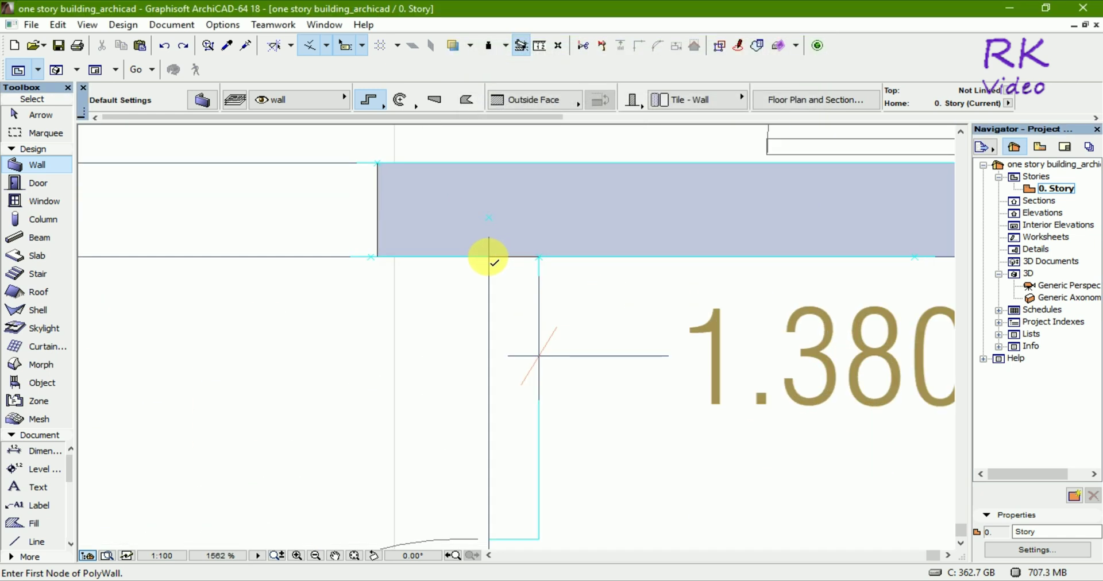
click(488, 257)
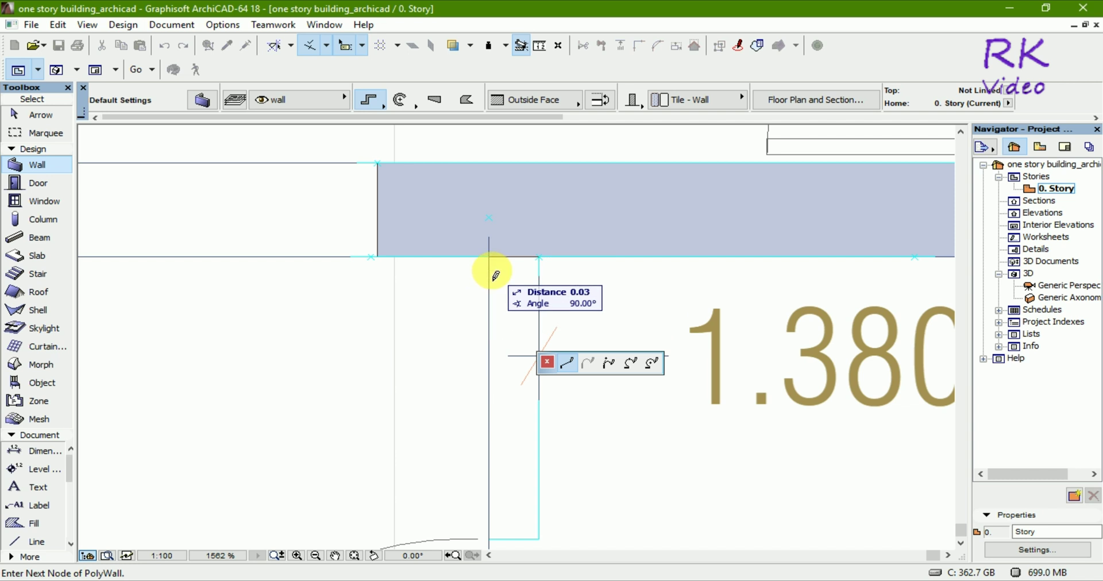
scroll(492, 278, down, 7)
scroll(504, 451, up, 5)
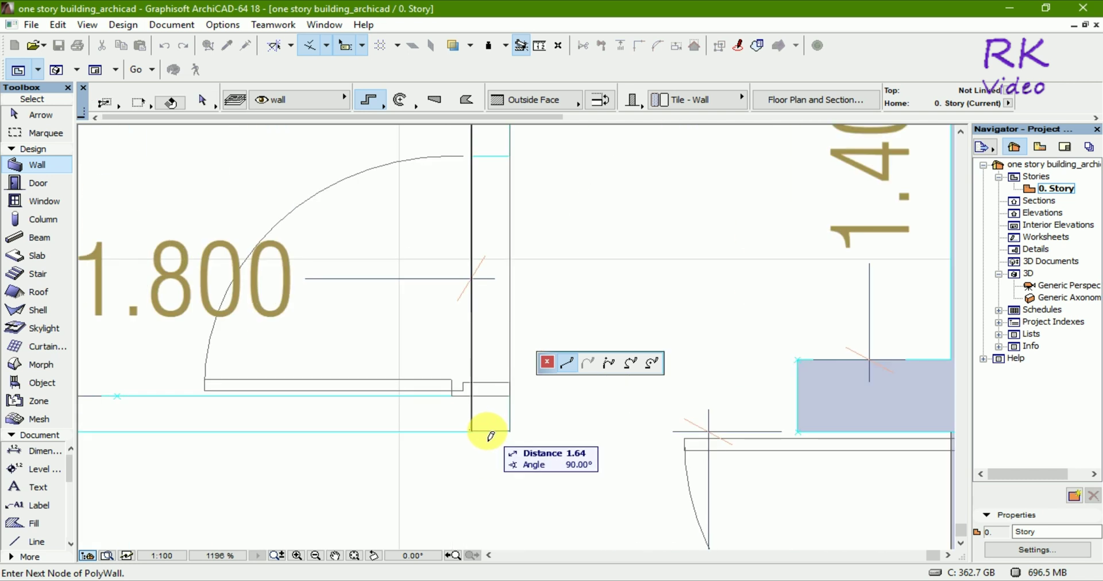
click(471, 431)
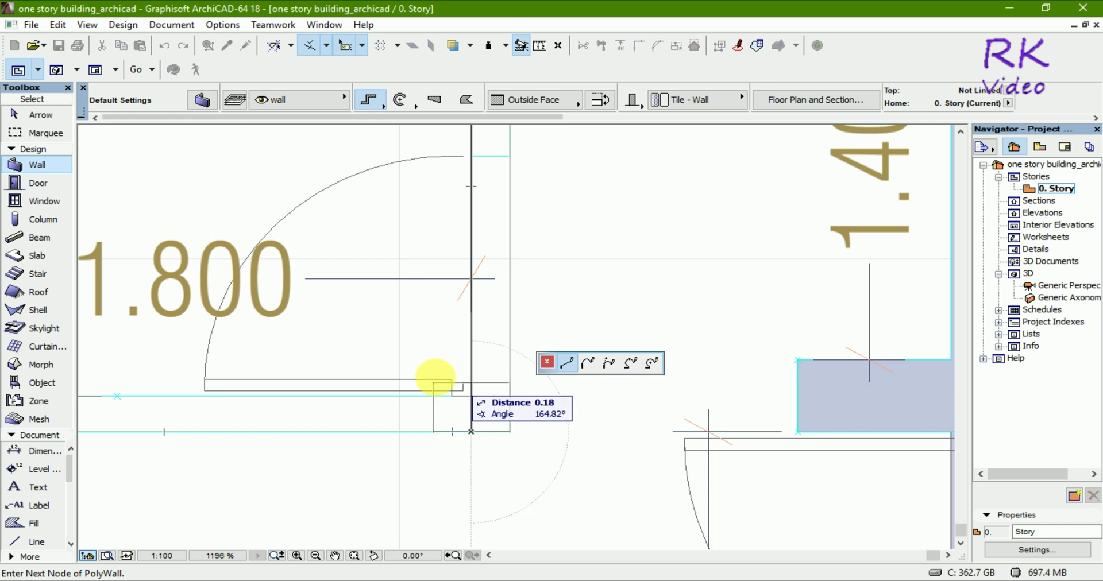
click(471, 431)
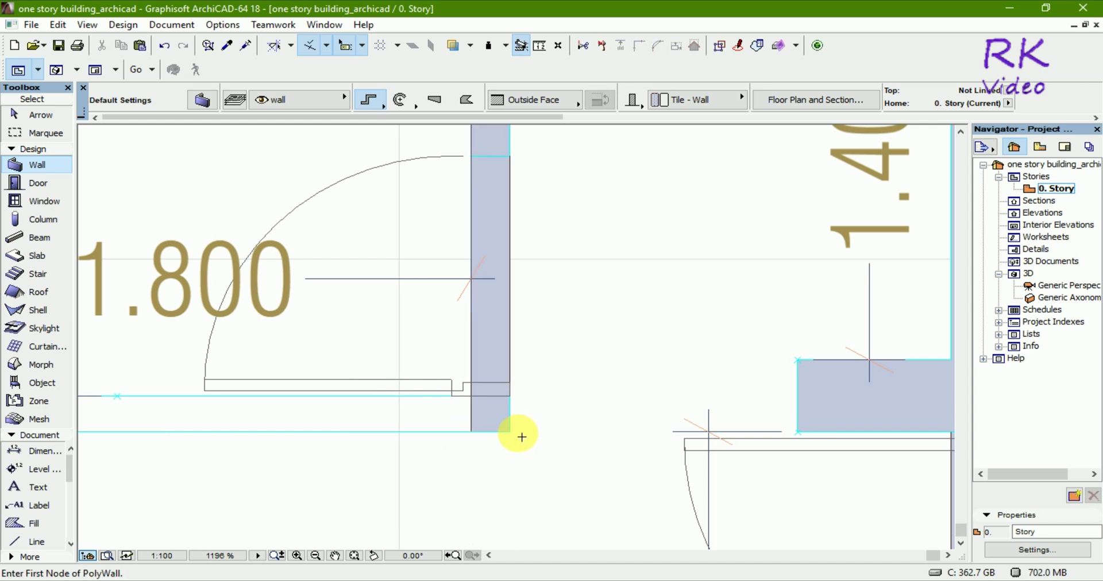
- Trace the 1.800 room's bottom wall leftward to the left exterior wall
click(476, 402)
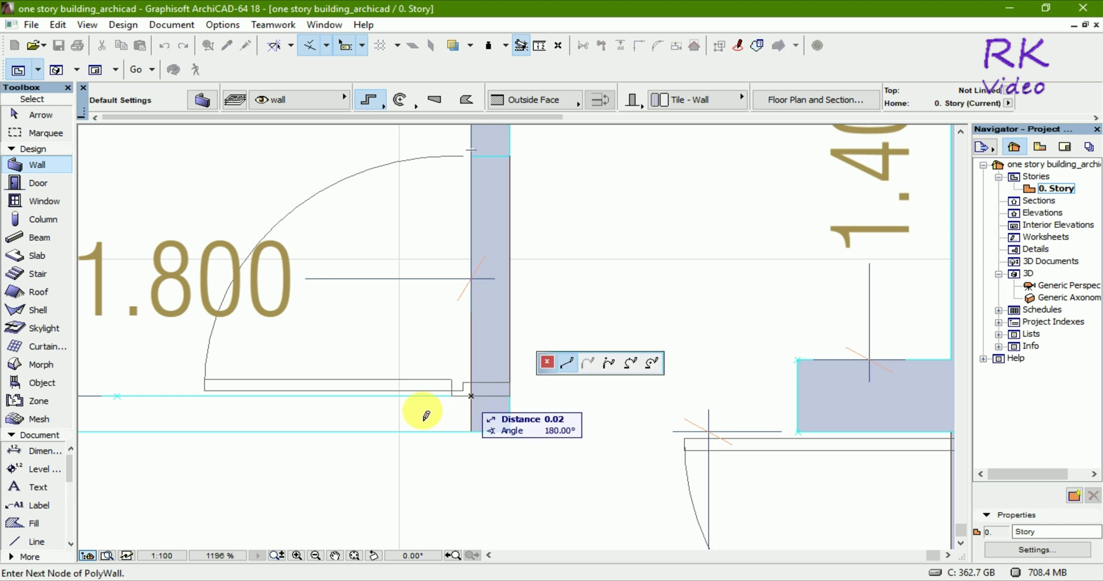
scroll(580, 439, down, 2)
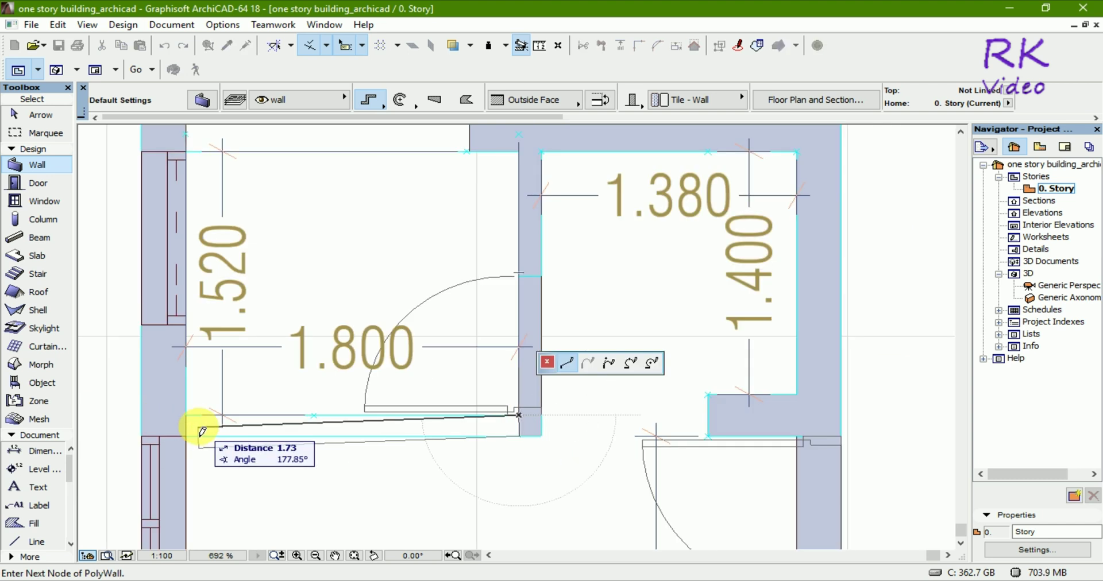
click(187, 417)
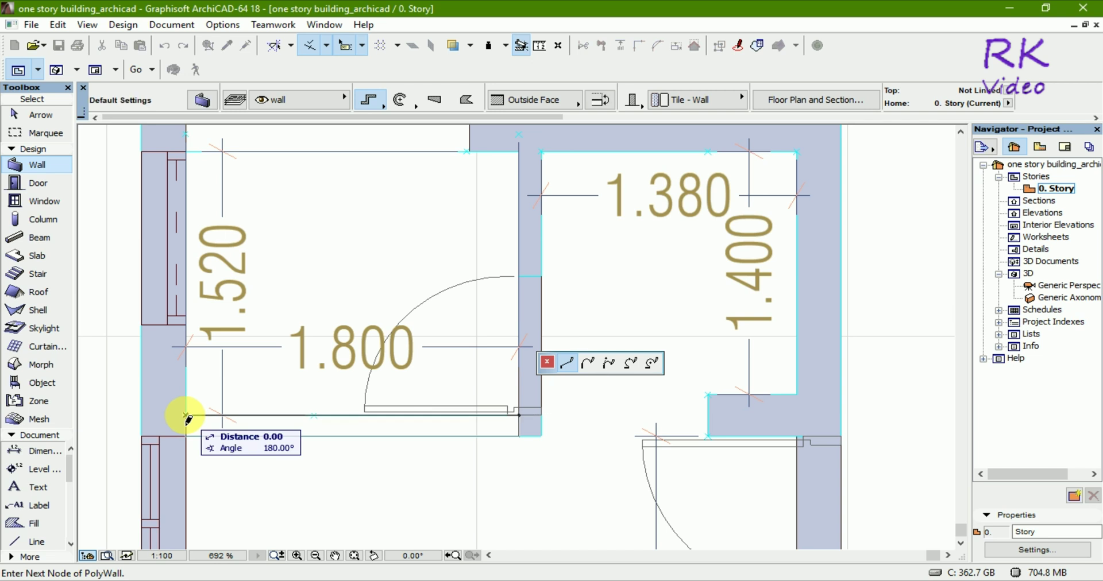
click(186, 417)
scroll(455, 467, down, 2)
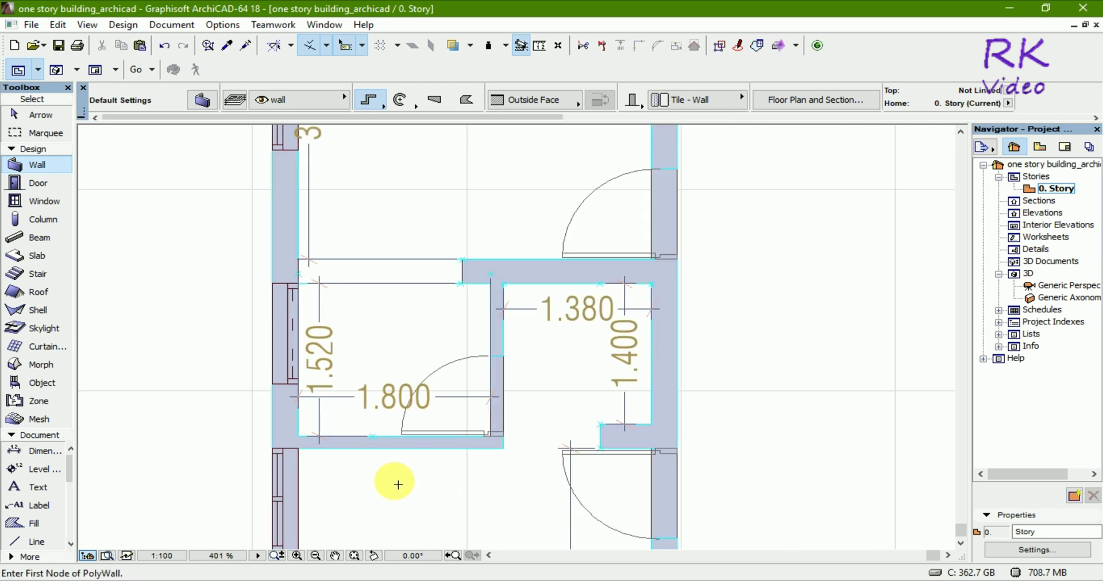
scroll(394, 482, down, 1)
- Trace a thin wall along the right side of the 1.800 by 1.620 room
scroll(394, 482, down, 2)
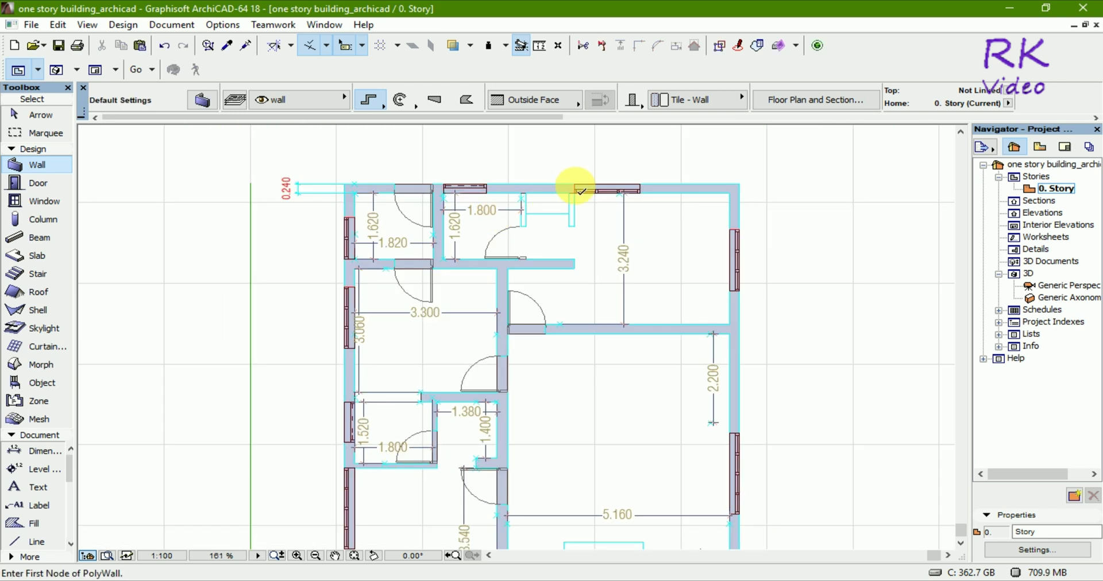
scroll(572, 184, up, 2)
scroll(492, 193, up, 2)
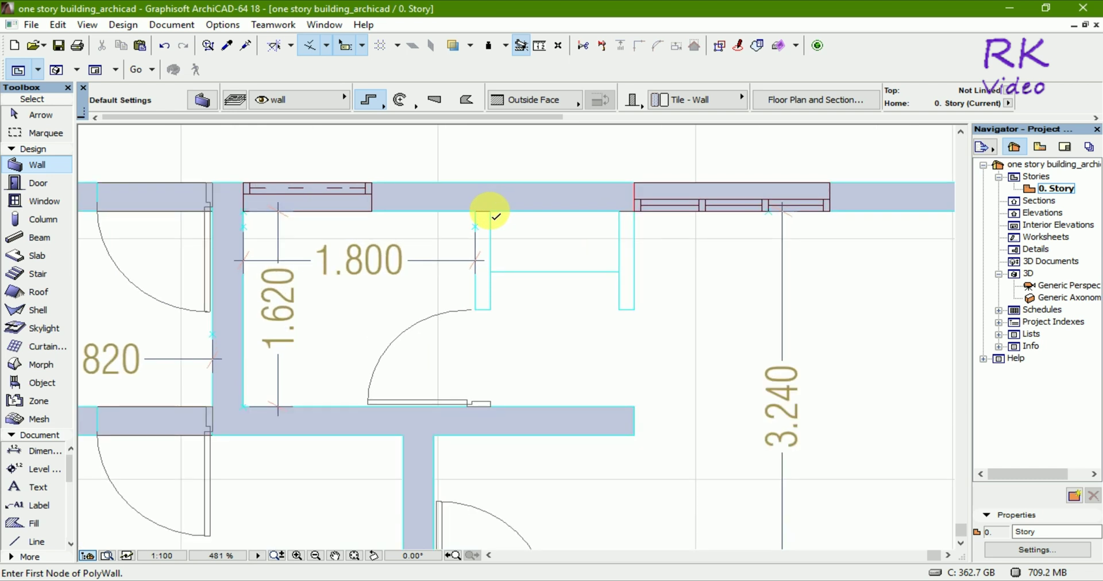
click(490, 213)
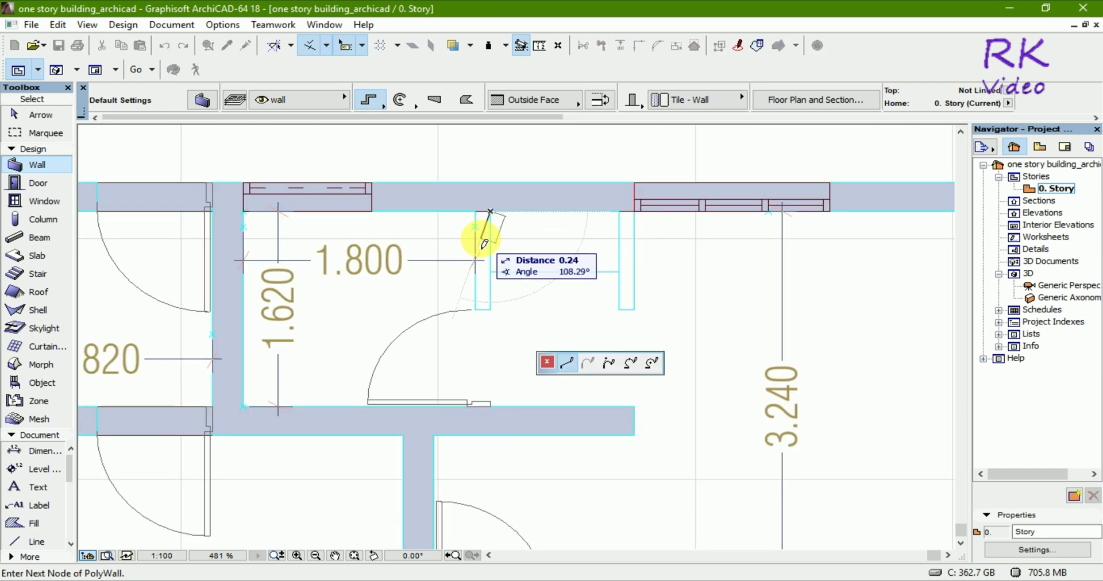
click(482, 215)
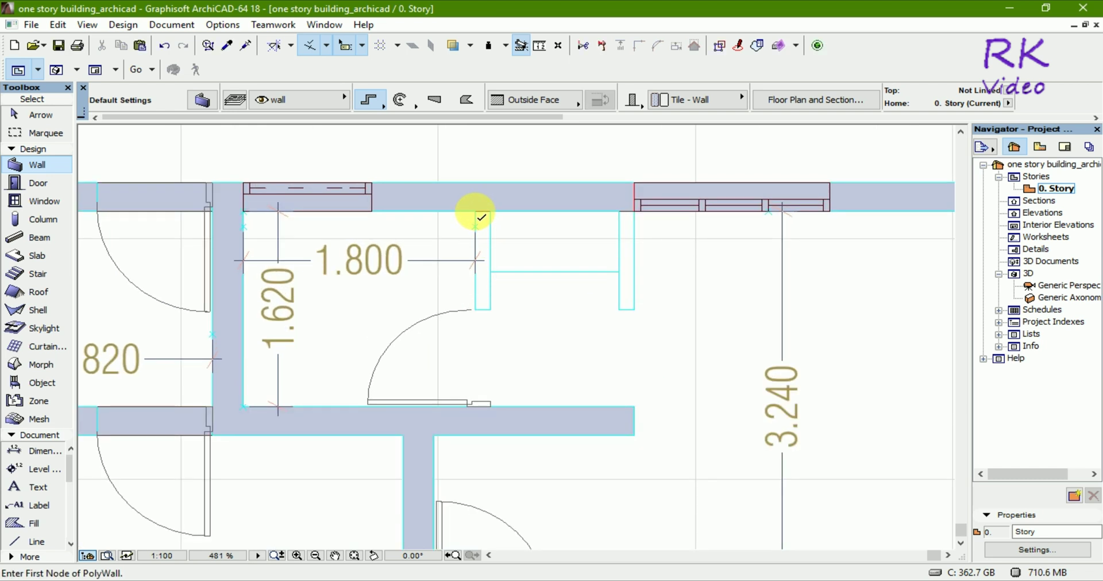
click(476, 211)
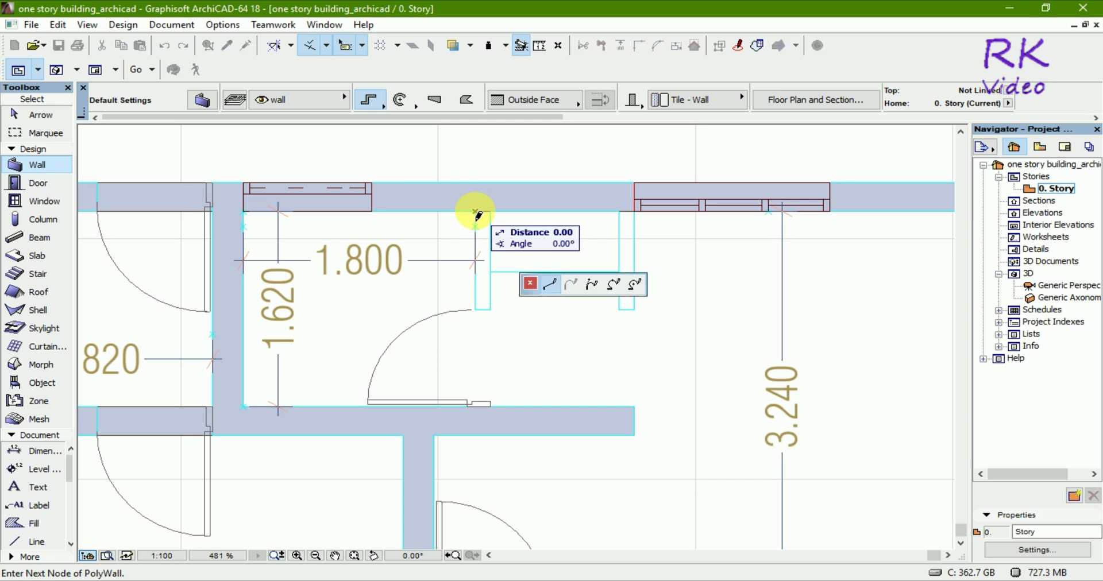
scroll(492, 406, up, 3)
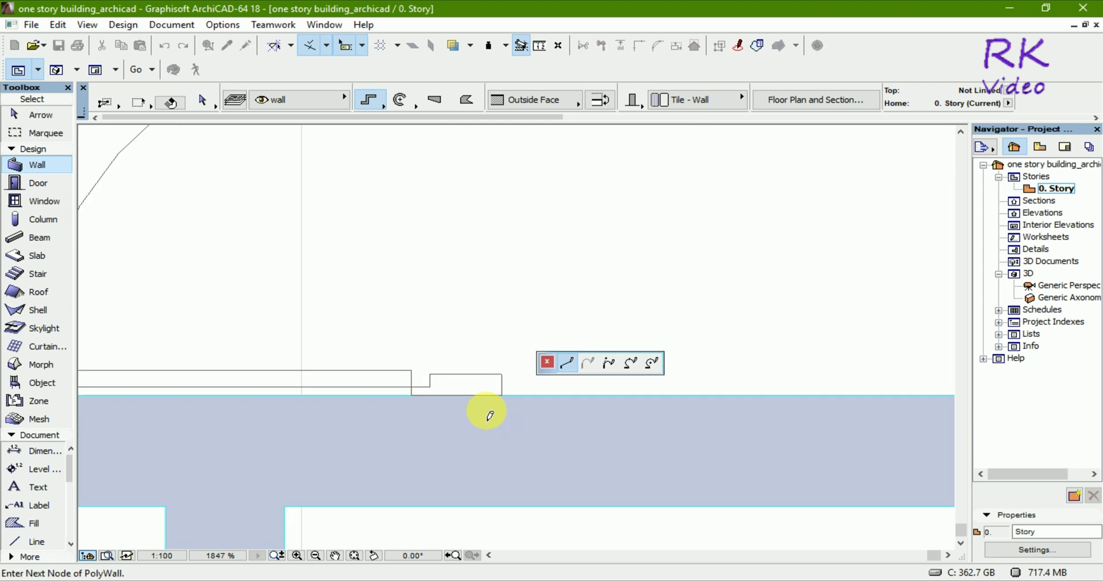
scroll(500, 402, down, 2)
scroll(505, 401, up, 2)
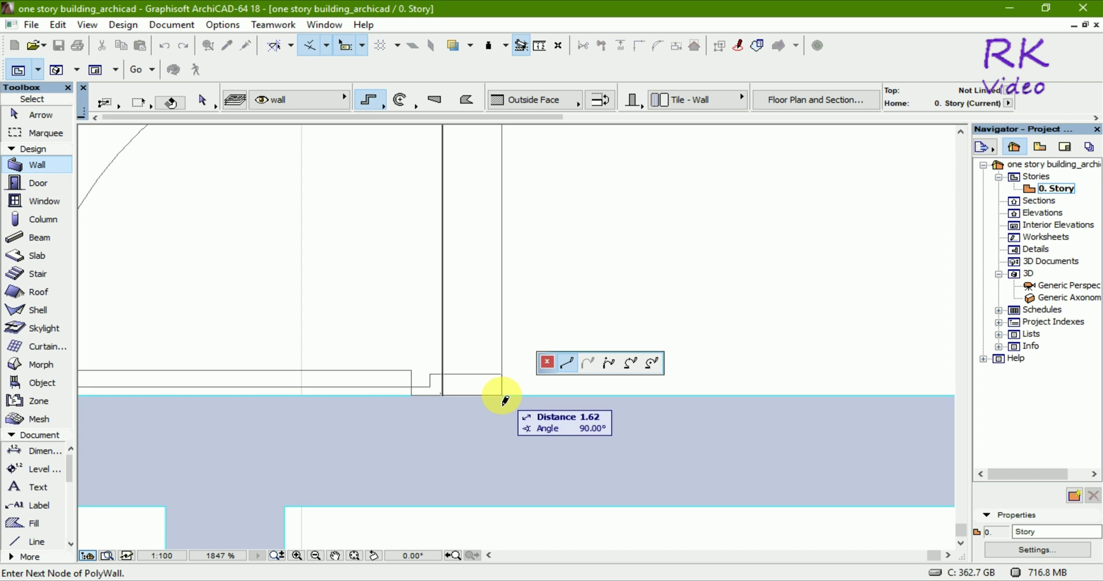
click(501, 395)
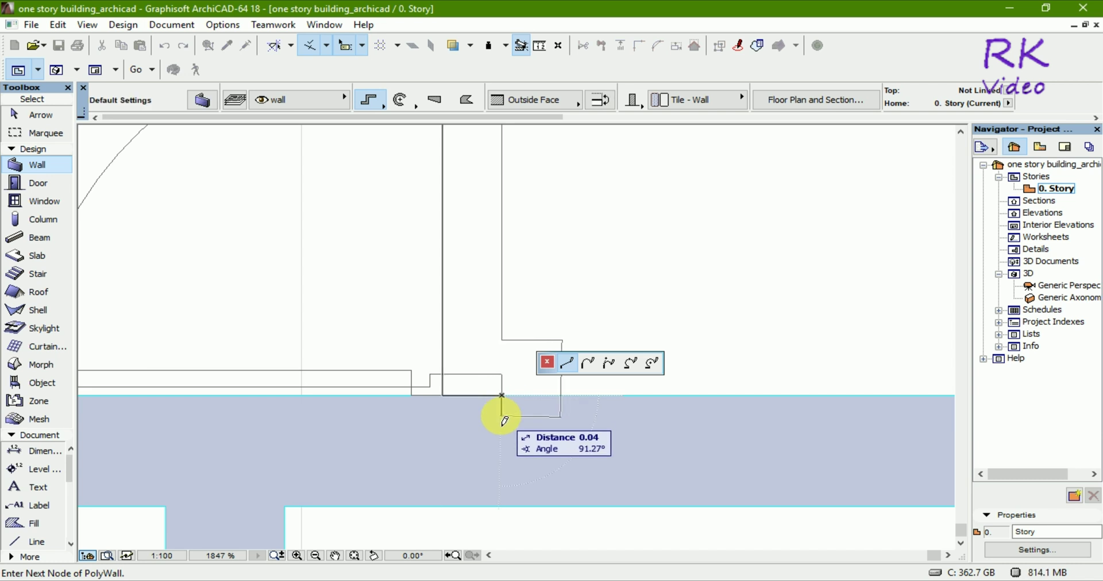
click(502, 396)
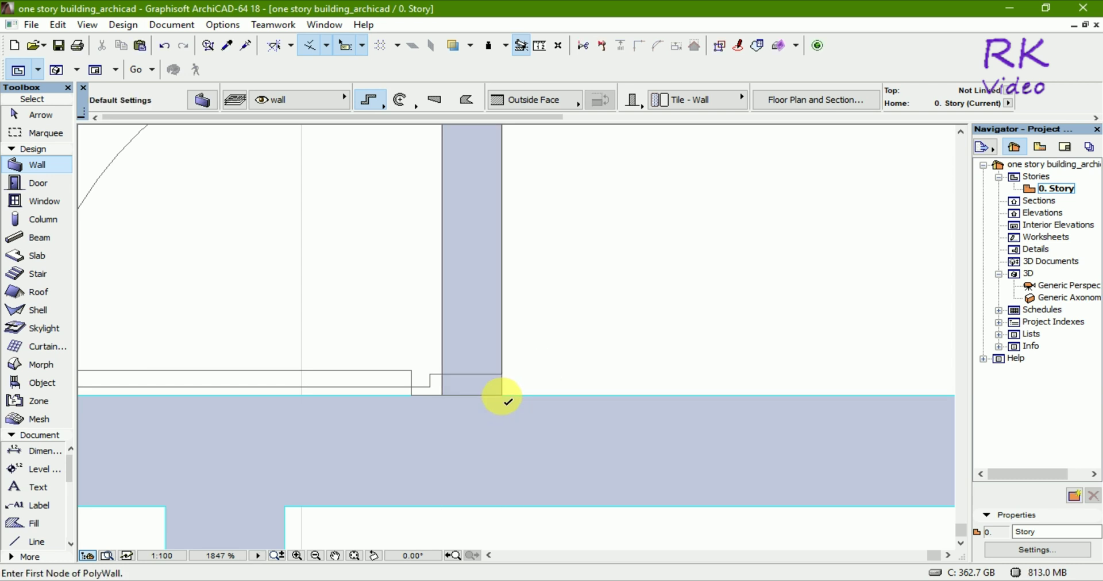
- Draw a short 0.82 partition stub down from the top exterior wall beside the 3.240 room
scroll(465, 438, down, 3)
scroll(463, 438, down, 3)
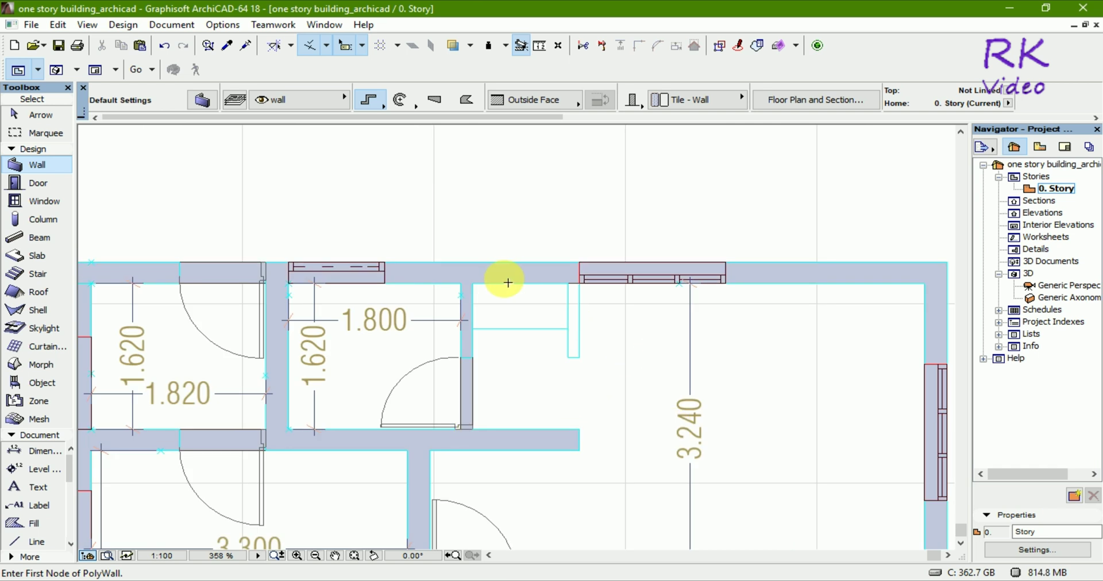
scroll(580, 292, up, 2)
scroll(564, 288, up, 2)
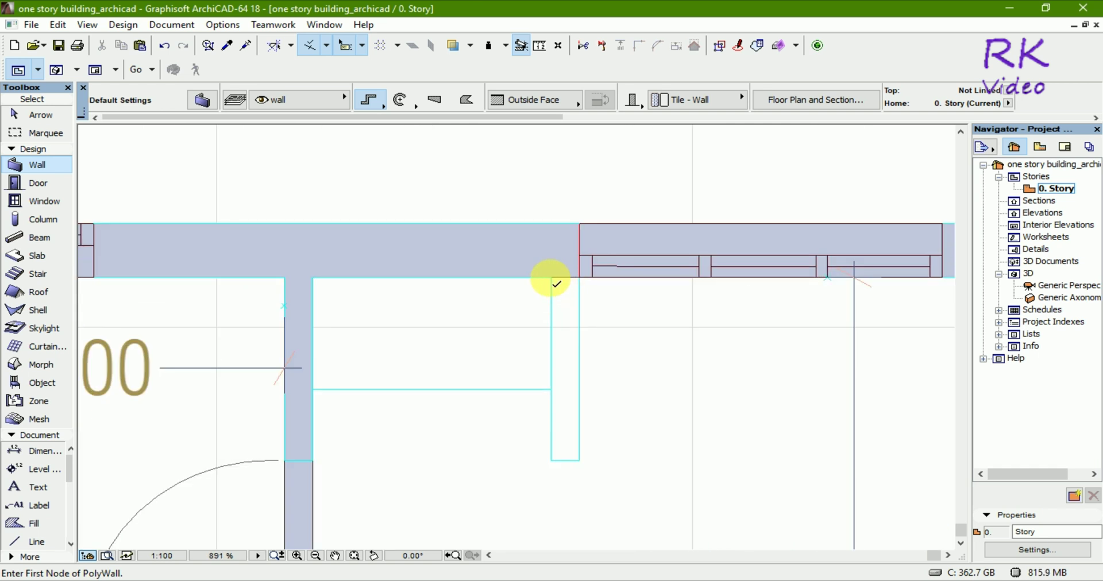
click(551, 279)
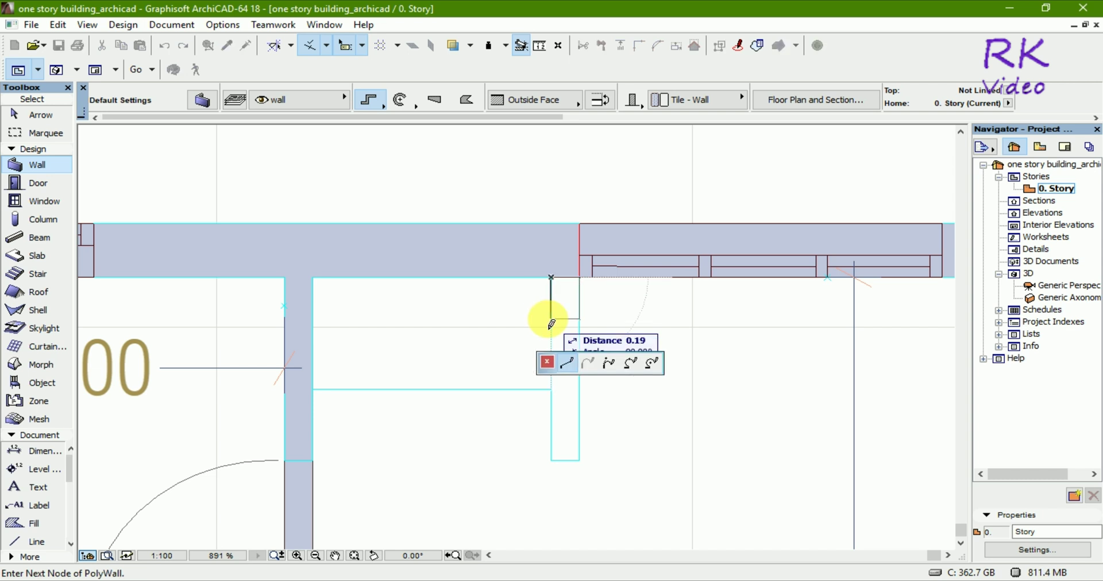
double_click(557, 464)
scroll(546, 286, down, 2)
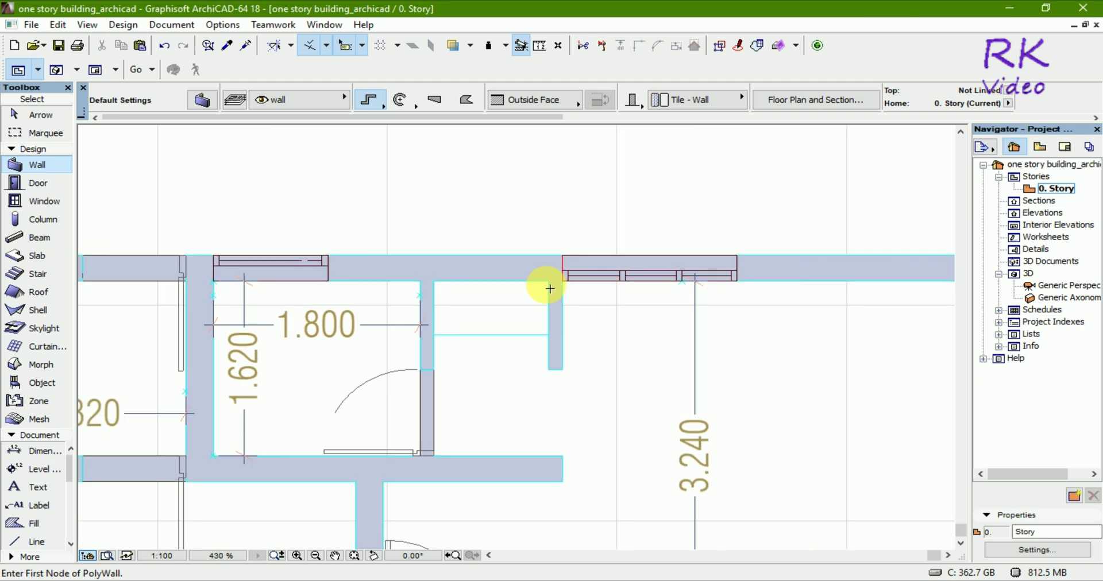
scroll(548, 285, down, 2)
scroll(545, 225, down, 2)
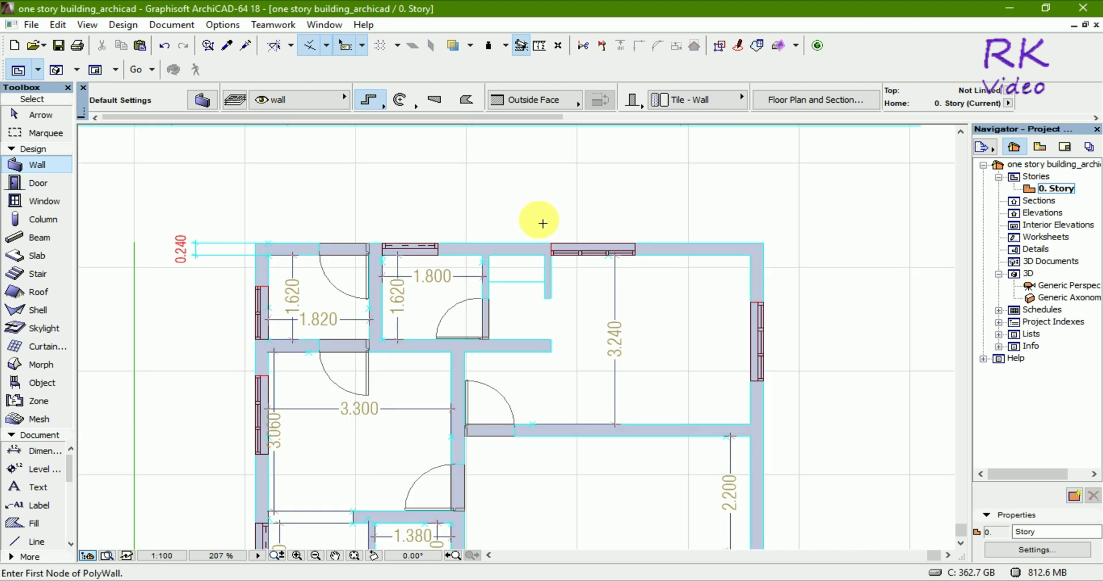
scroll(543, 224, down, 2)
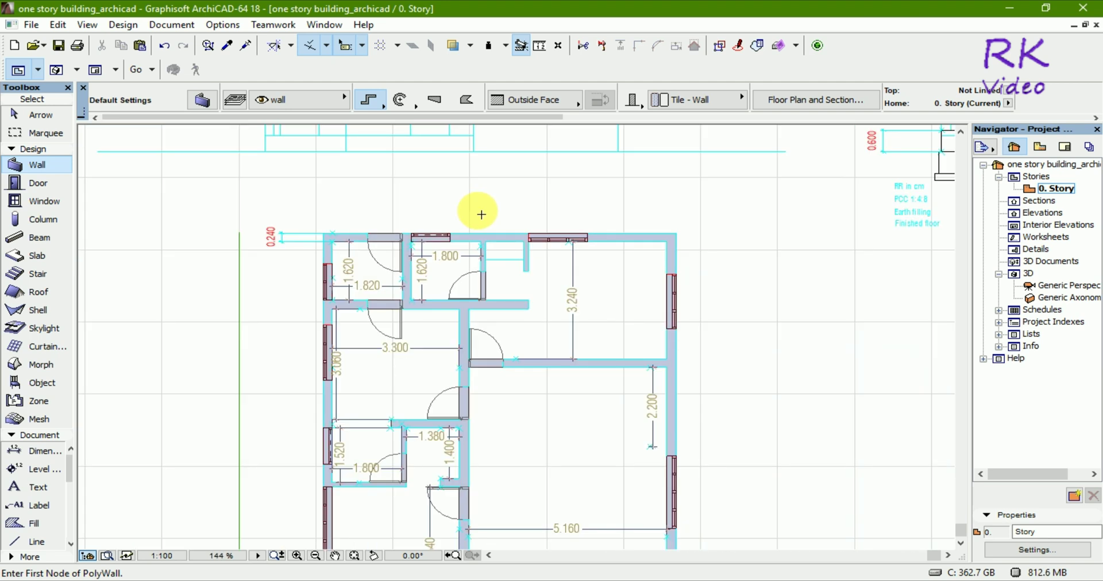
scroll(482, 214, down, 2)
scroll(482, 209, down, 2)
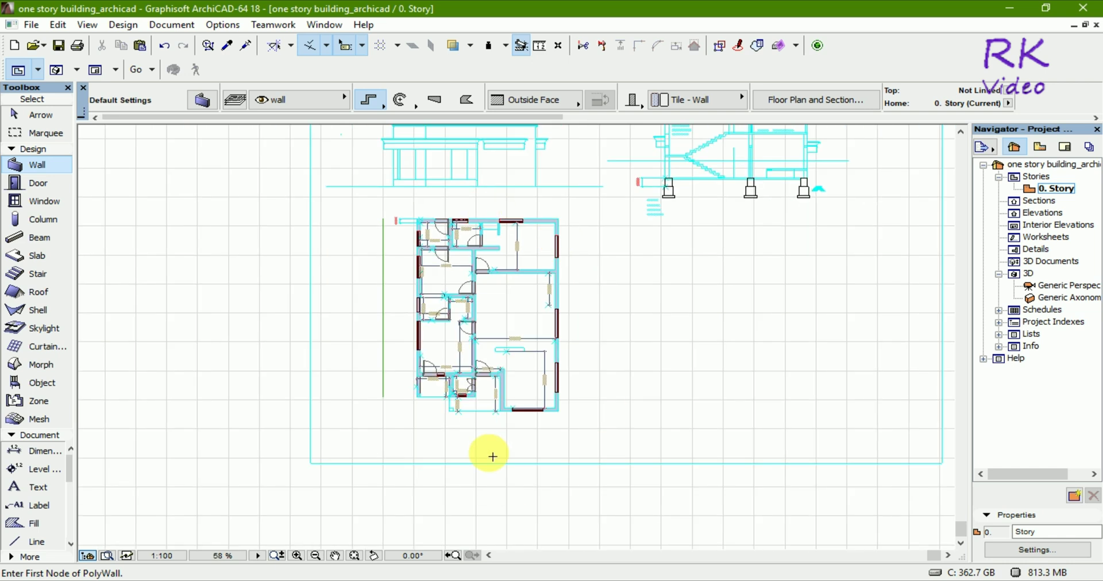